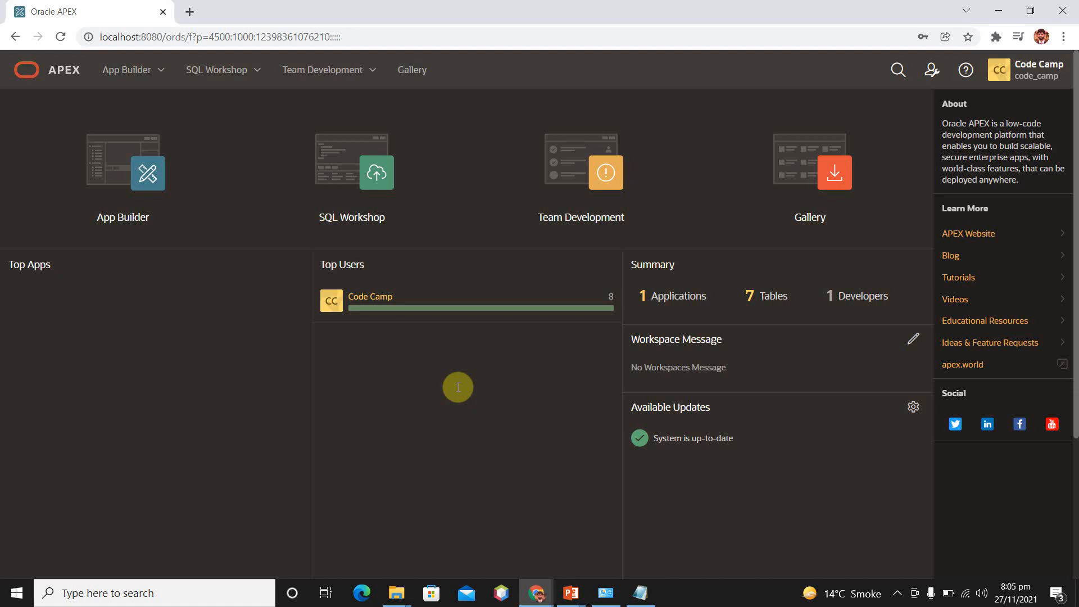
Start creating an Interactive Report page in the CODE CAMP LEARNING application
click(113, 185)
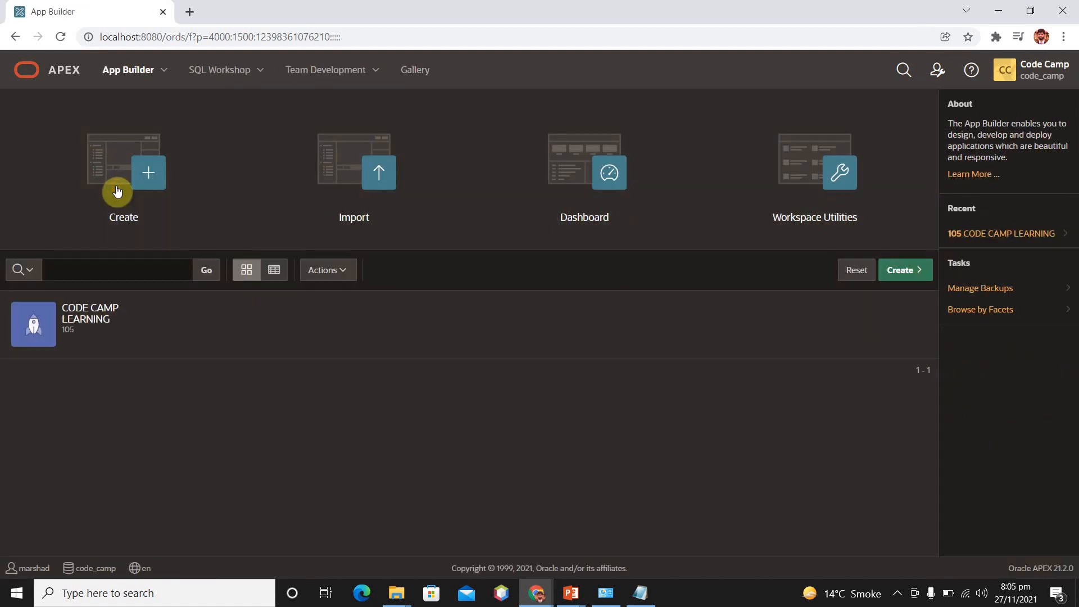
click(90, 322)
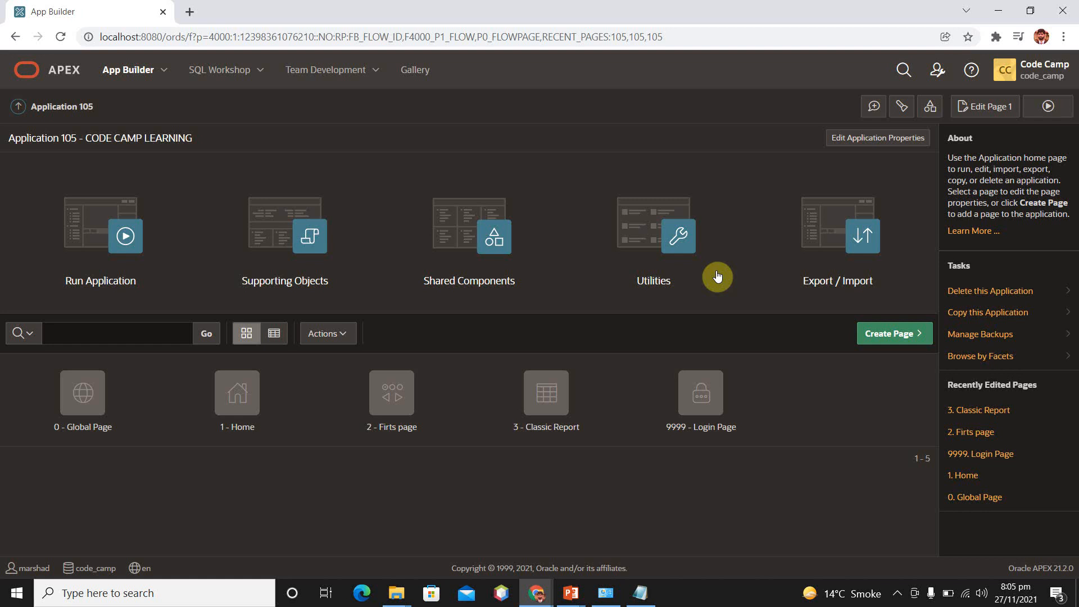
click(895, 338)
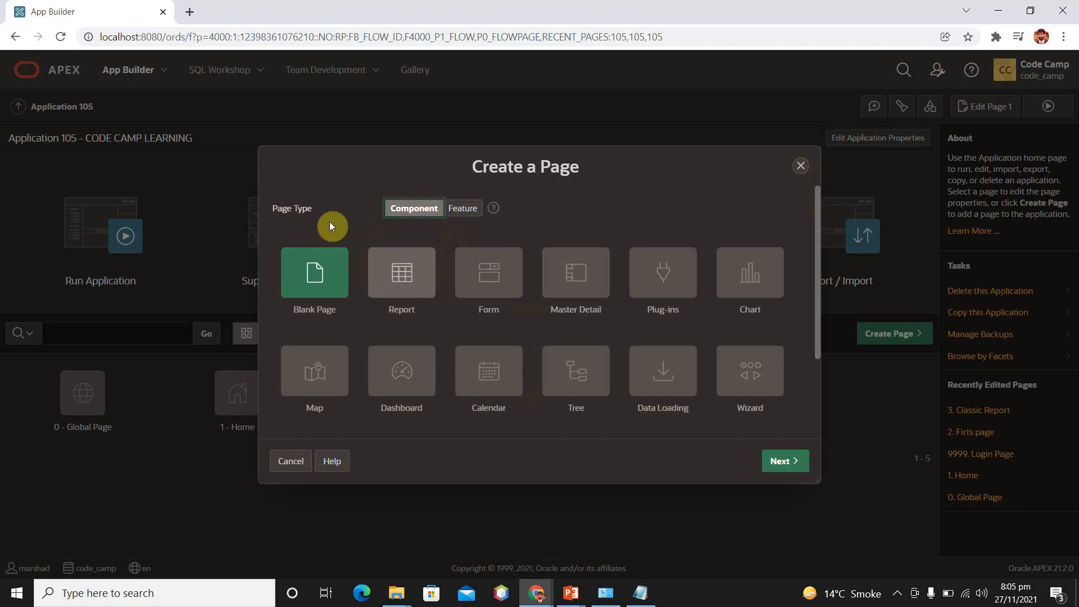
click(412, 277)
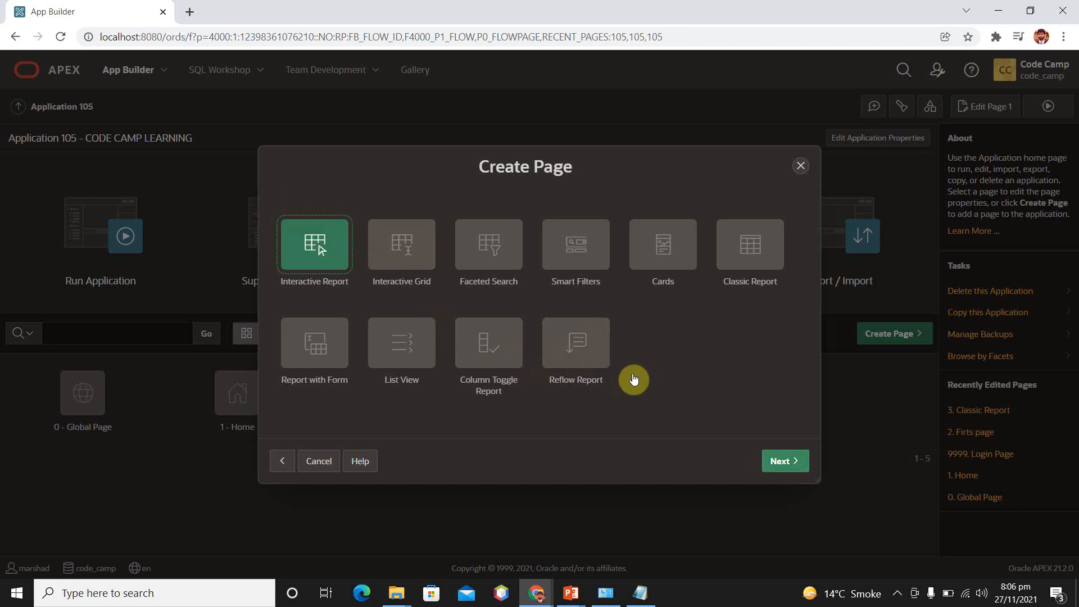
click(786, 462)
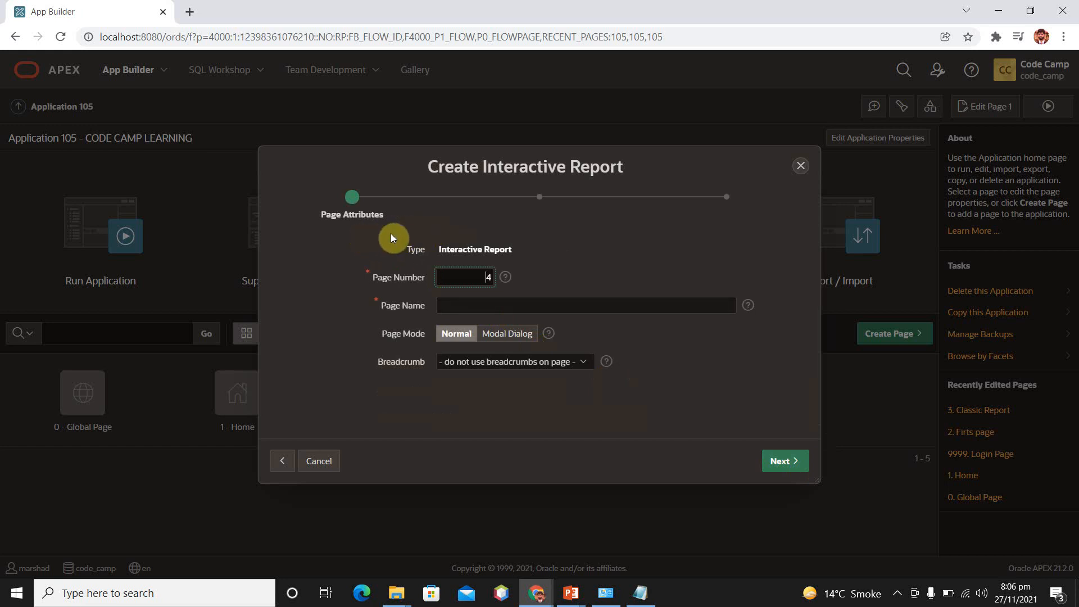
Name the new page Interactive Report
click(468, 306)
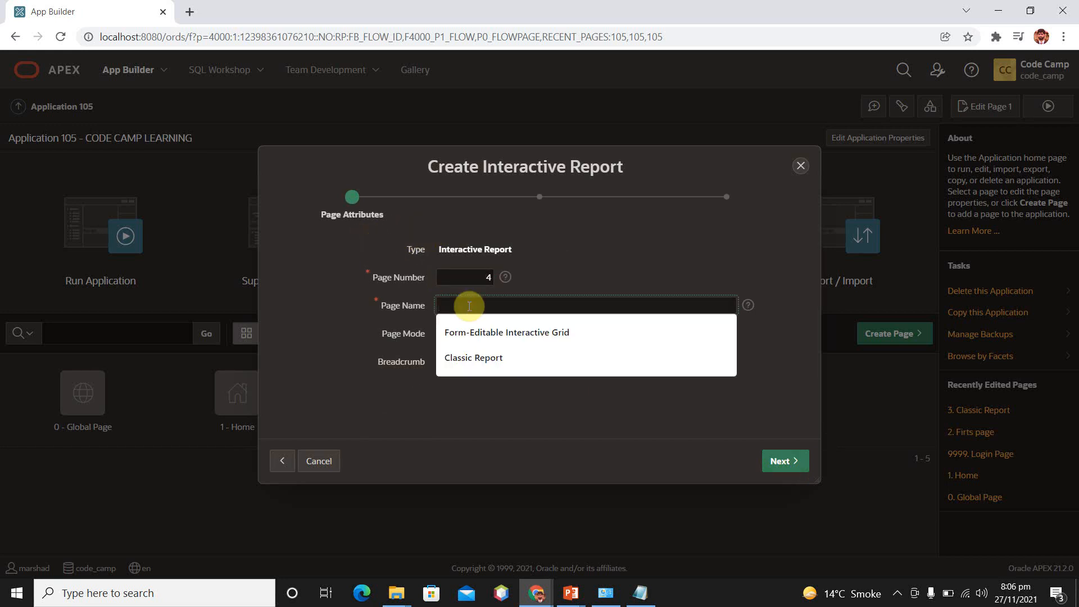
text(INte)
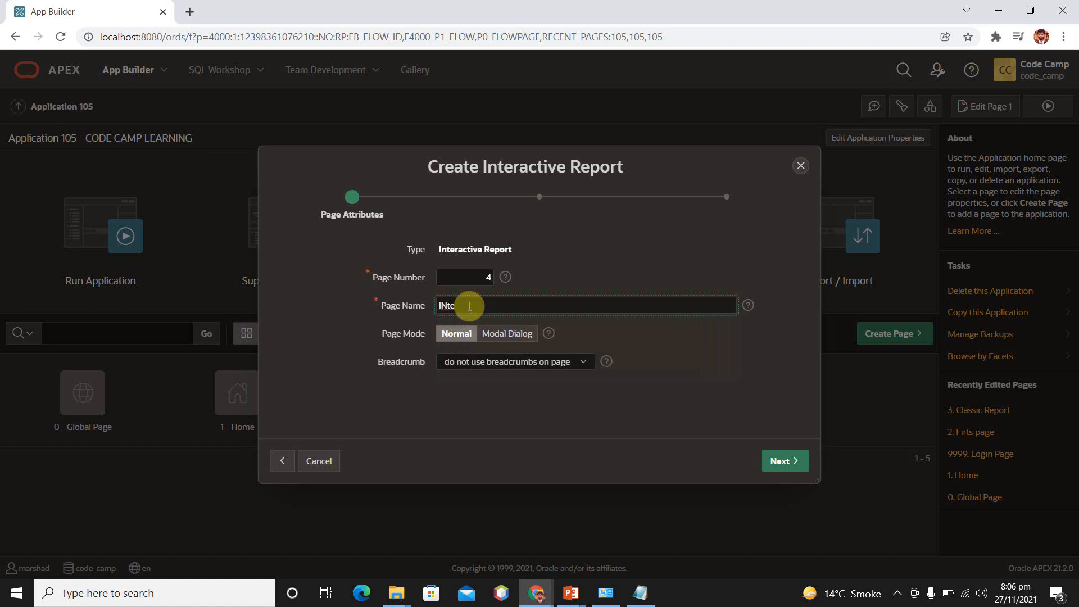
key(BackSpace)
key(BackSpace)
key(BackSpace)
text(NTERACTIVE)
key(BackSpace)
key(BackSpace)
key(BackSpace)
key(BackSpace)
key(BackSpace)
key(BackSpace)
key(BackSpace)
key(BackSpace)
key(BackSpace)
key(BackSpace)
key(BackSpace)
text(IInteractive Report)
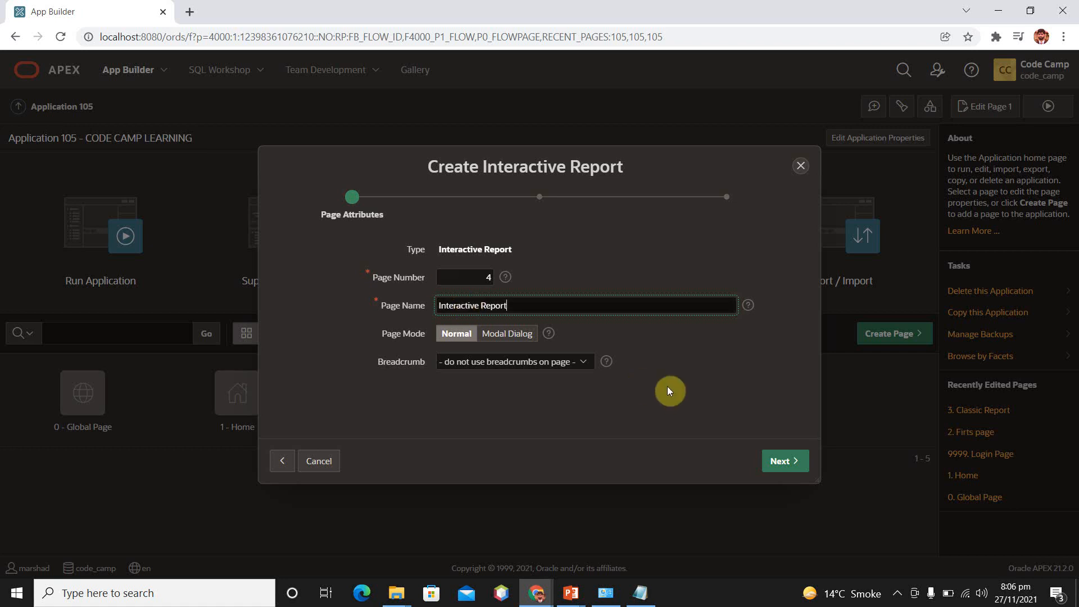
Give the page a new navigation menu entry named Interactive Report with no parent entry
click(782, 461)
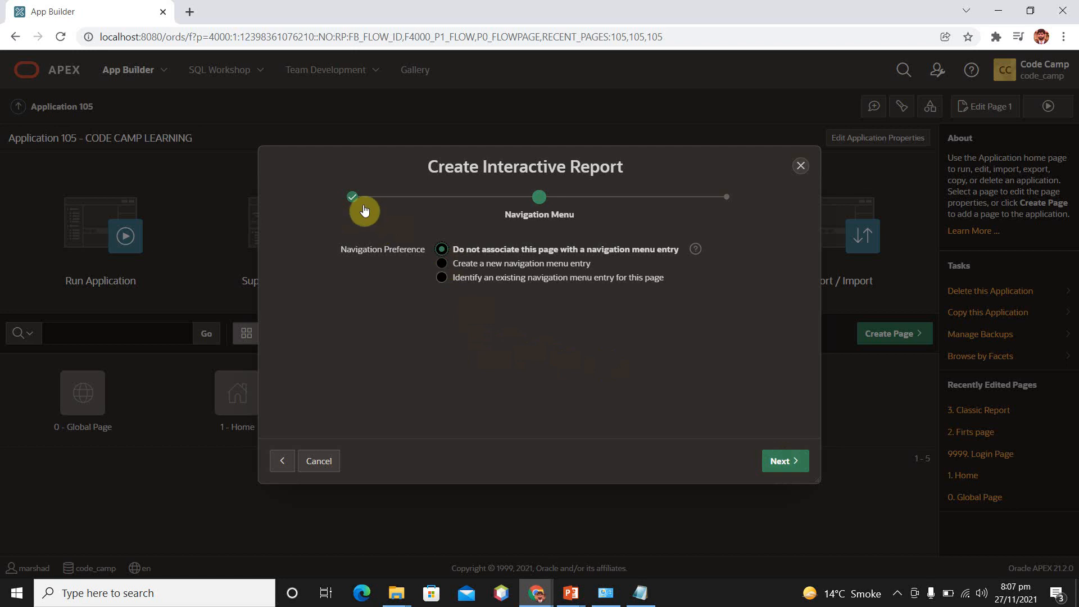
click(442, 263)
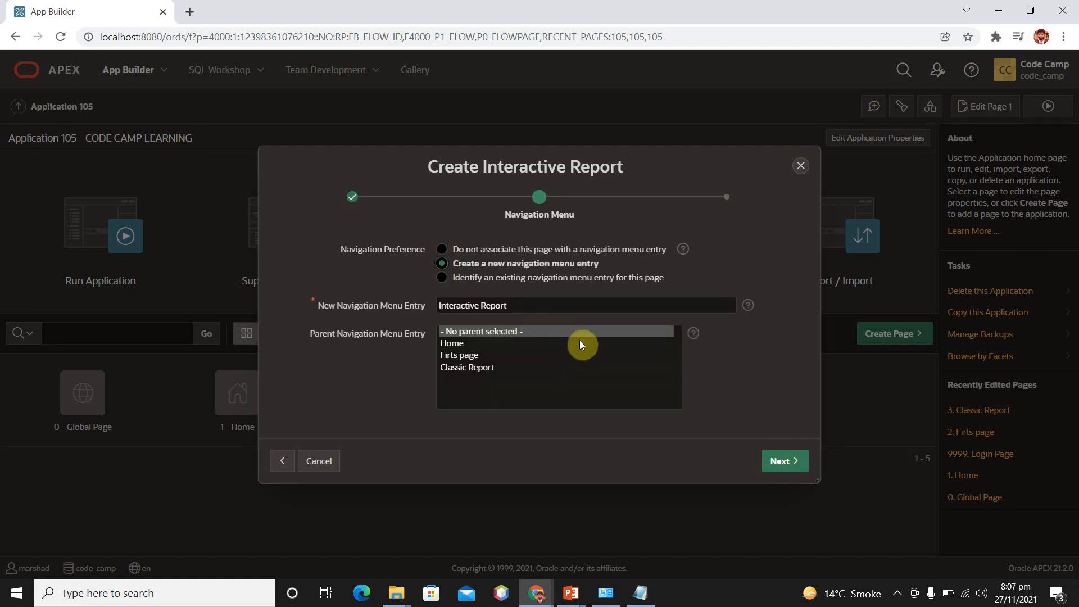
click(781, 461)
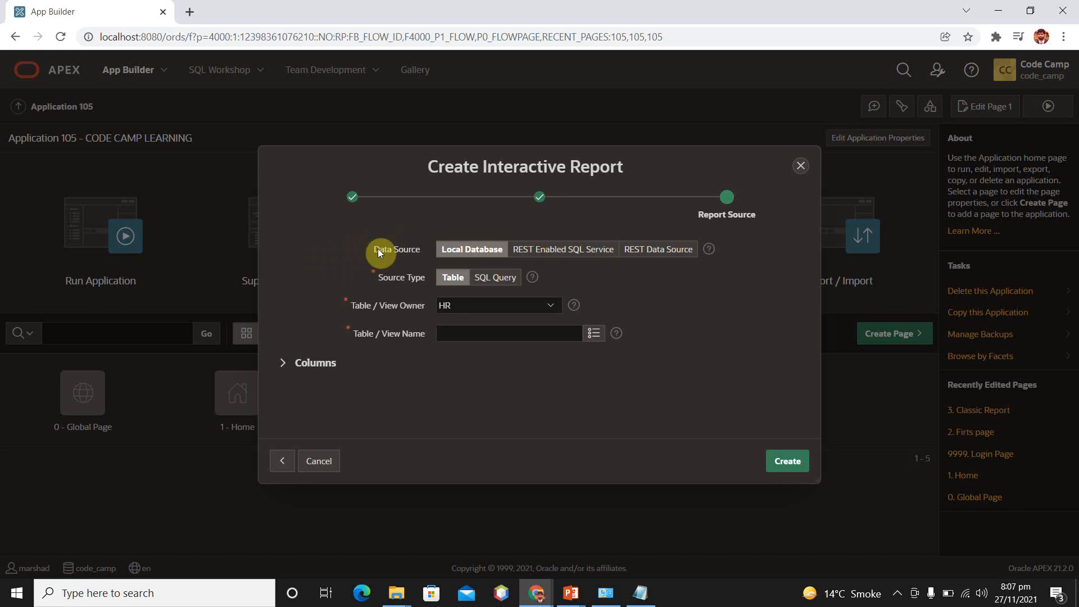
Set the EMPLOYEES table of the HR schema as the report source
click(593, 334)
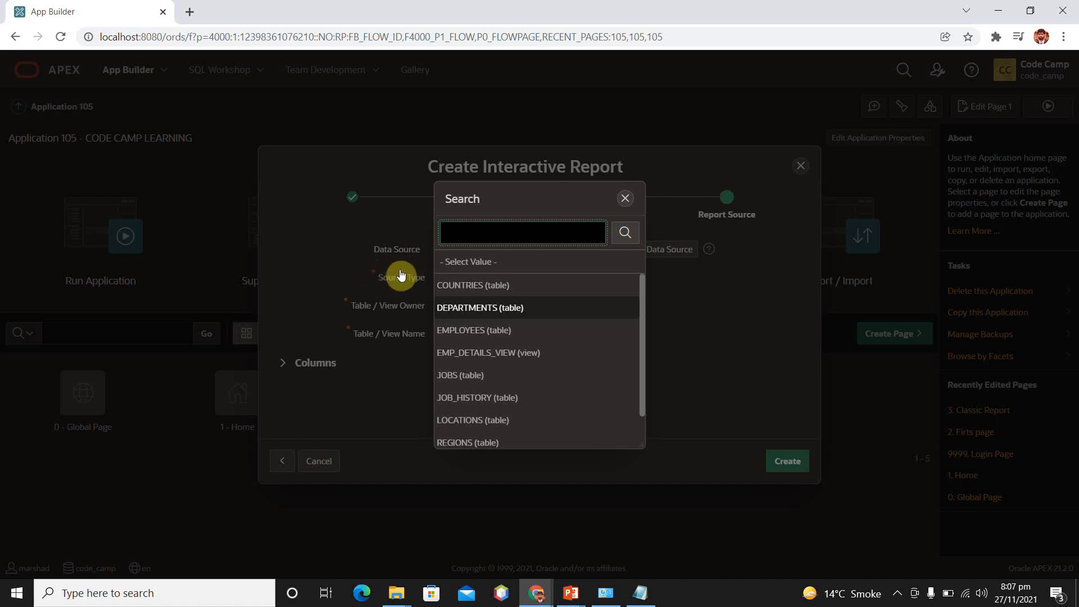
key(Return)
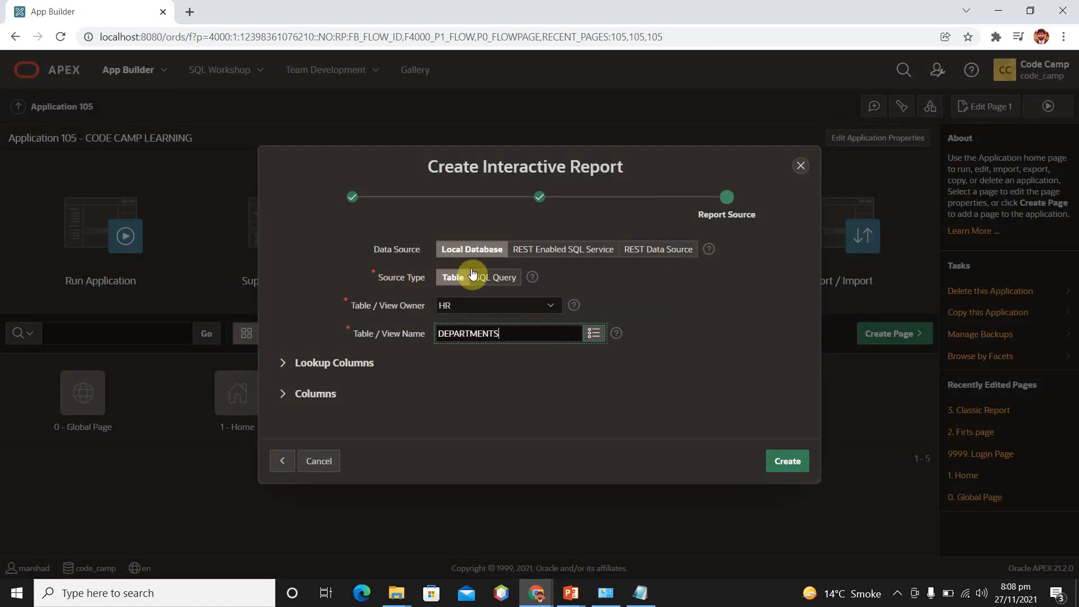
click(593, 333)
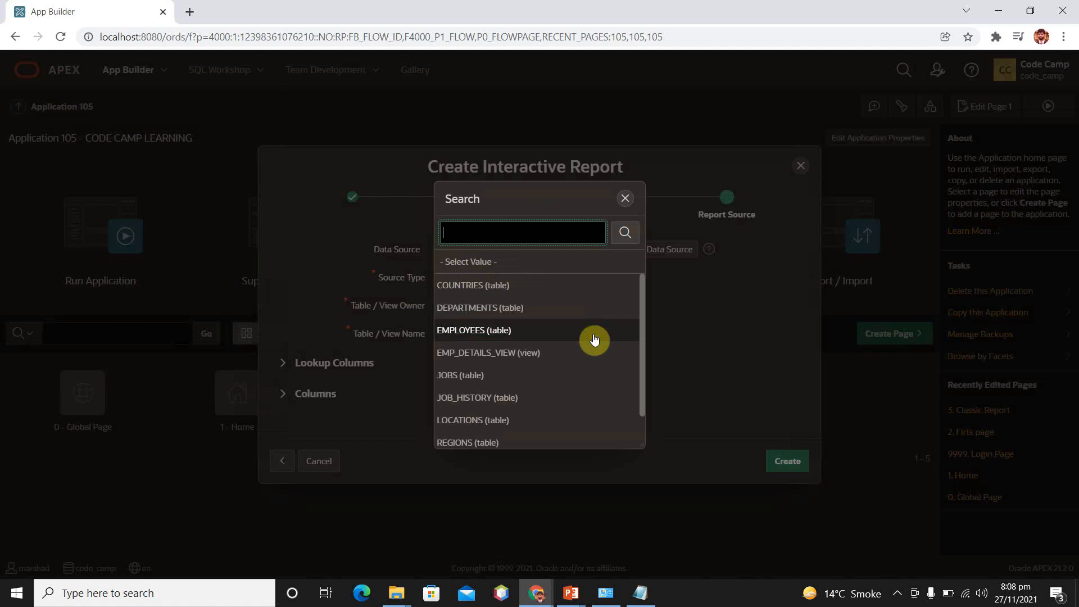
click(479, 334)
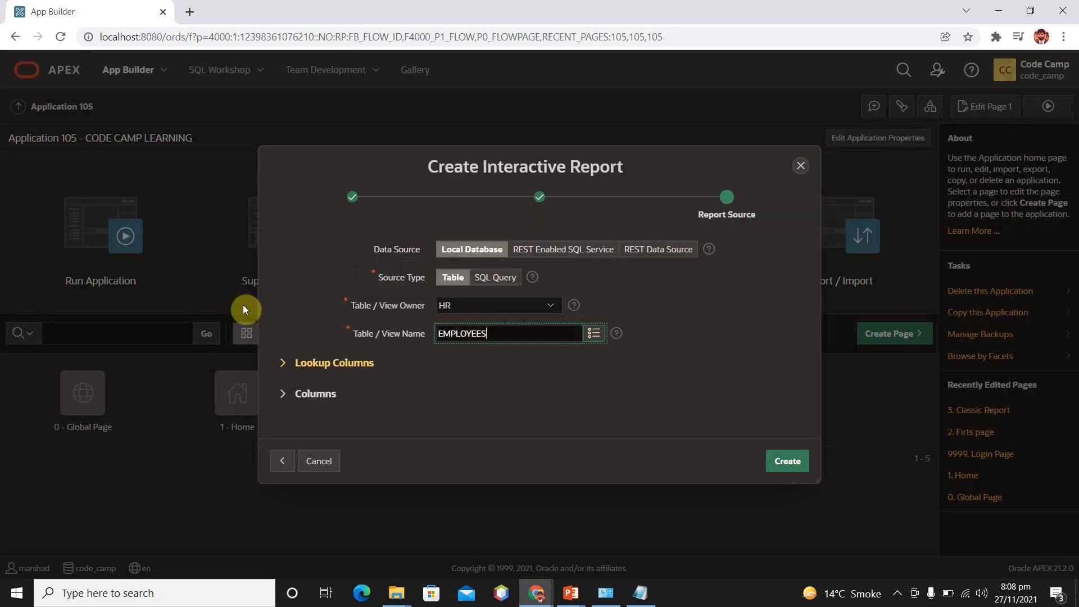
Exclude the EMAIL column from the report's selected columns and add it back
click(284, 393)
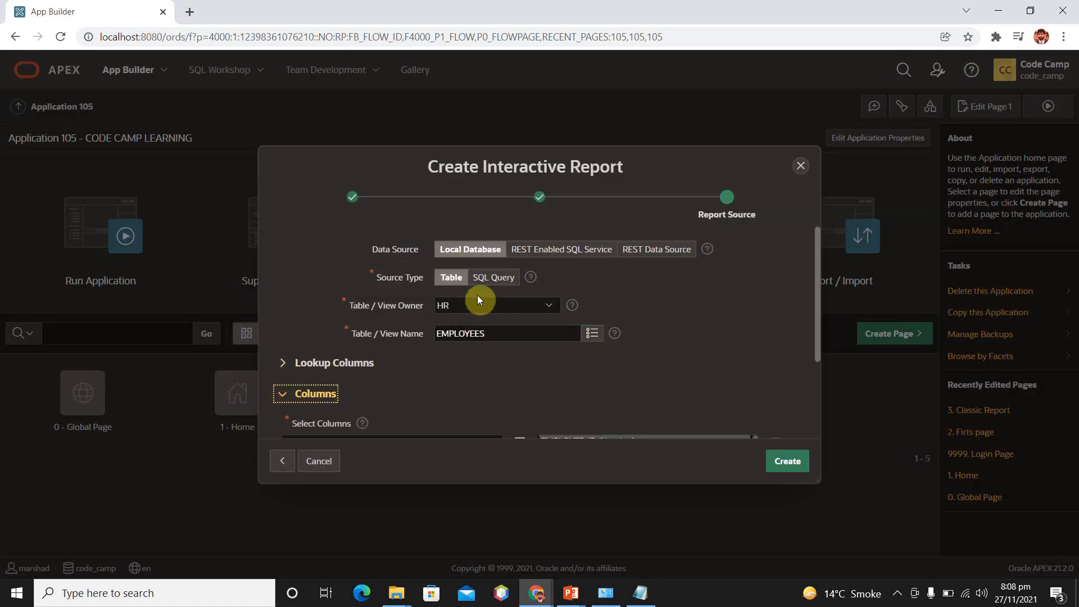
scroll(656, 302, down, 3)
click(820, 396)
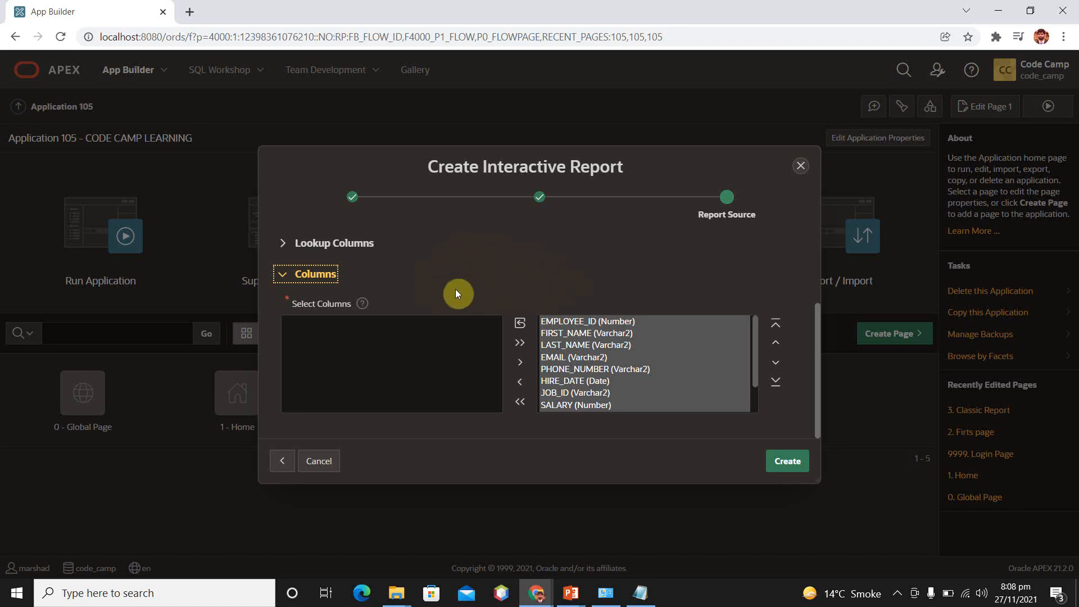
click(567, 368)
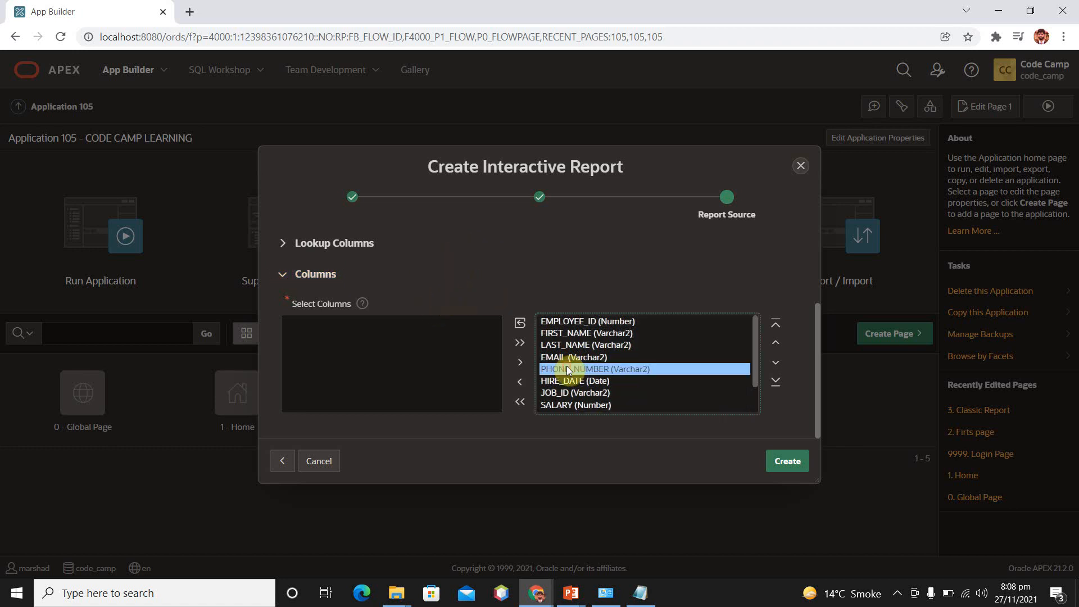
click(566, 357)
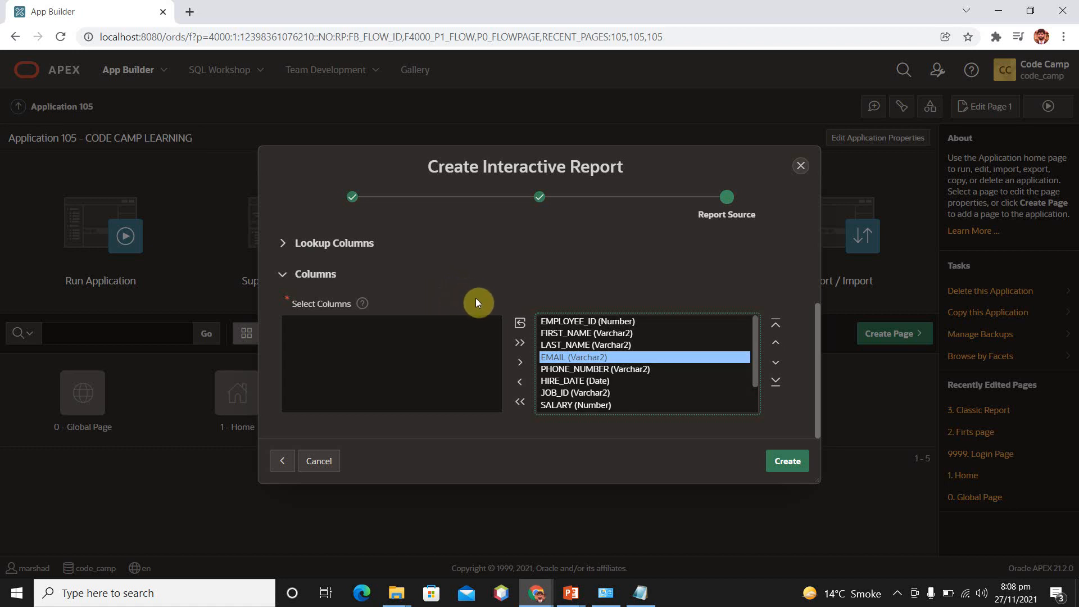
click(518, 384)
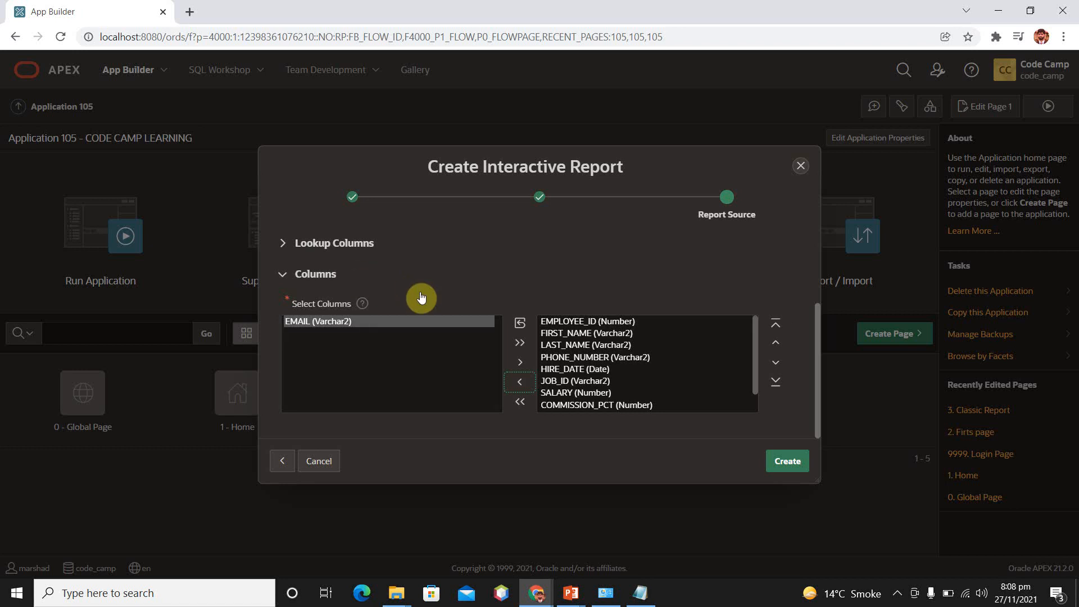
click(521, 362)
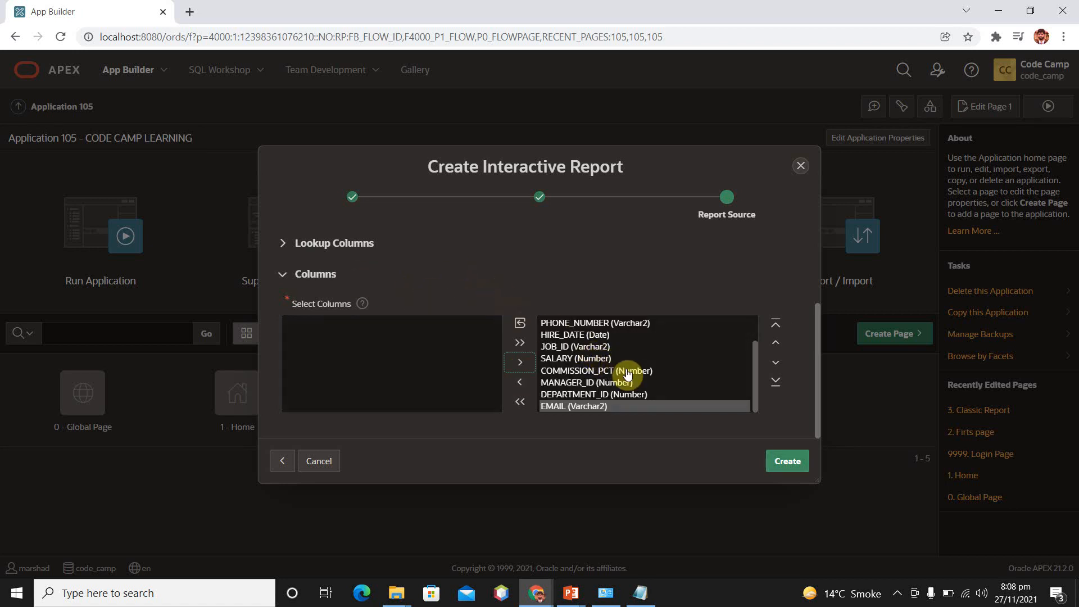
Create the interactive report page and run it
click(786, 462)
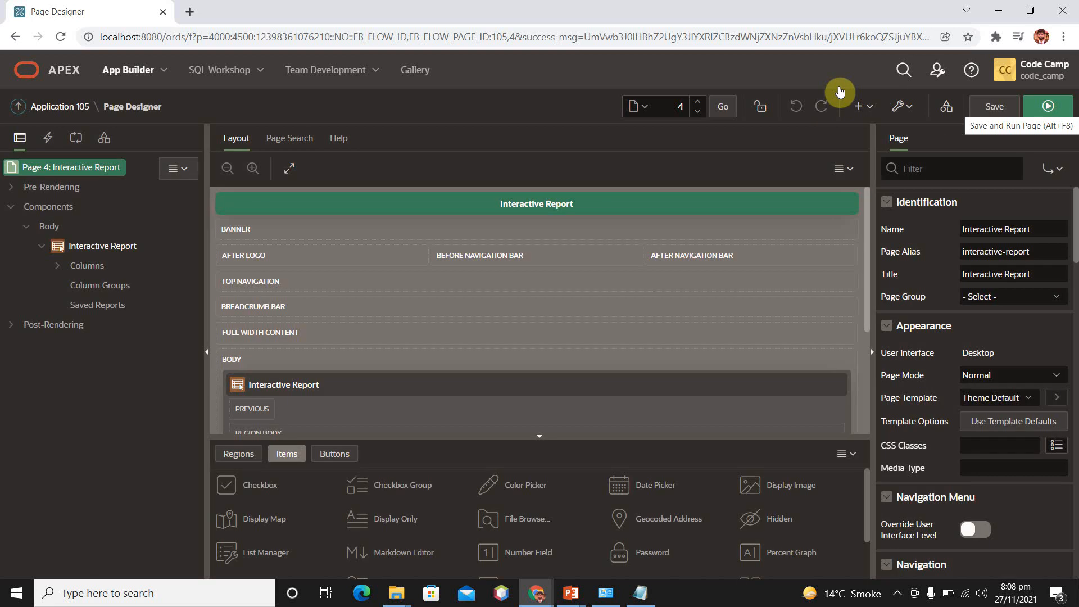
click(1047, 107)
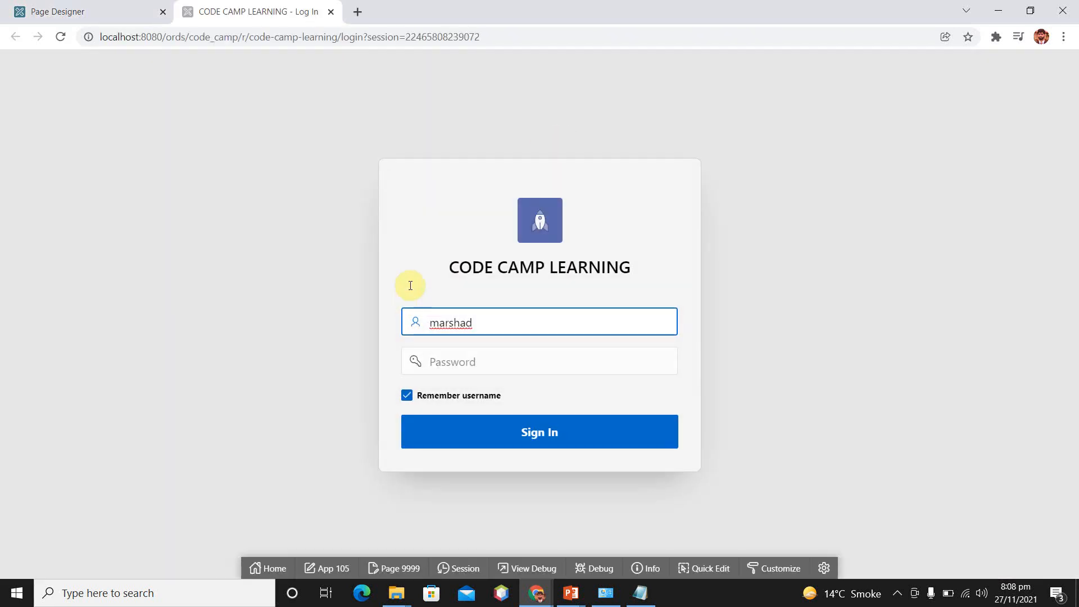
Sign in to the running application by entering the account password
click(511, 357)
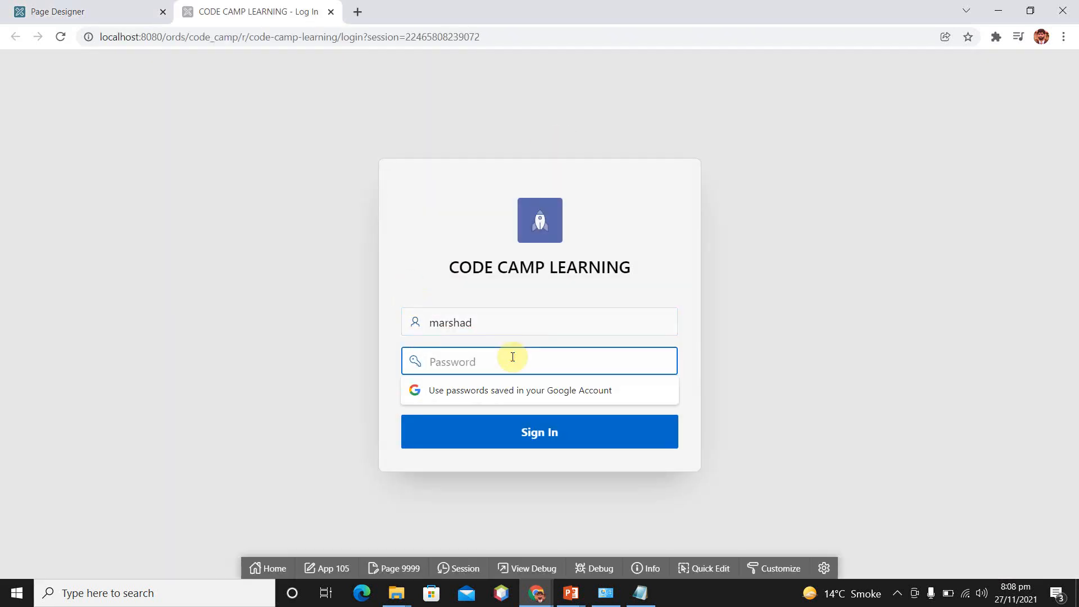
text(***)
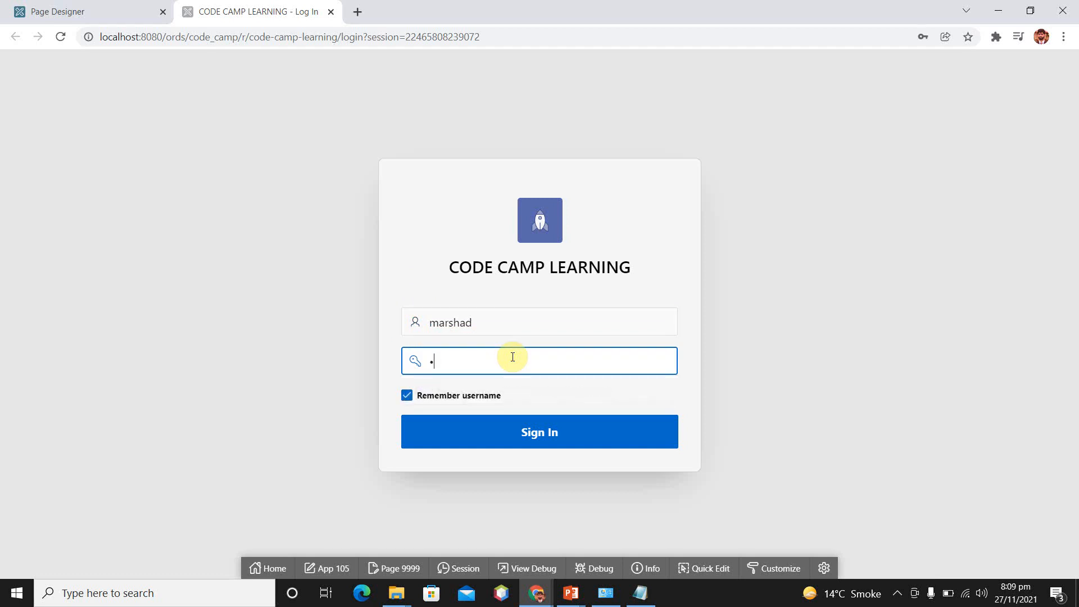
text(*****)
key(Return)
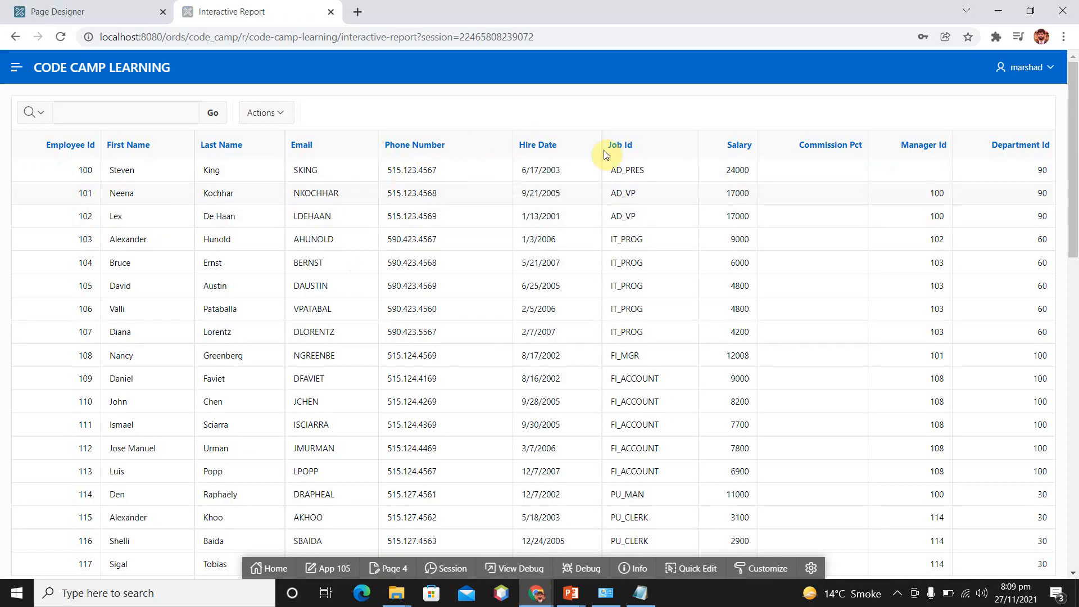
Examine the employee rows of the running report, its search field and its available report actions
scroll(863, 321, down, 12)
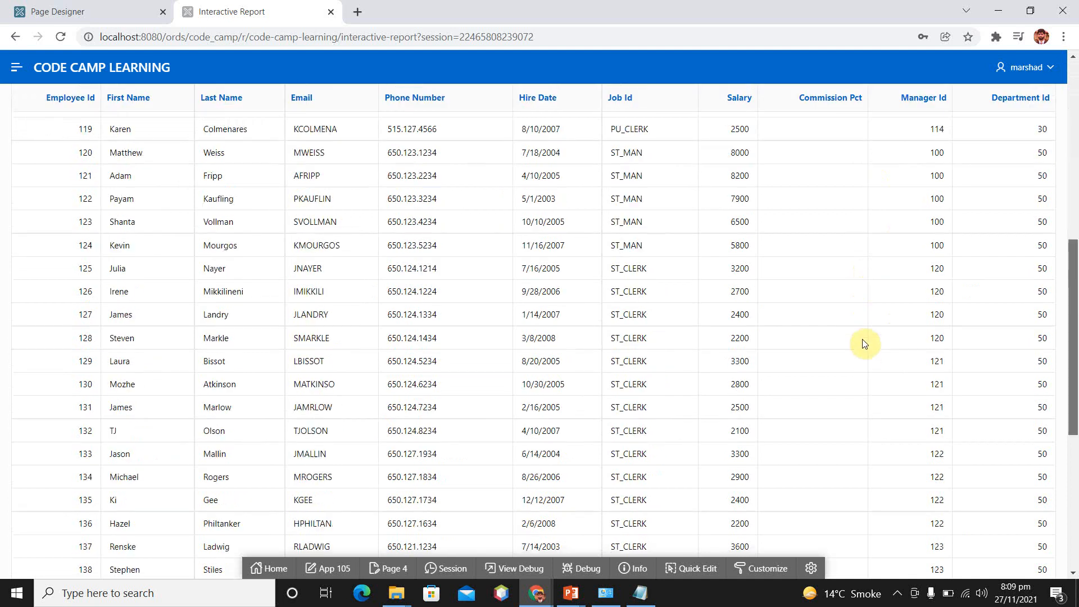
scroll(863, 315, up, 5)
scroll(862, 147, up, 7)
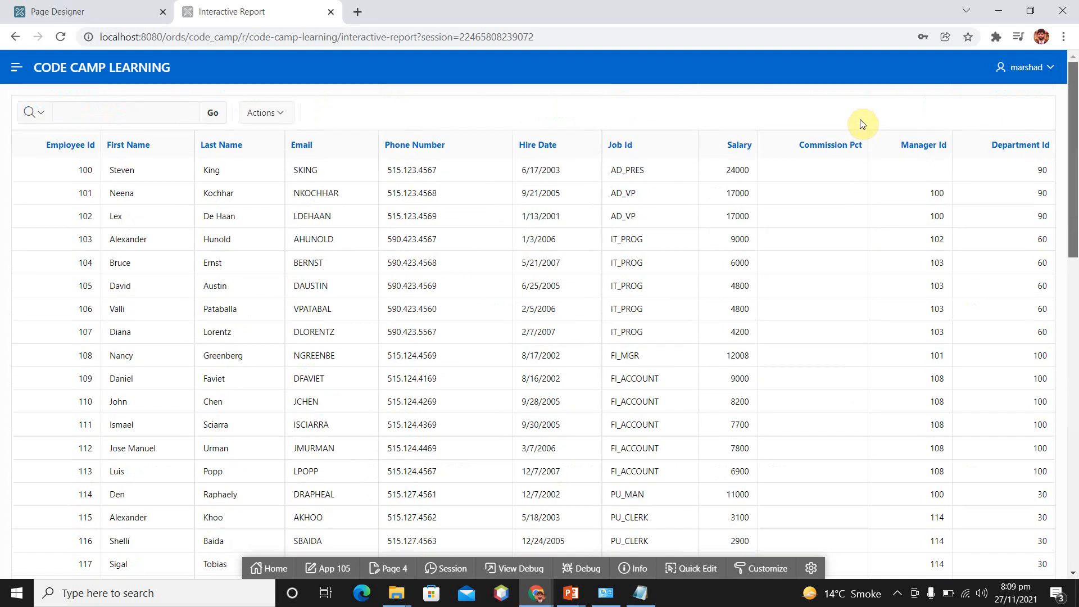
scroll(862, 366, down, 14)
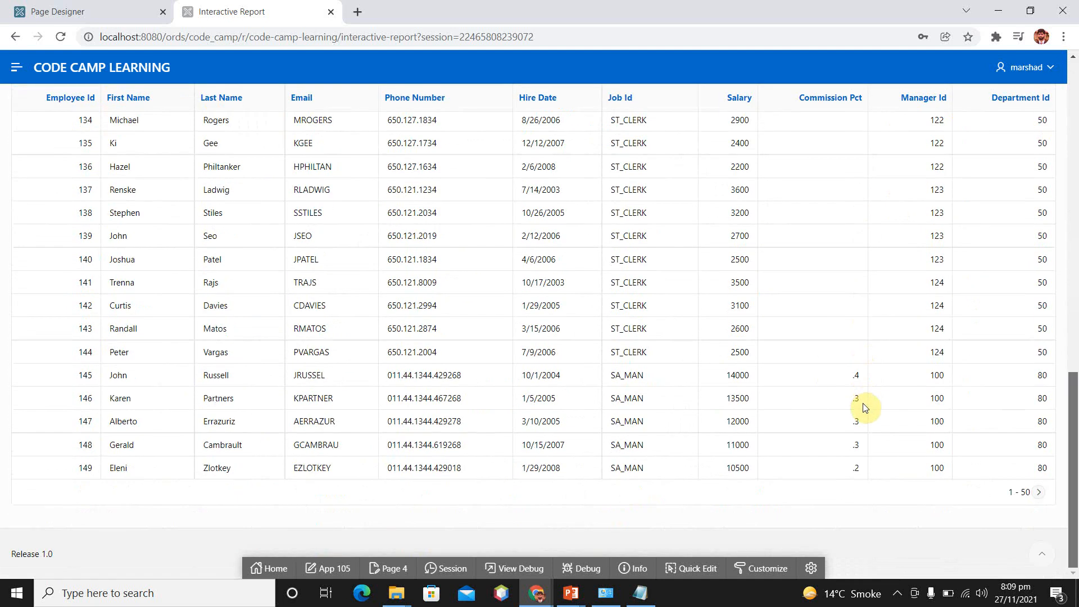
scroll(863, 404, up, 14)
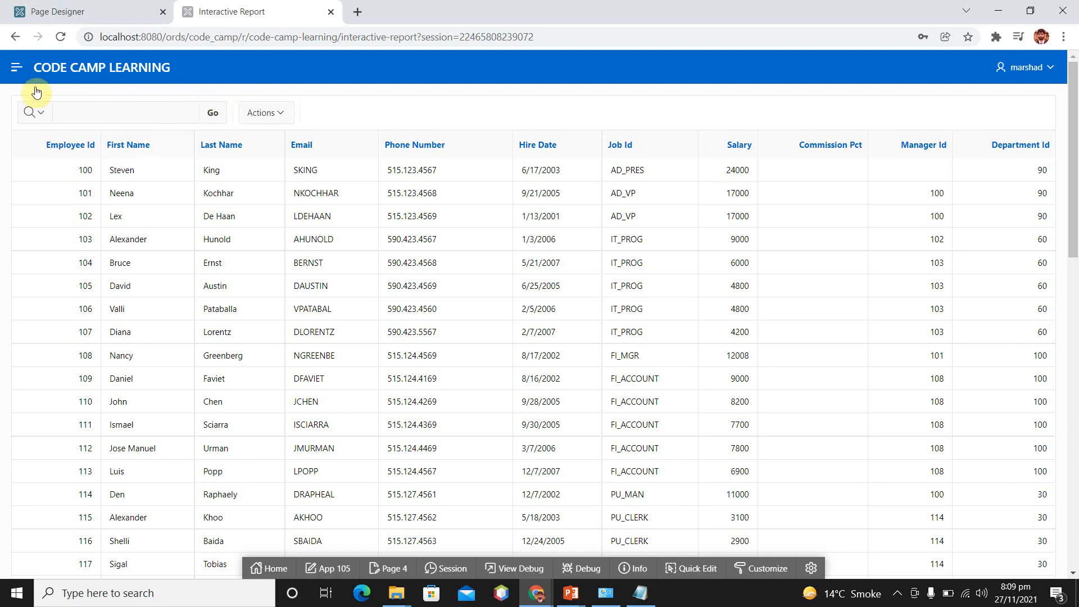
click(177, 113)
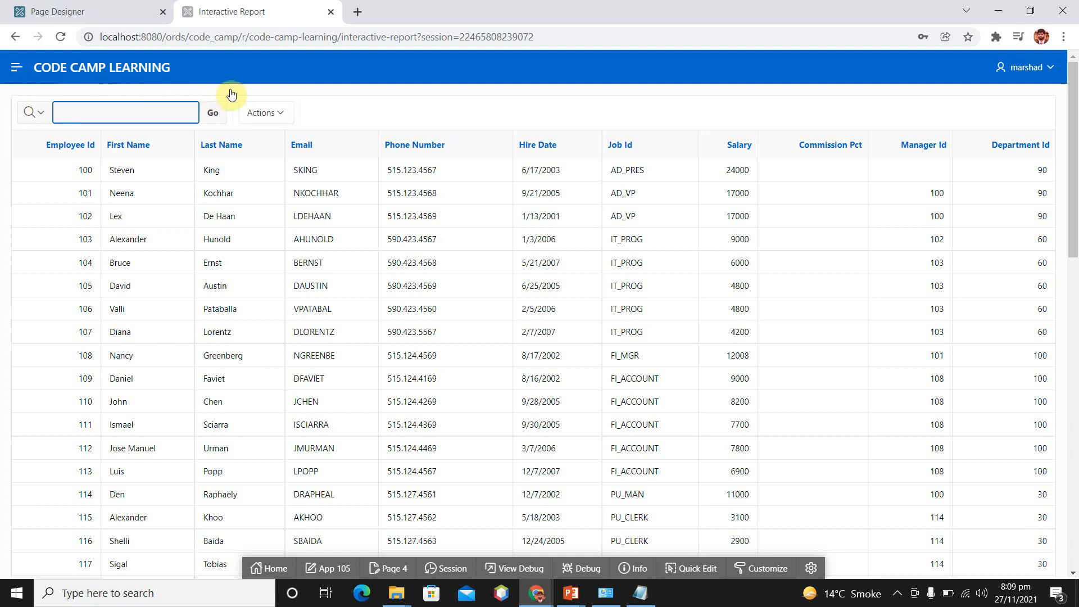
key(Return)
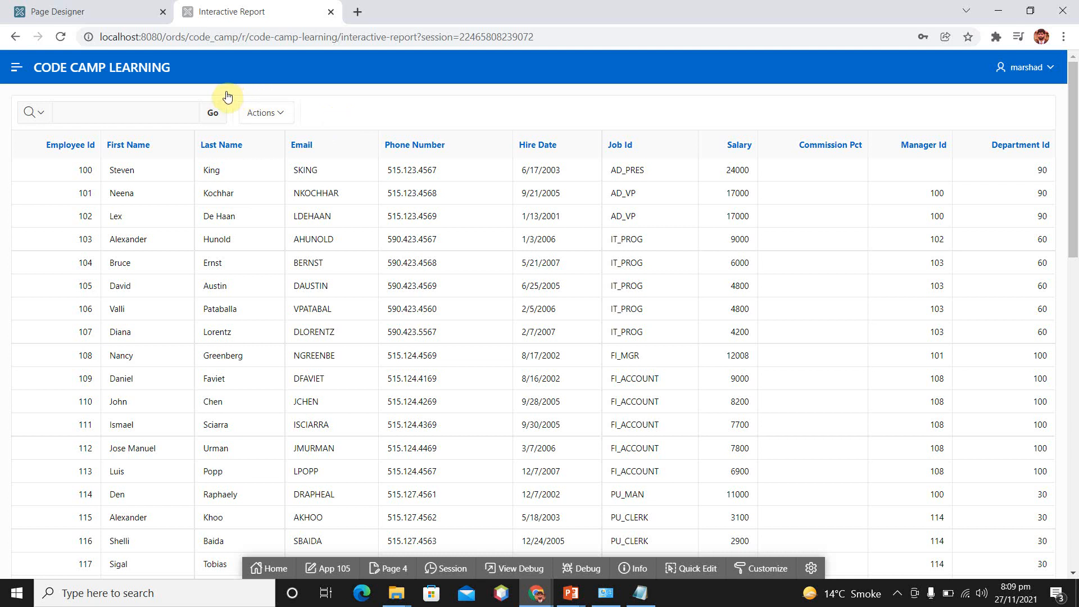
click(282, 116)
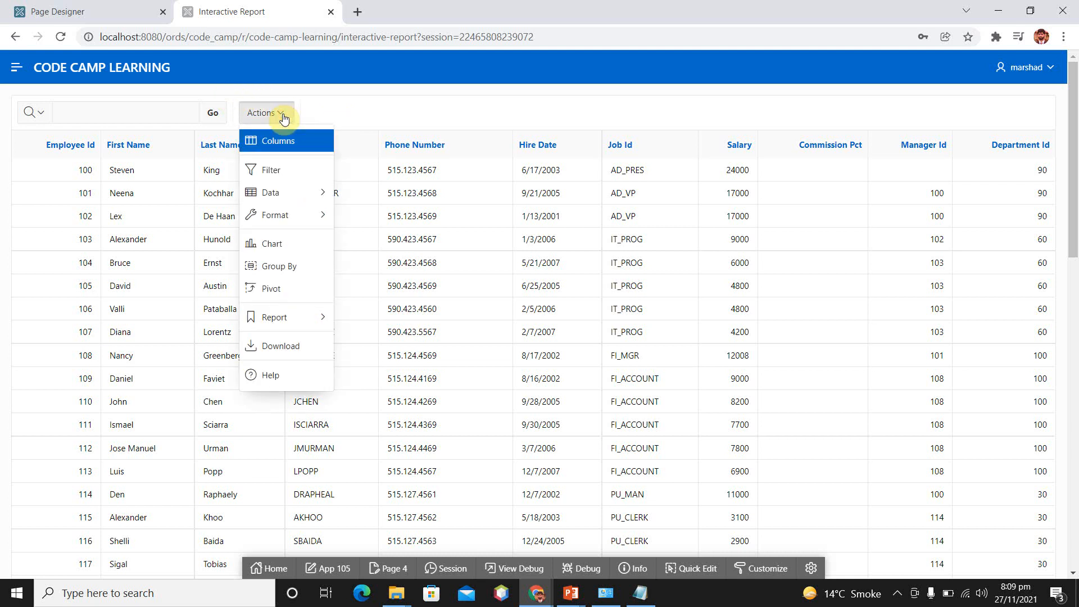
click(340, 118)
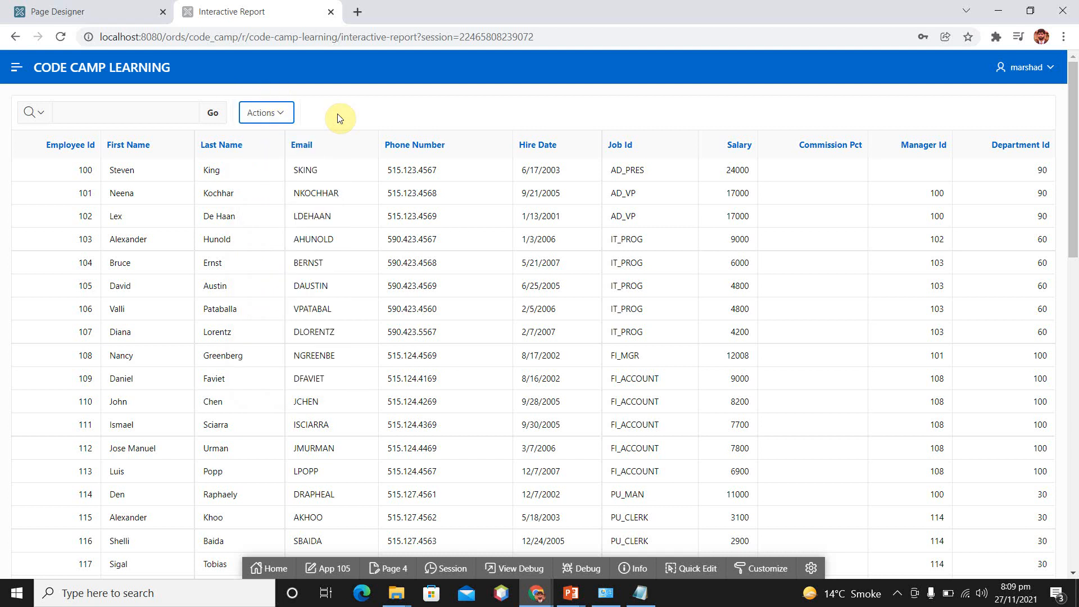
Examine the report's search field, its available report actions and the list of columns that can be searched
click(129, 116)
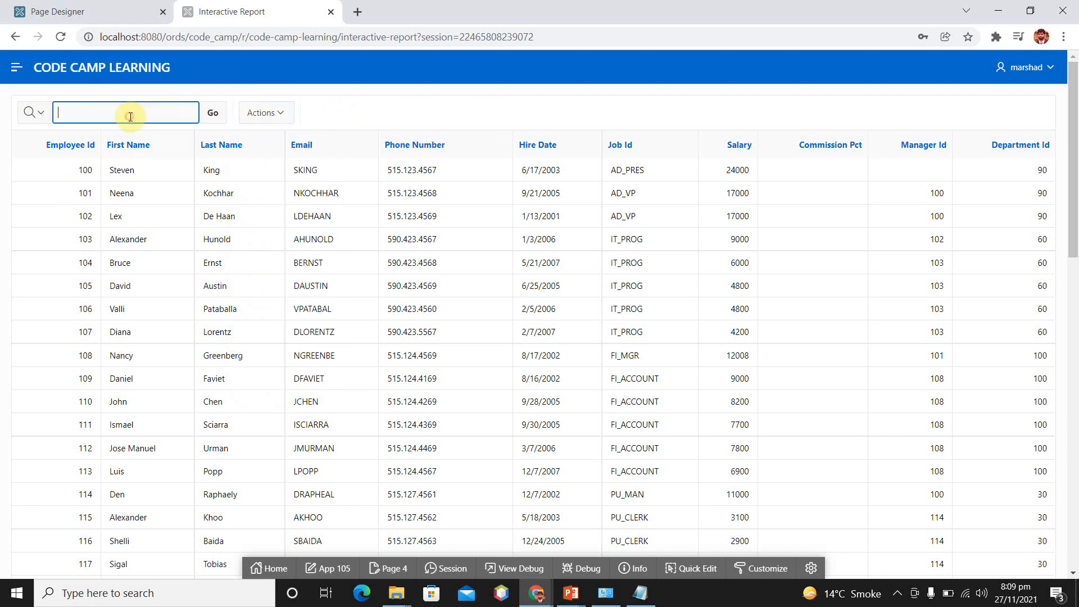
click(341, 115)
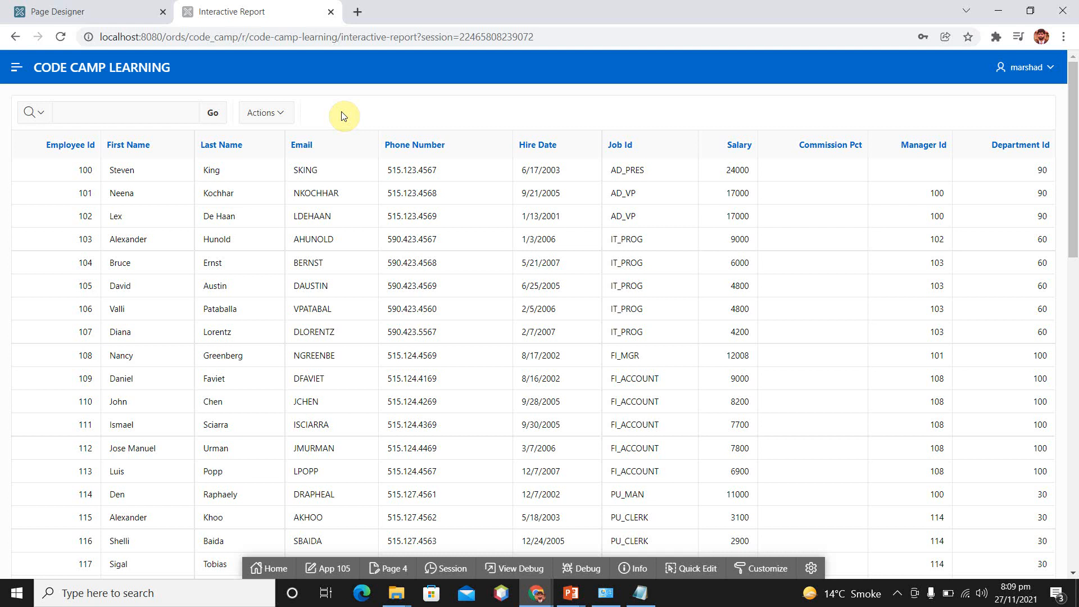
click(153, 112)
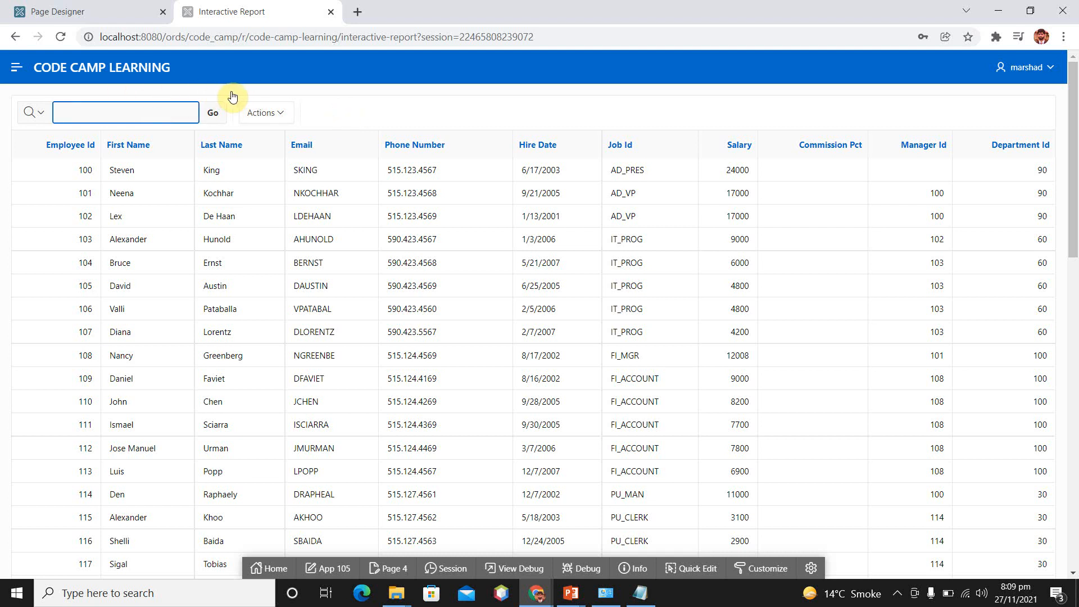
click(279, 113)
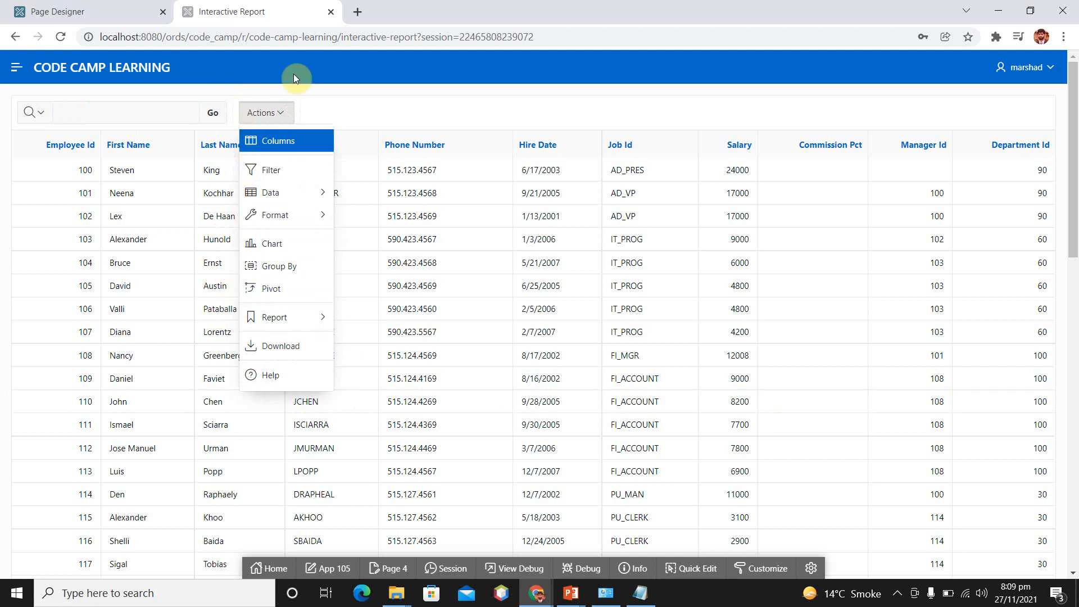
click(385, 107)
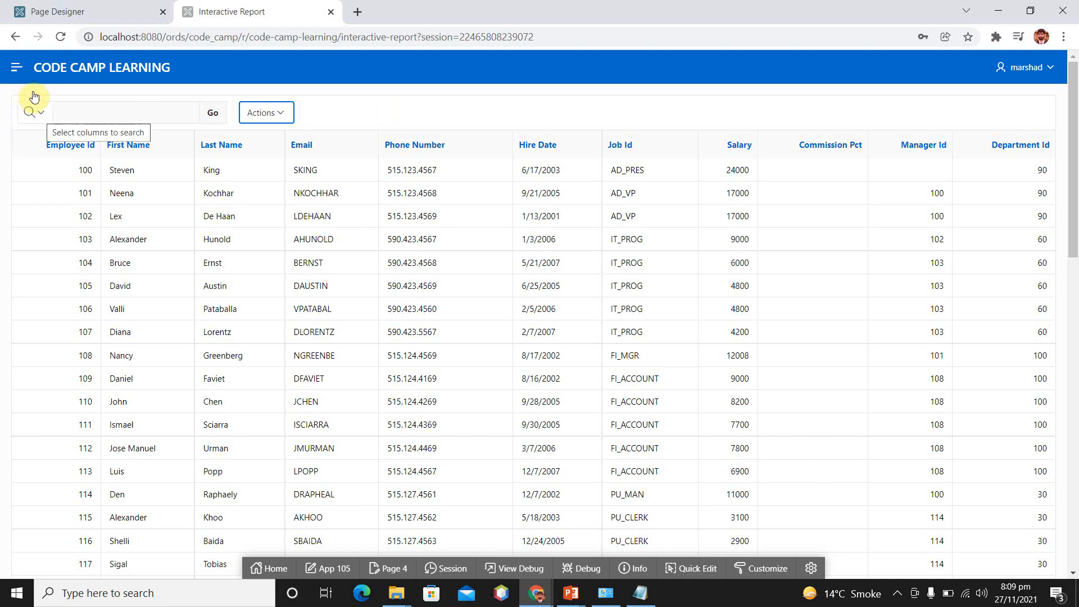
click(33, 112)
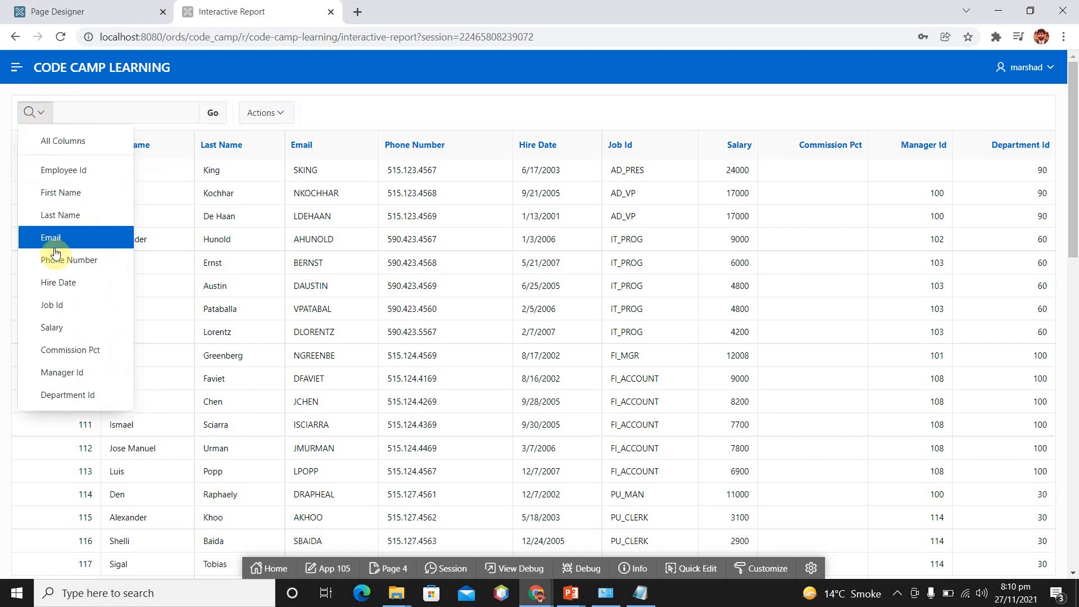
click(128, 89)
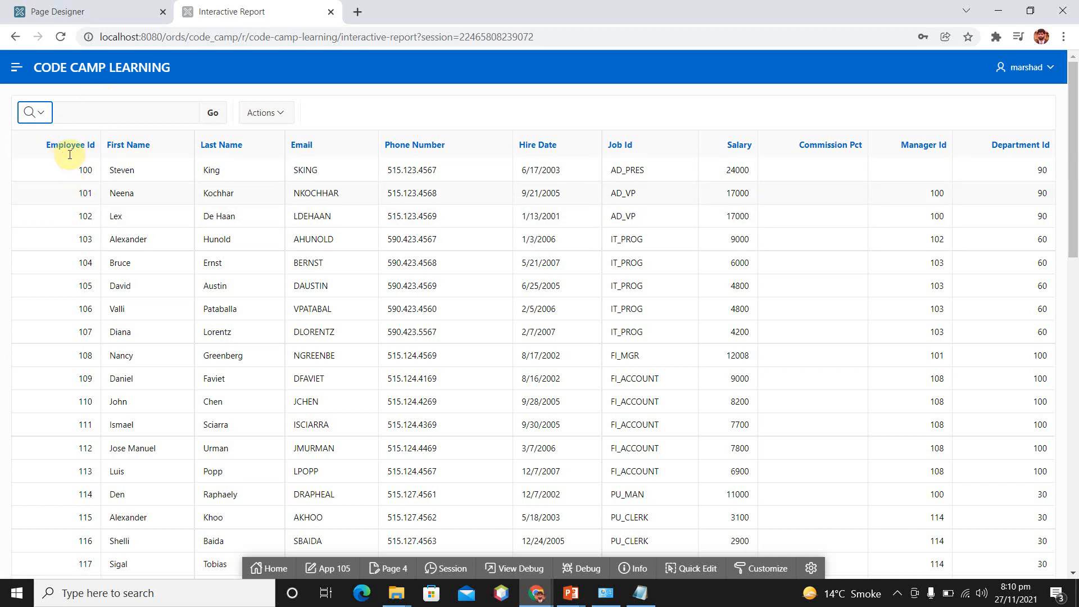
Search all columns of the report for 101 and remove the resulting row text filter
click(126, 114)
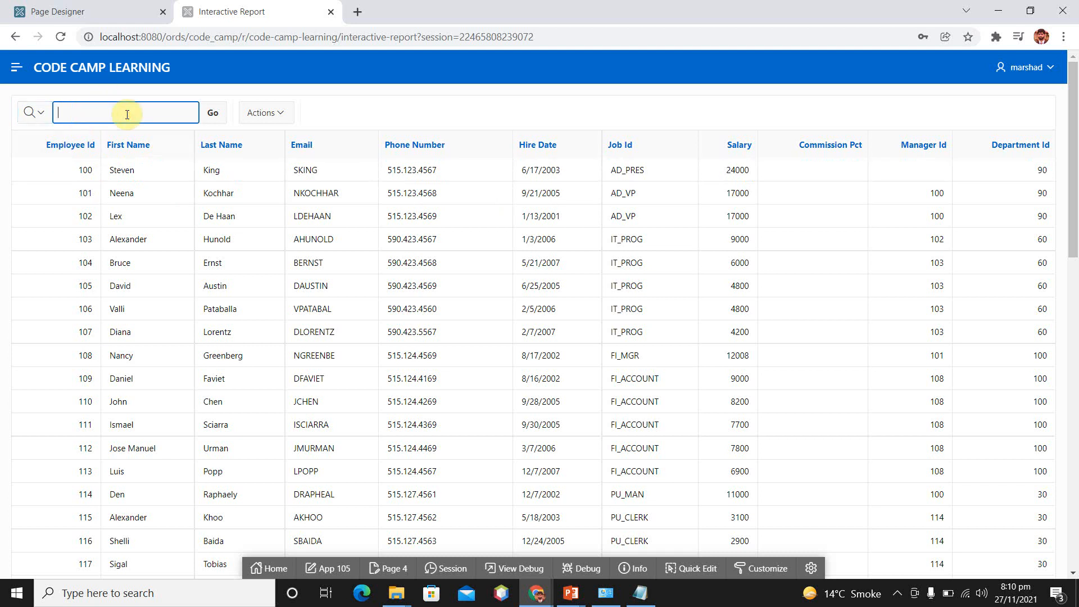
text(101)
key(Return)
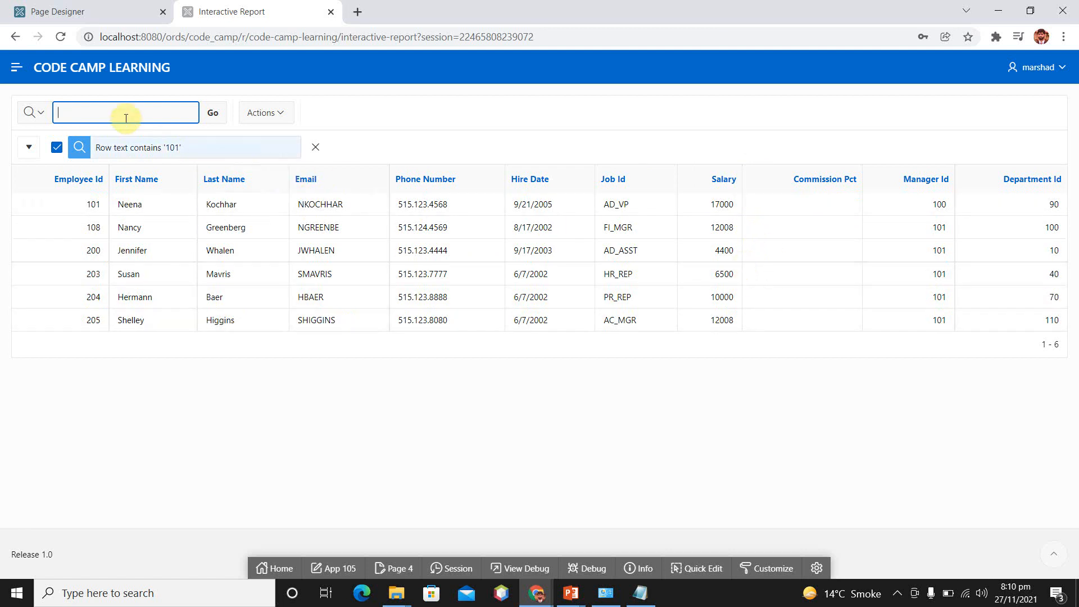
click(150, 115)
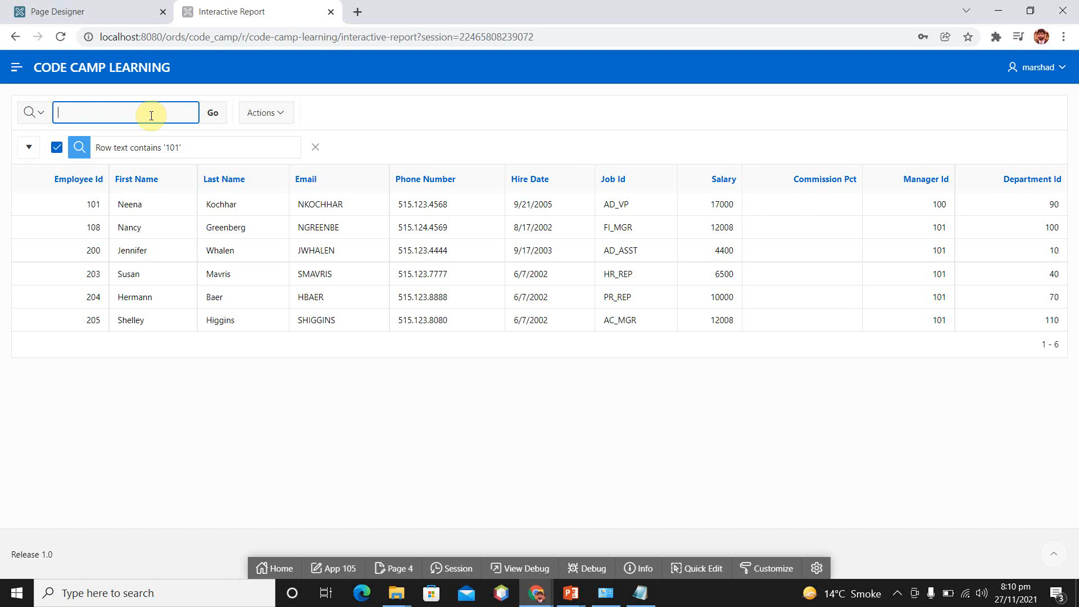
text(%%)
key(BackSpace)
key(BackSpace)
click(315, 147)
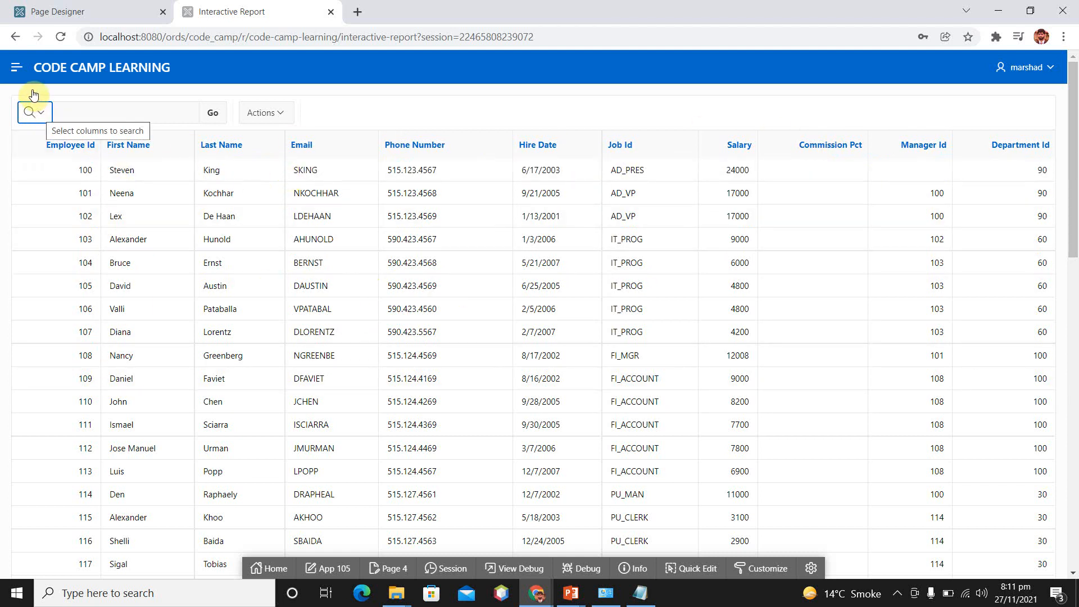
Search only the Employee Id column for 101 and remove the resulting filter
click(35, 110)
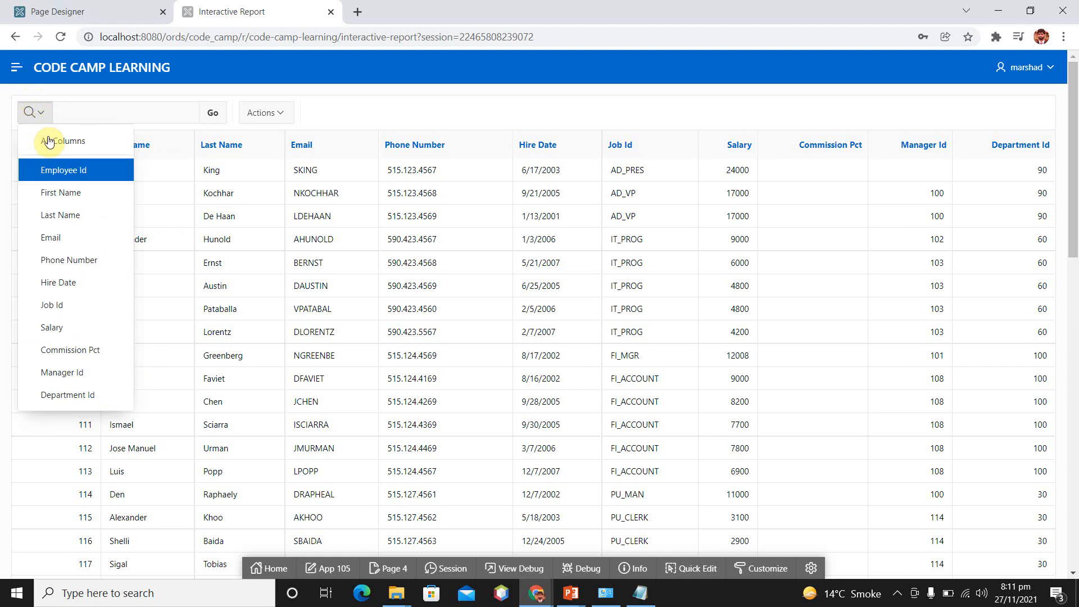
click(59, 170)
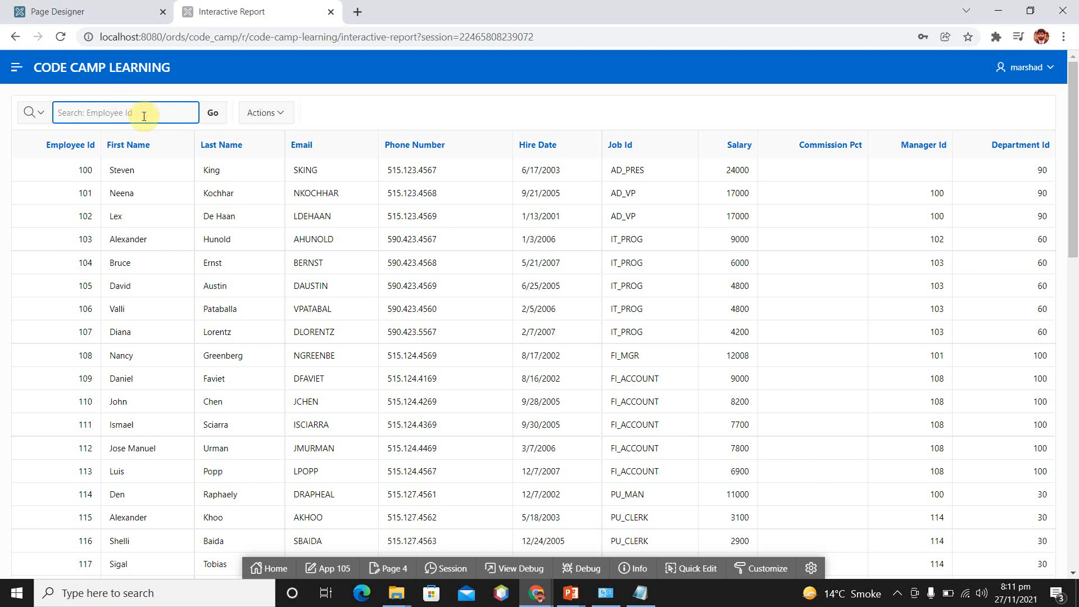
text(101)
click(213, 113)
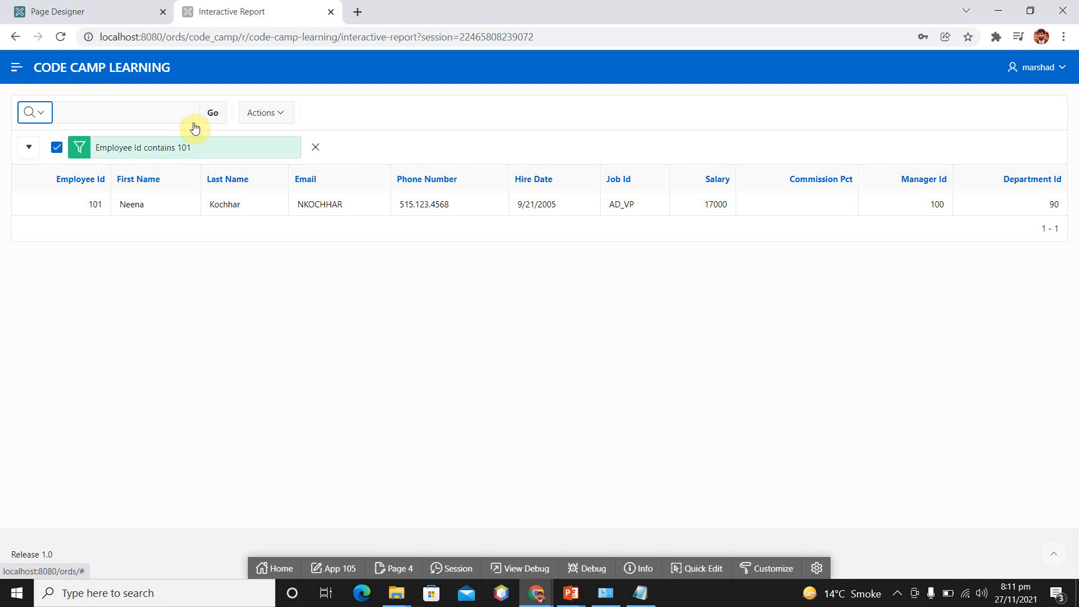
click(315, 147)
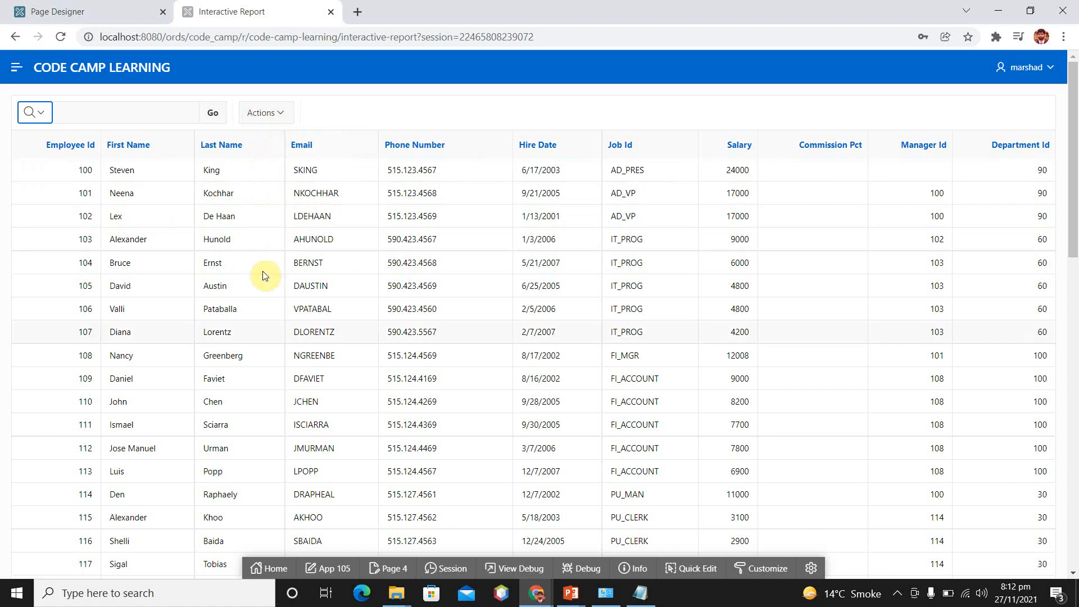
Move the Email column to the Do Not Display list and apply the column selection to the report
click(285, 113)
click(284, 143)
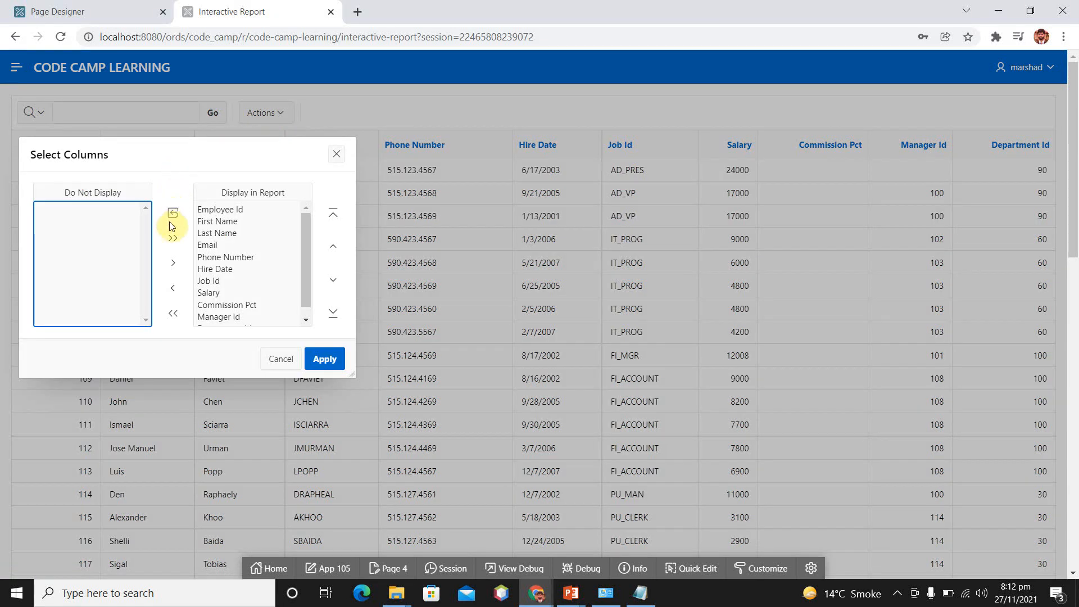
click(212, 245)
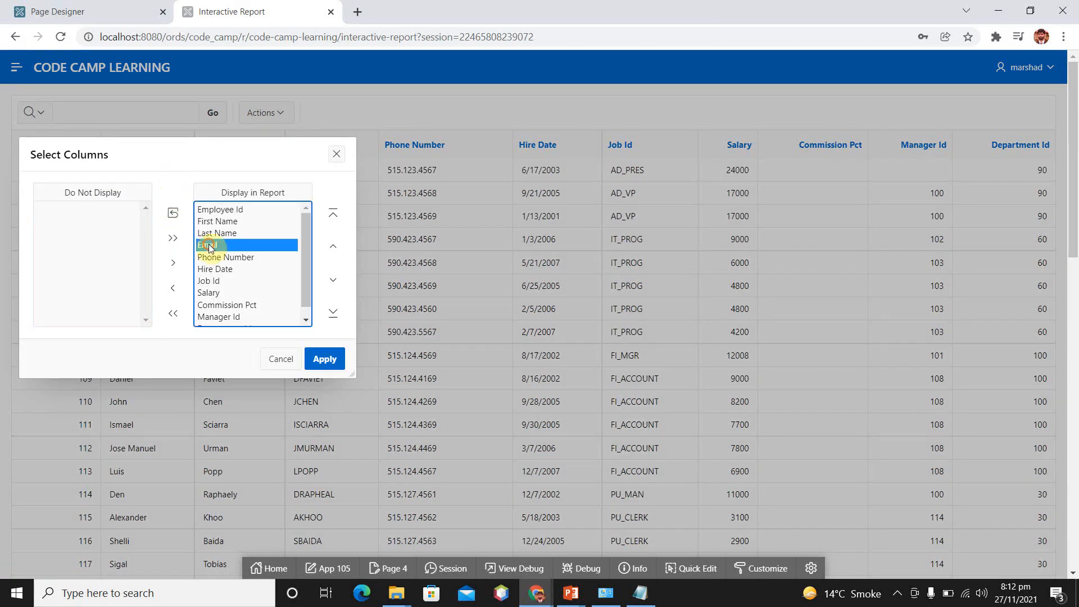
click(174, 289)
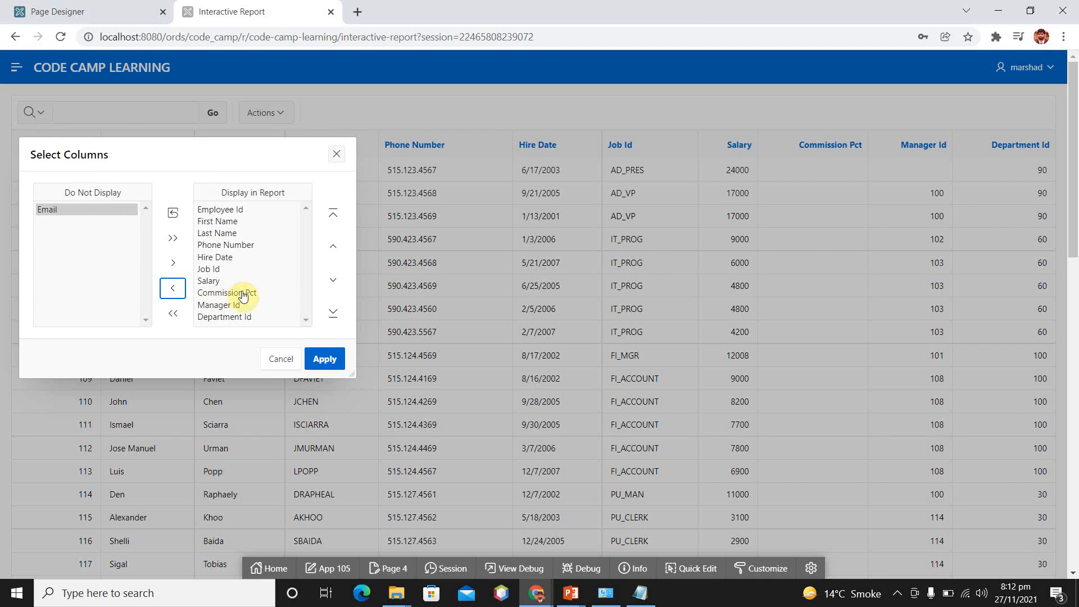
click(325, 359)
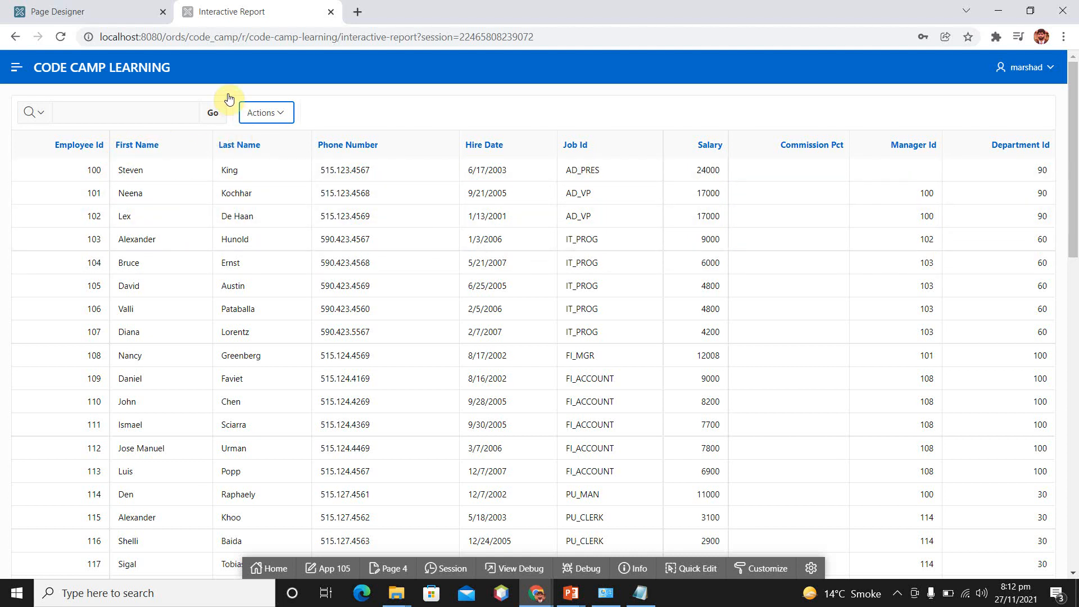
Save the current report layout as default report settings with the Primary default report type
click(283, 116)
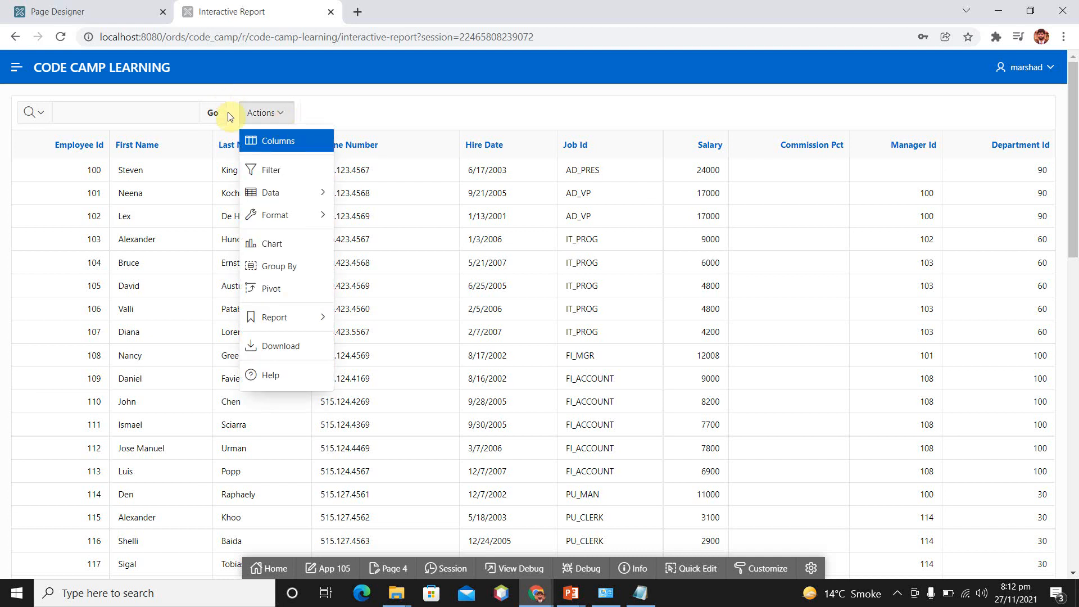
key(Down)
key(Down)
key(Down)
key(Down)
key(Up)
key(Right)
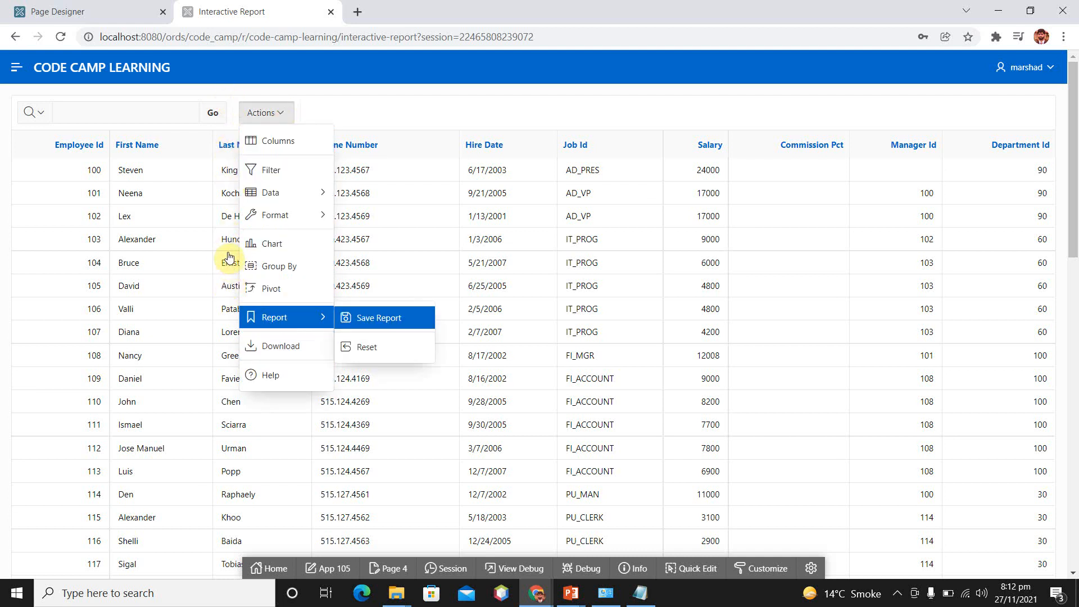
click(371, 316)
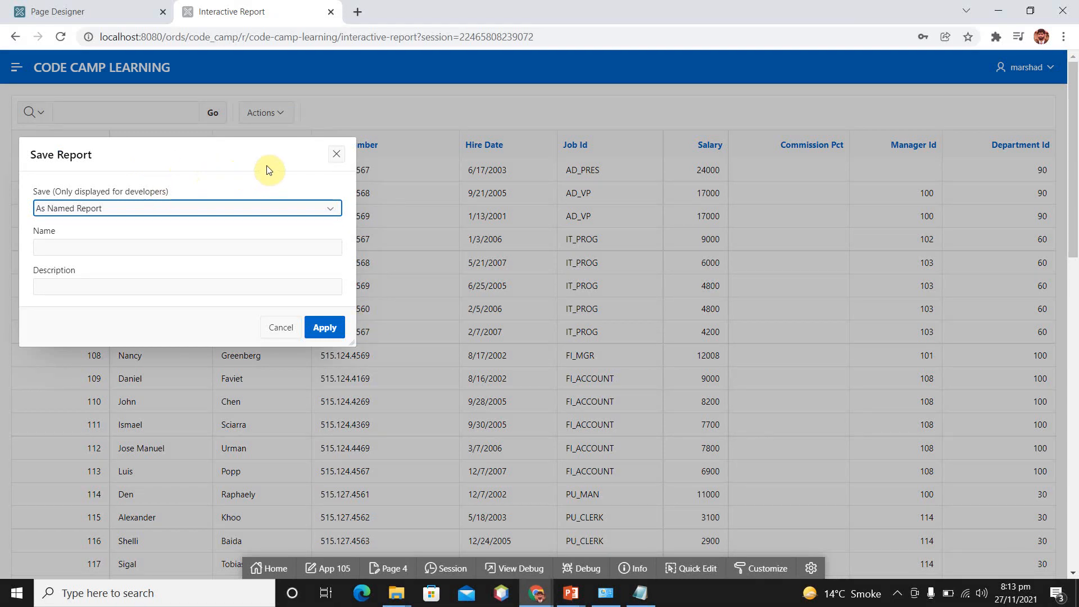
click(332, 209)
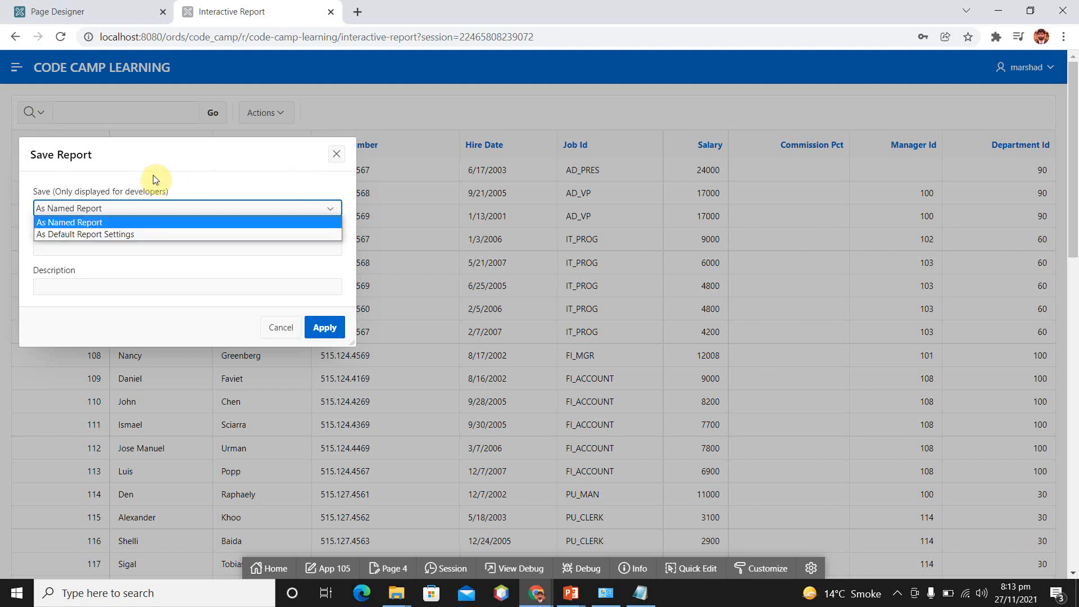
key(Down)
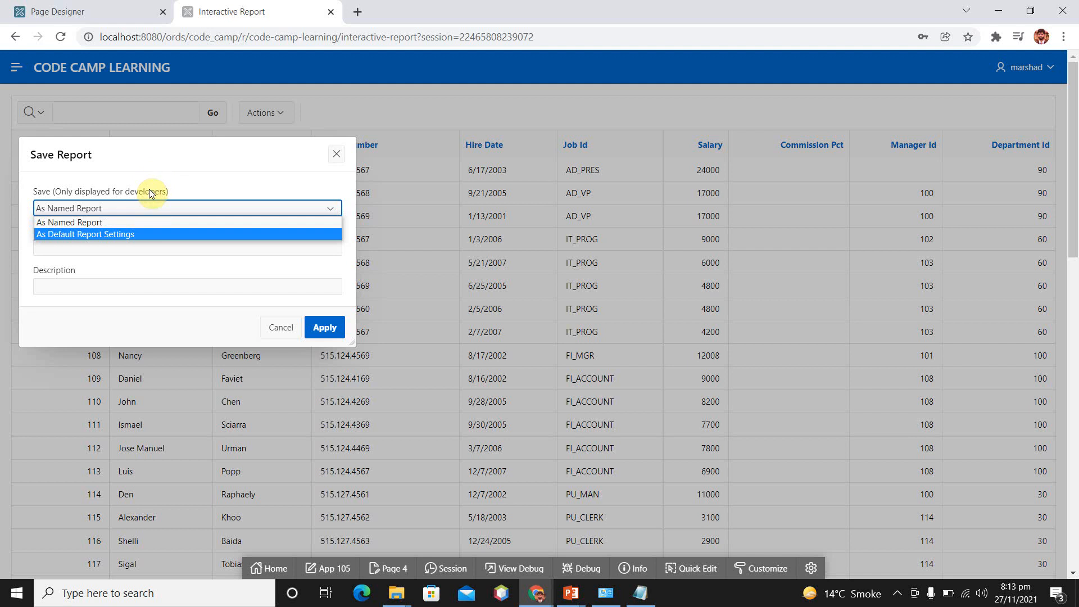
key(Up)
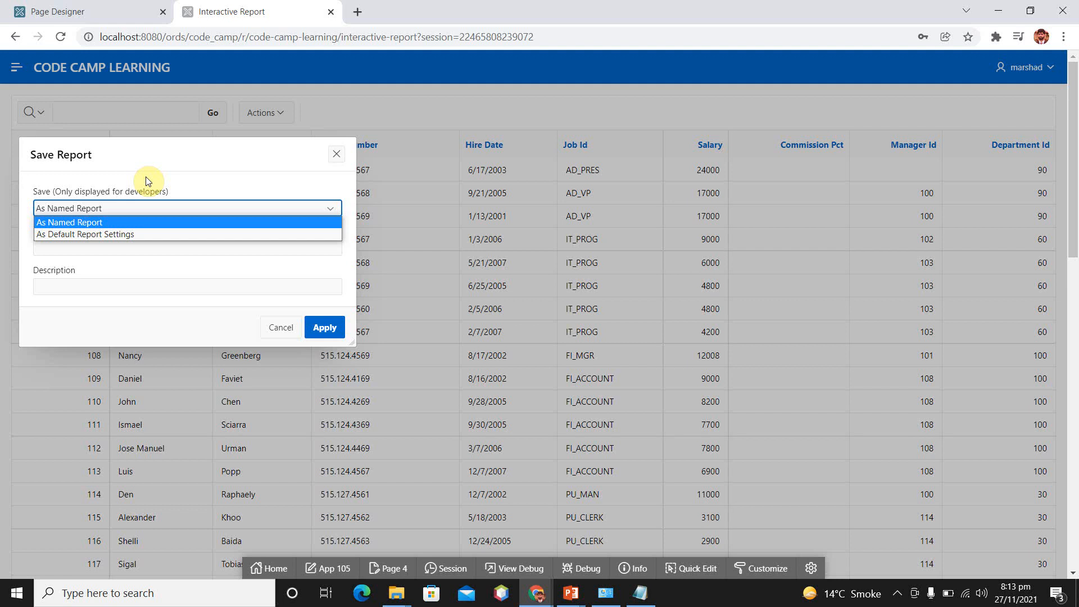
click(183, 222)
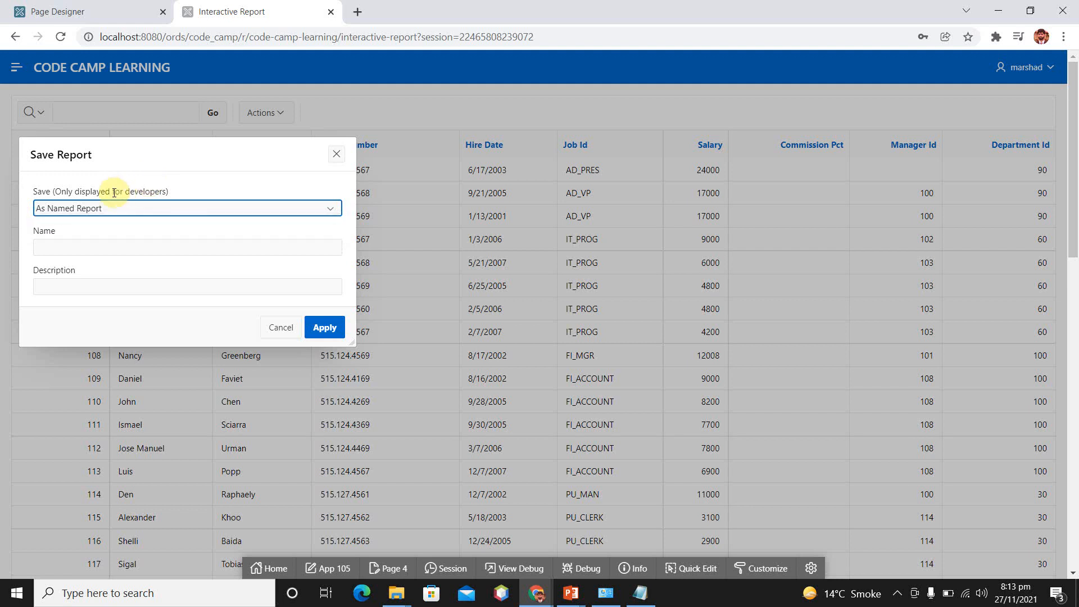
click(135, 250)
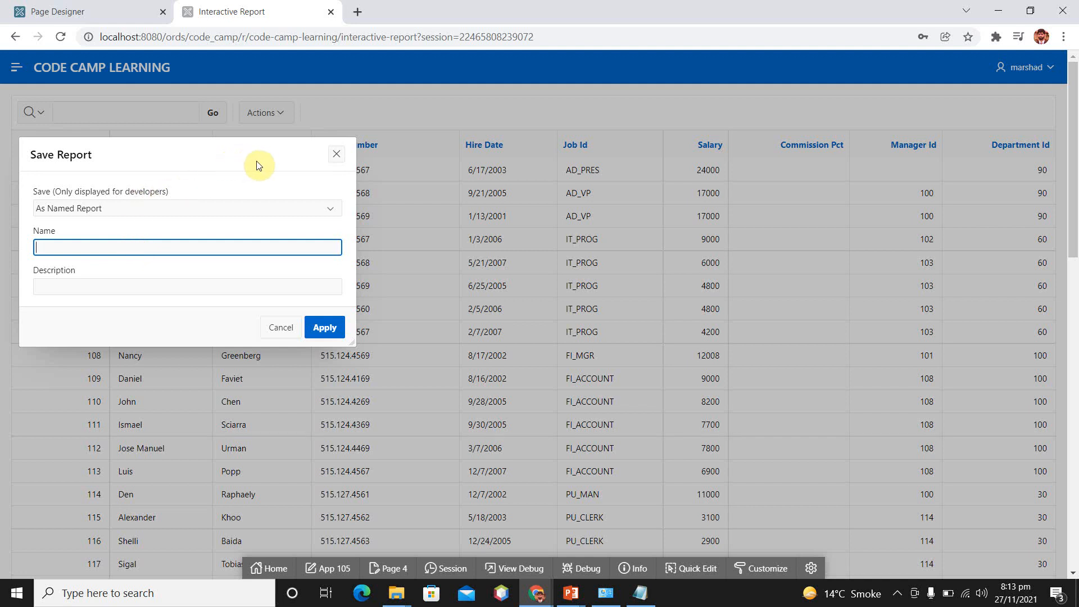
click(331, 209)
key(Down)
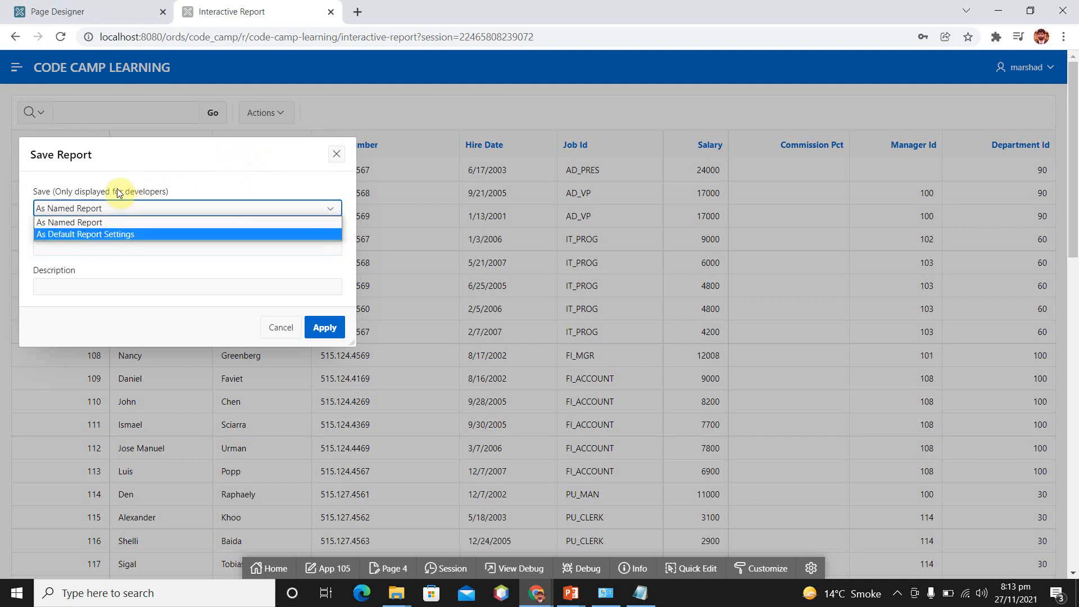
click(146, 234)
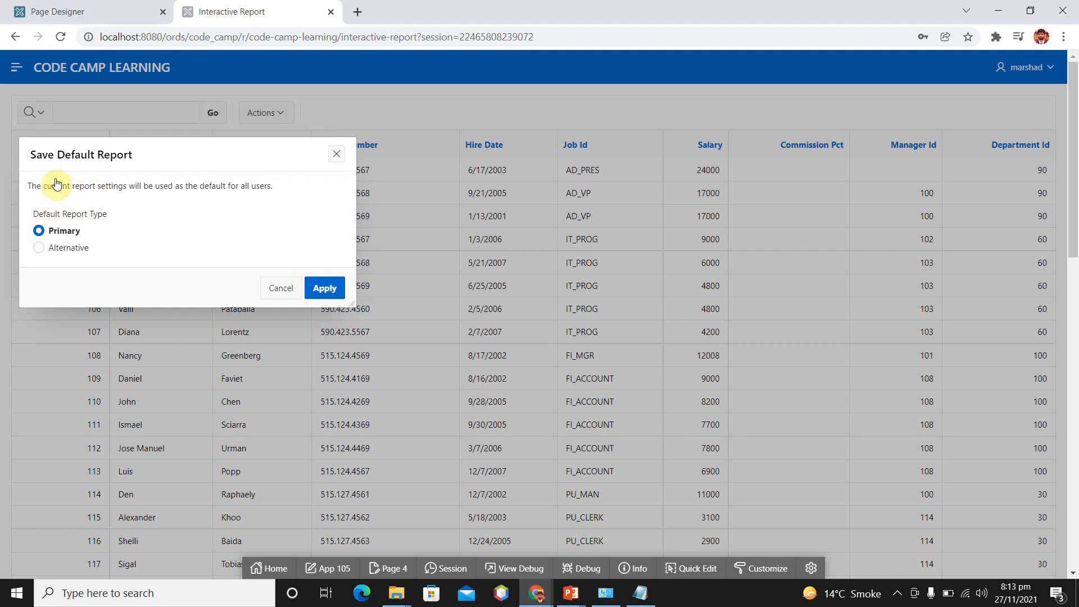
click(324, 288)
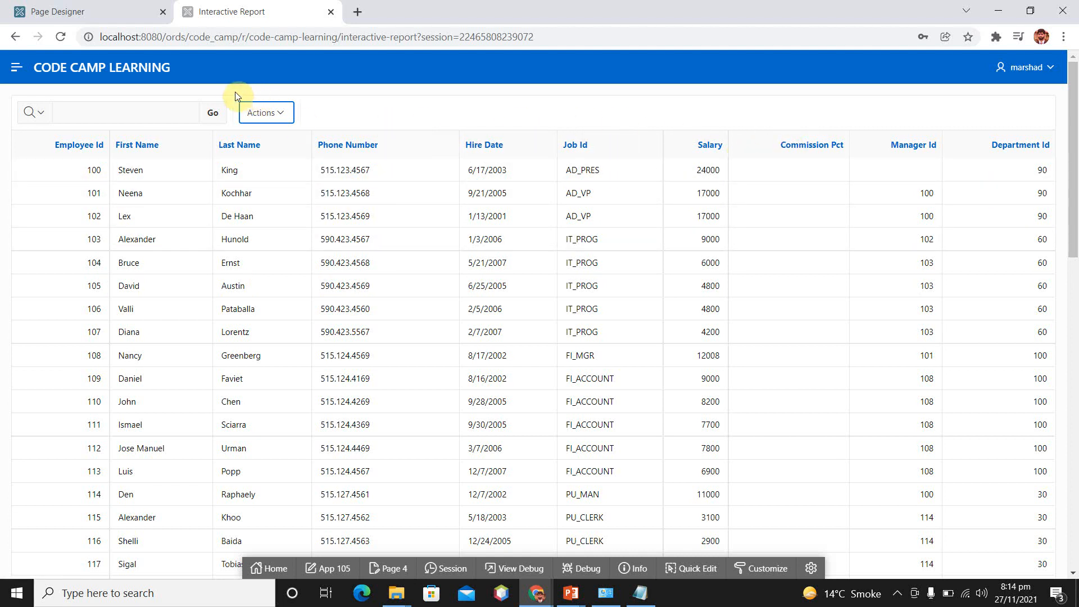
Move Hire Date, Job Id, Salary, Commission Pct, Manager Id and Department Id to the Do Not Display list and apply the column selection
click(281, 114)
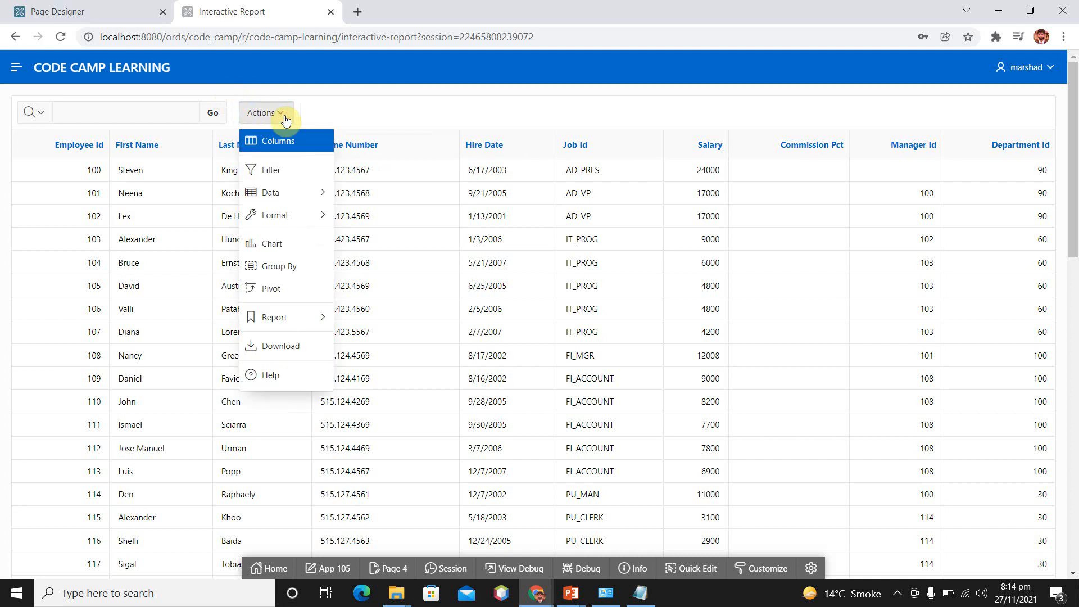
click(284, 142)
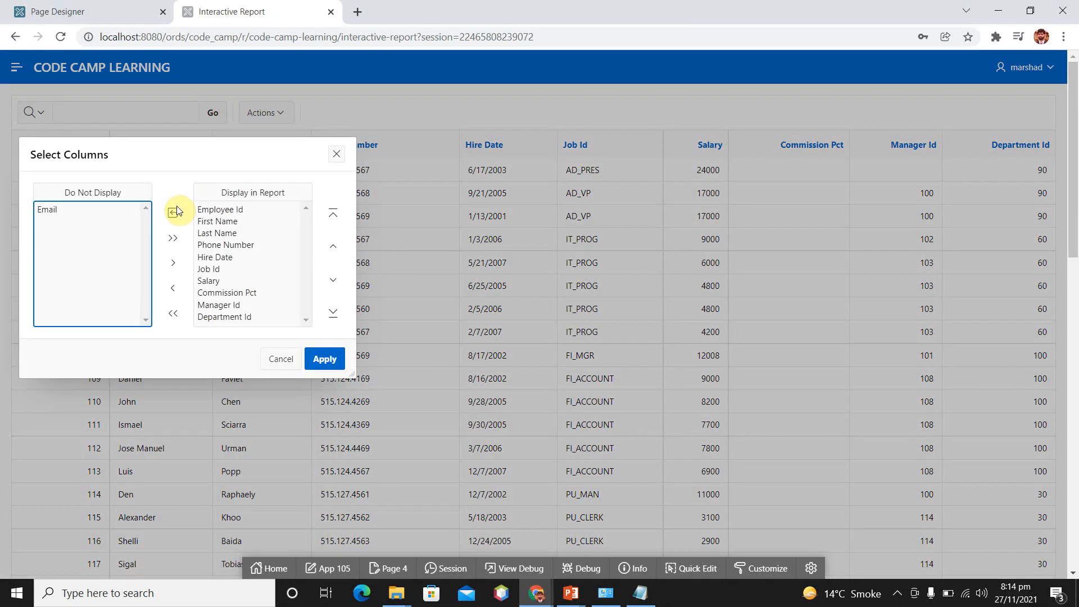
click(222, 259)
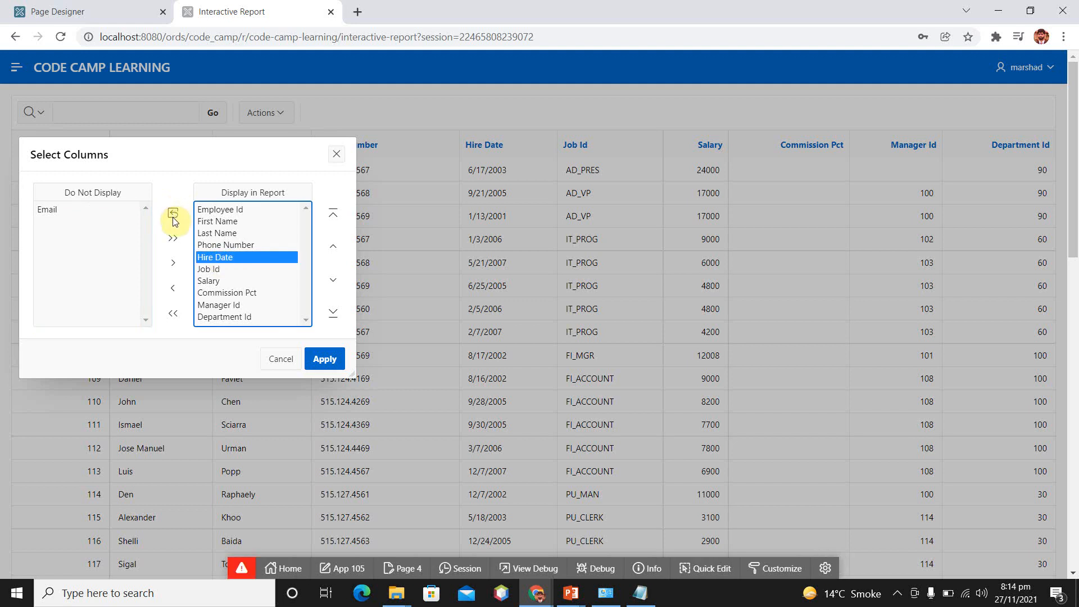
shift+click(217, 270)
shift+click(209, 280)
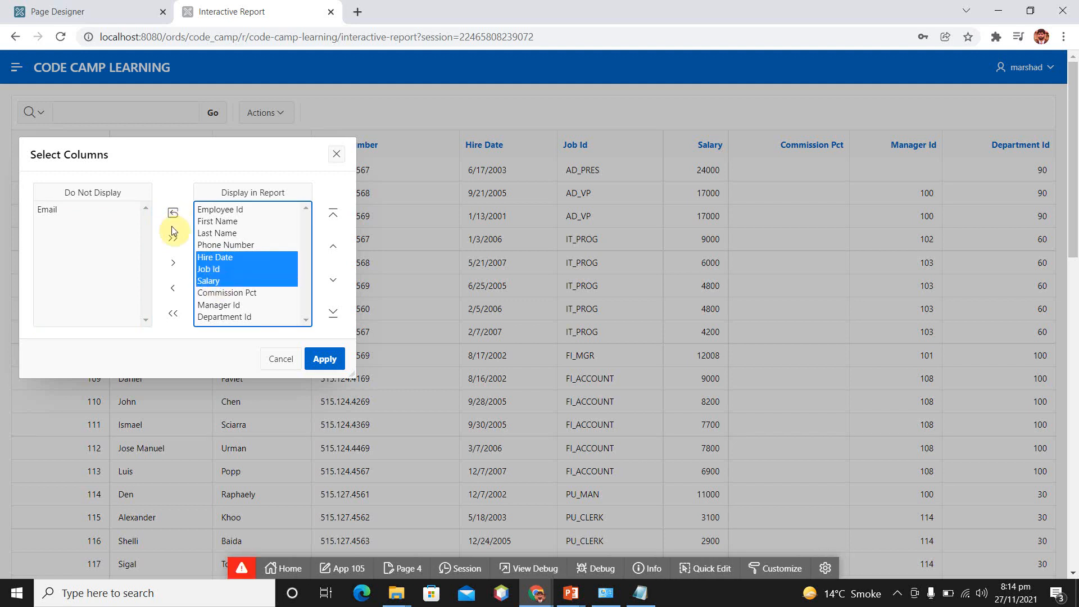
shift+click(224, 292)
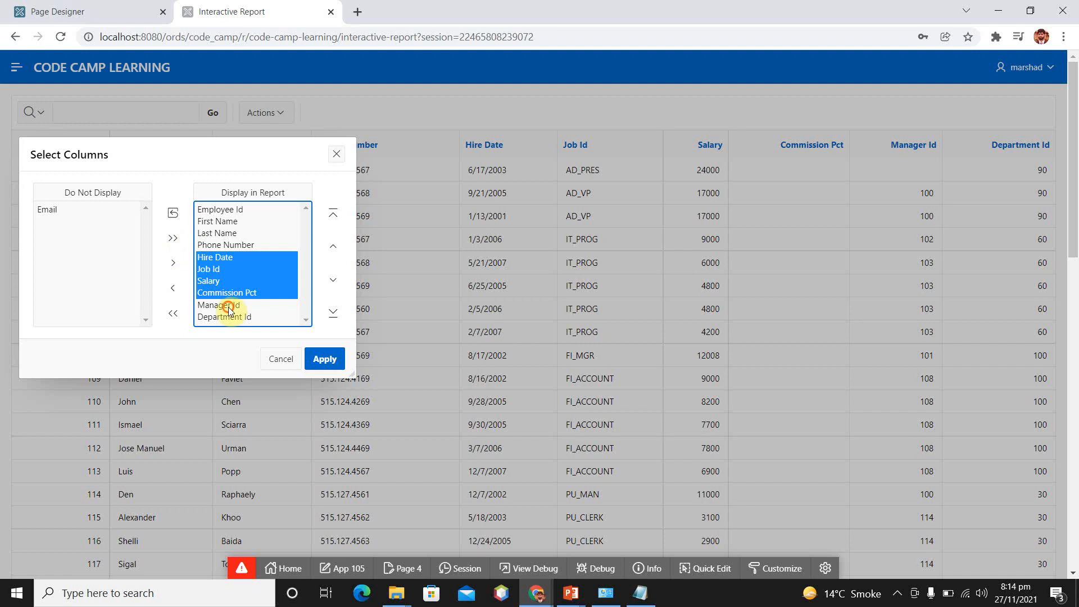
shift+click(225, 305)
shift+click(230, 317)
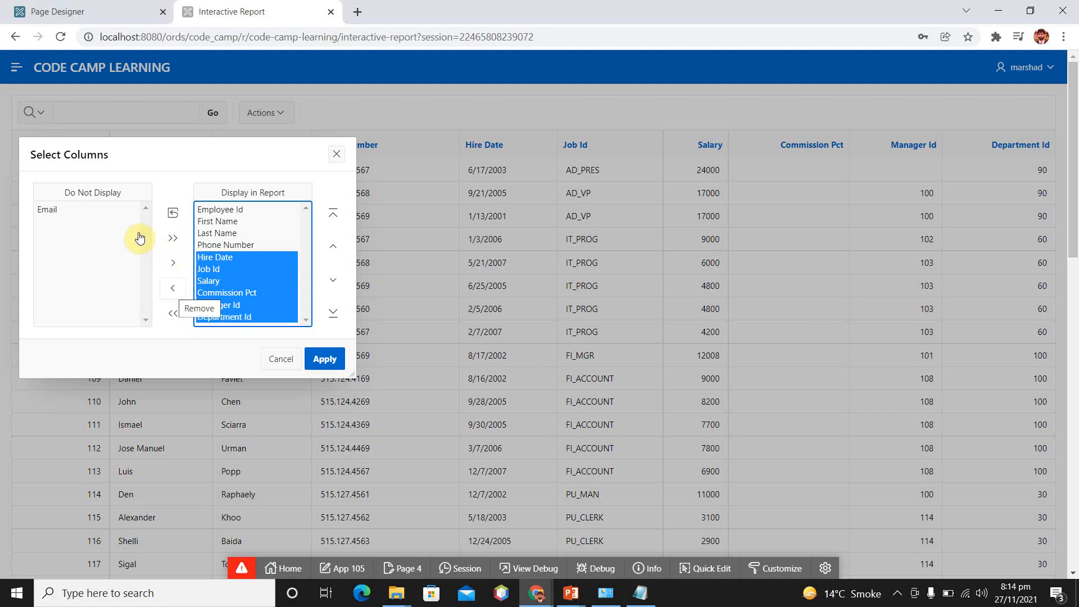
click(173, 288)
click(340, 353)
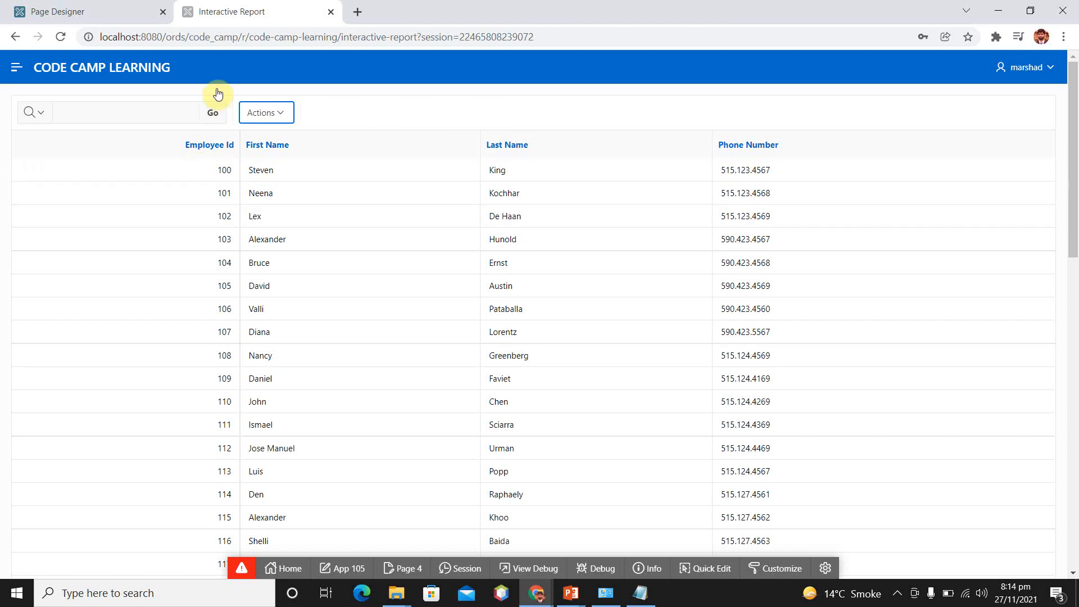
Save the current report layout as a named report called "End user Report"
click(284, 112)
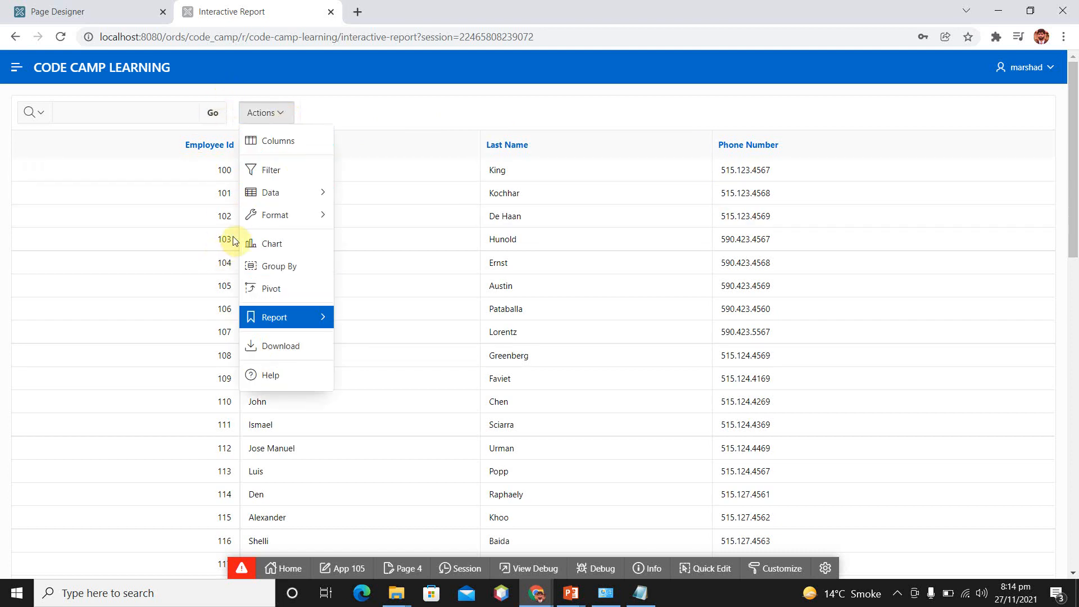
key(Up)
key(Down)
key(Right)
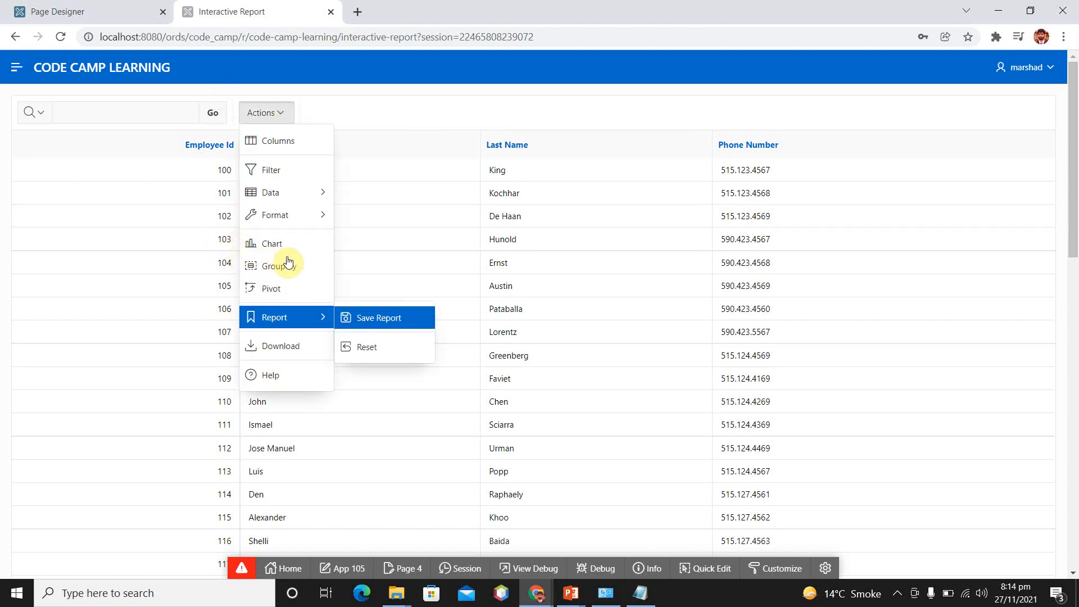
click(379, 317)
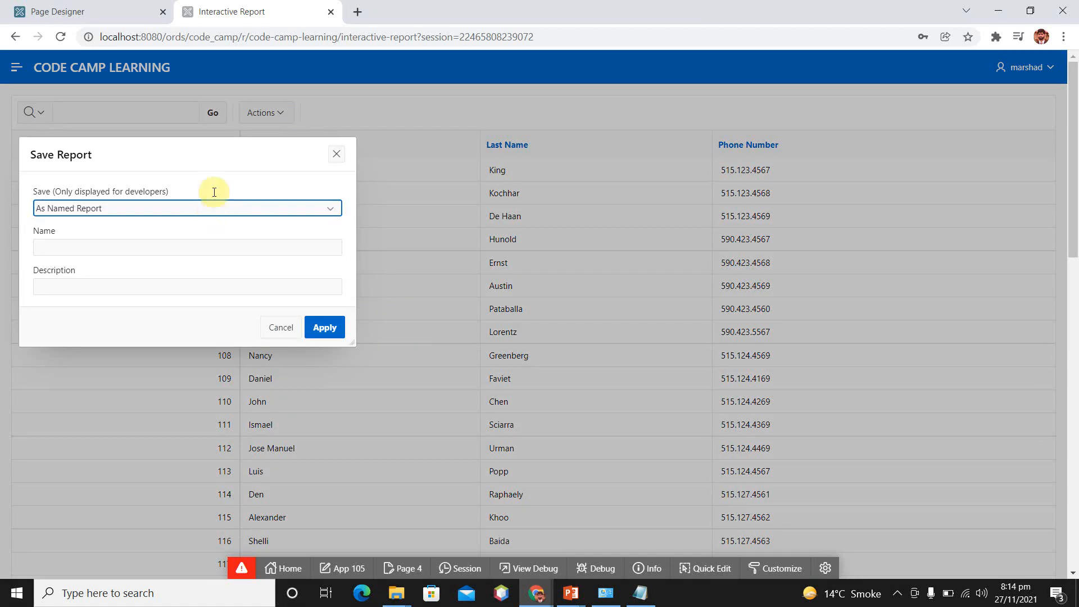
click(331, 209)
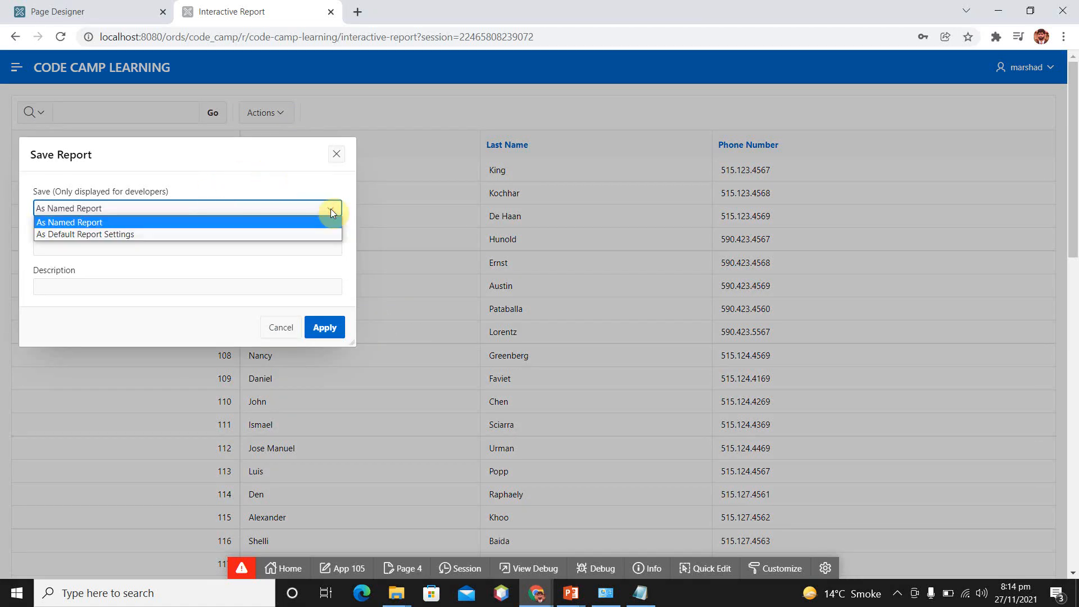
click(183, 224)
click(89, 246)
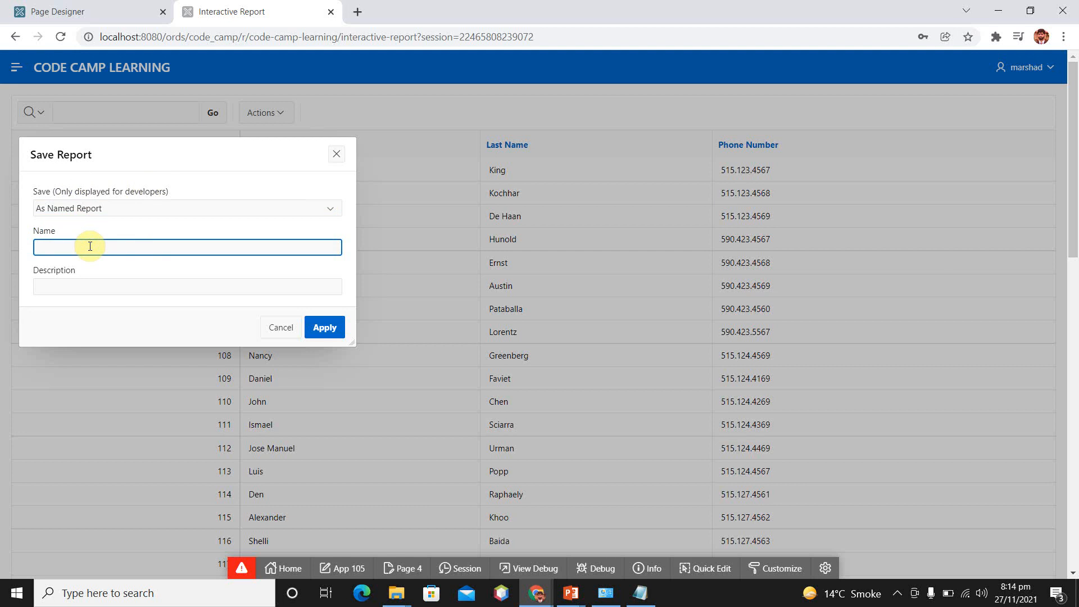
text(End user Re)
click(326, 329)
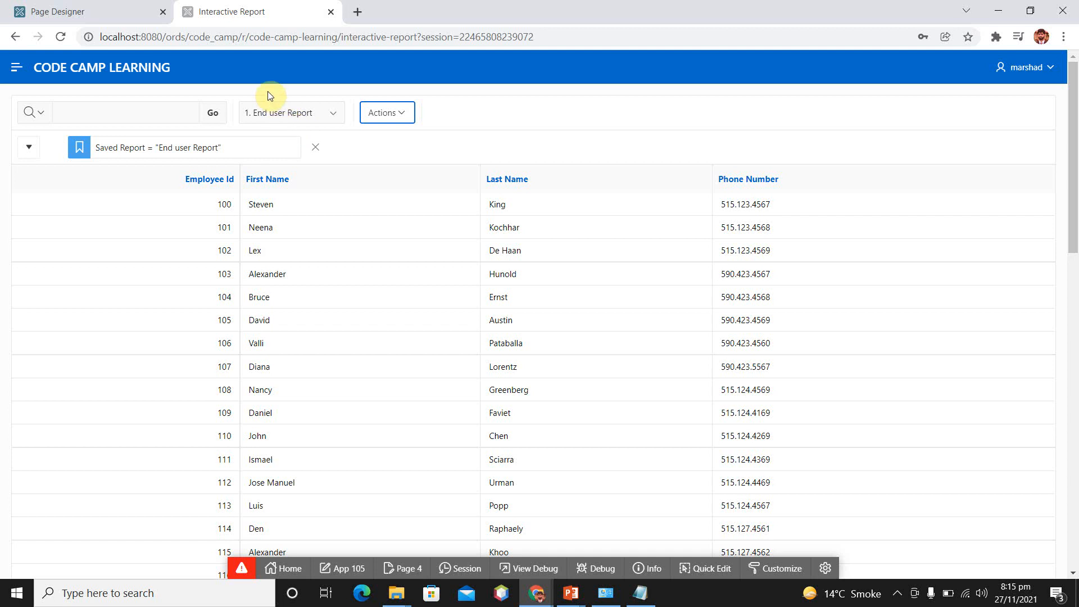
Examine the Default and Private entries in the list of saved reports without changing the selected report
click(335, 116)
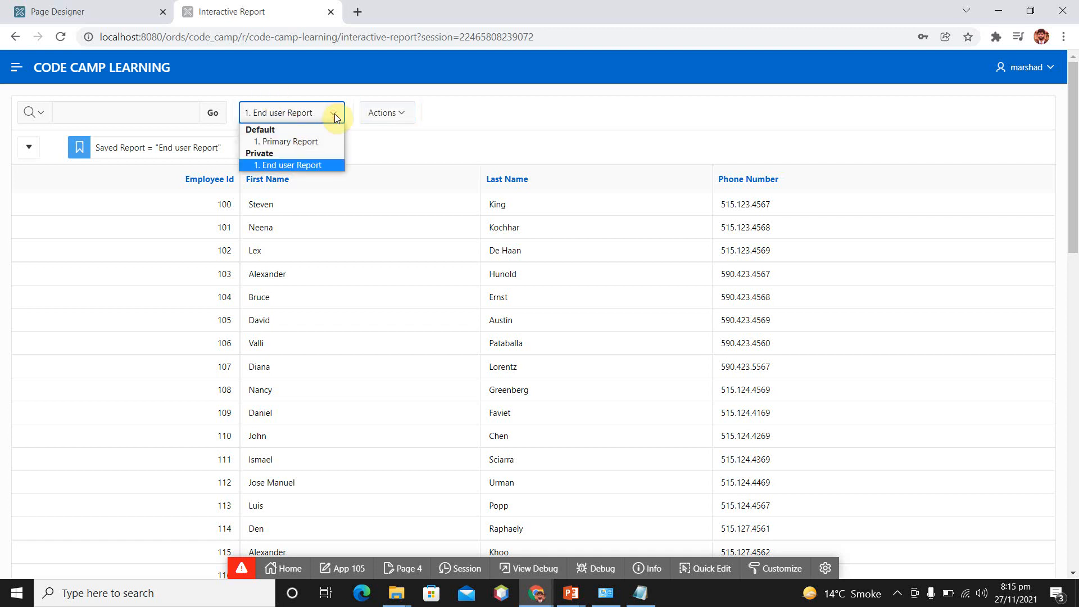
key(Up)
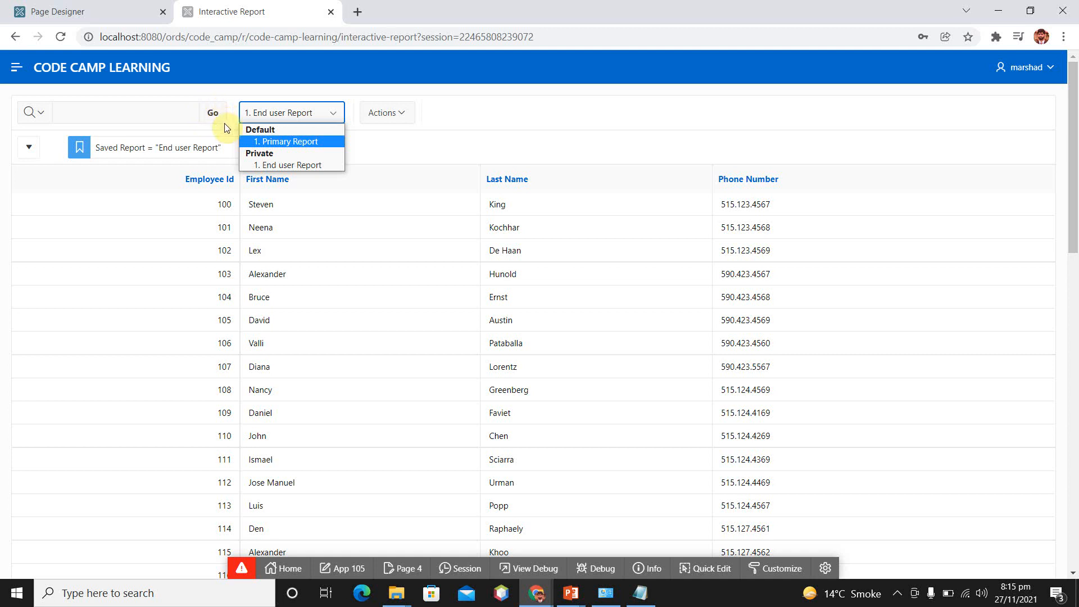
key(Down)
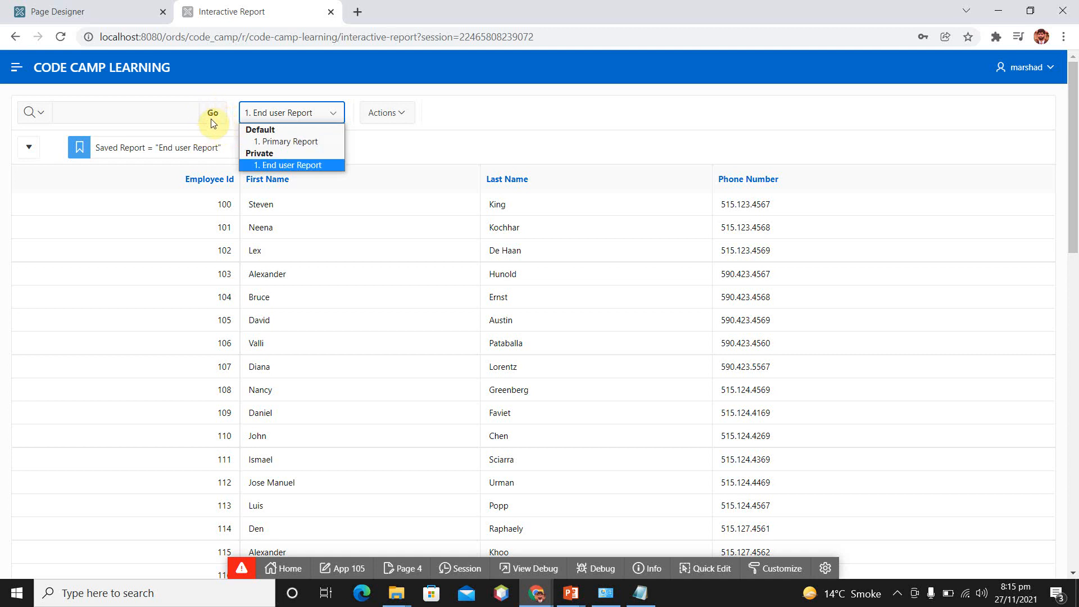
key(Up)
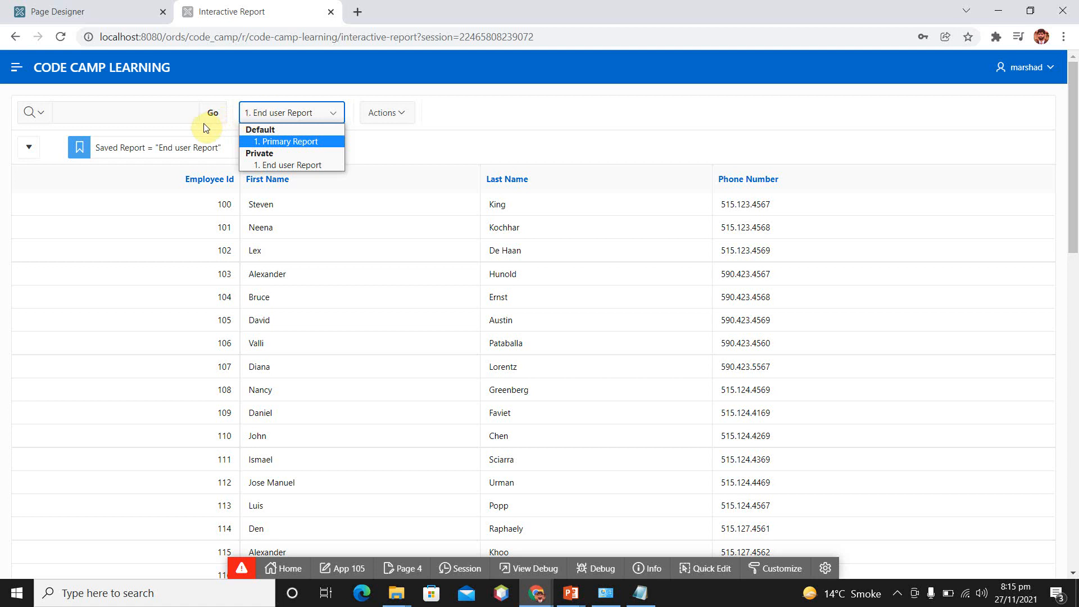
key(Down)
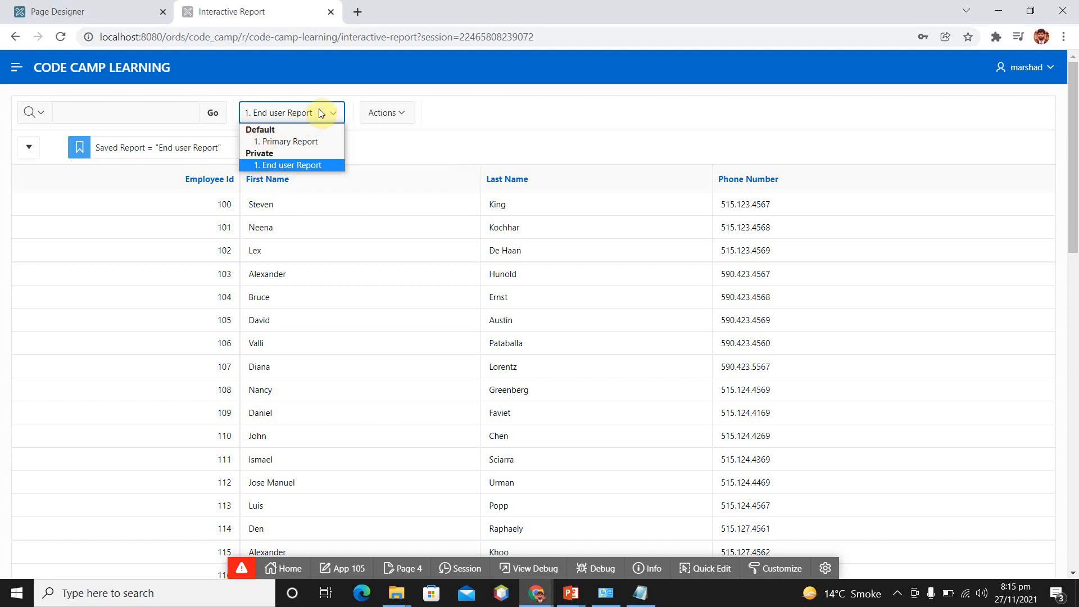
click(399, 138)
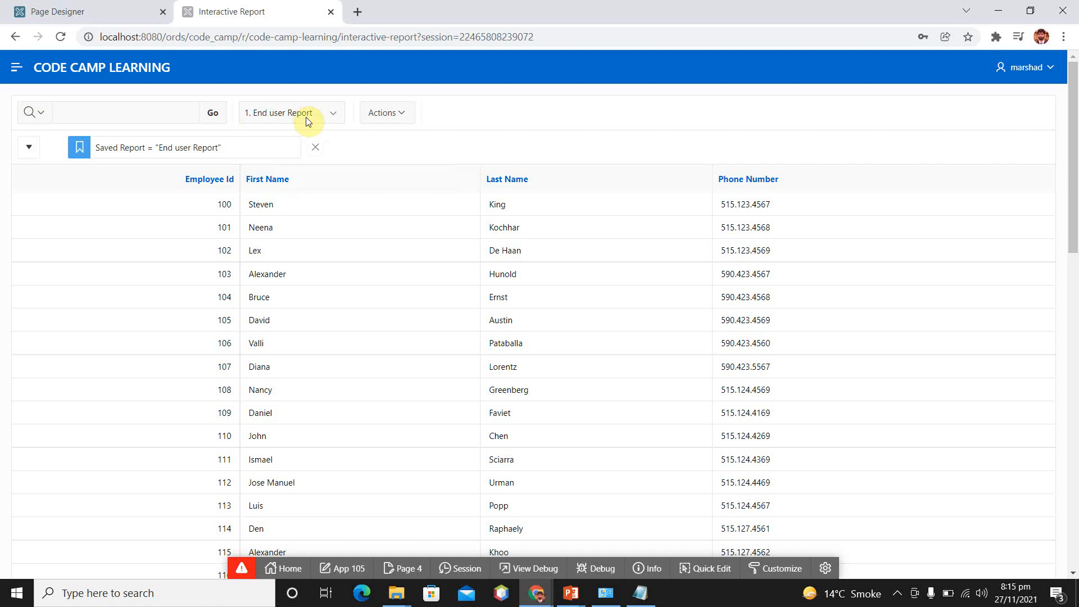
Switch the displayed report to Primary Report, then to End user Report, and back to Primary Report to compare them
click(331, 113)
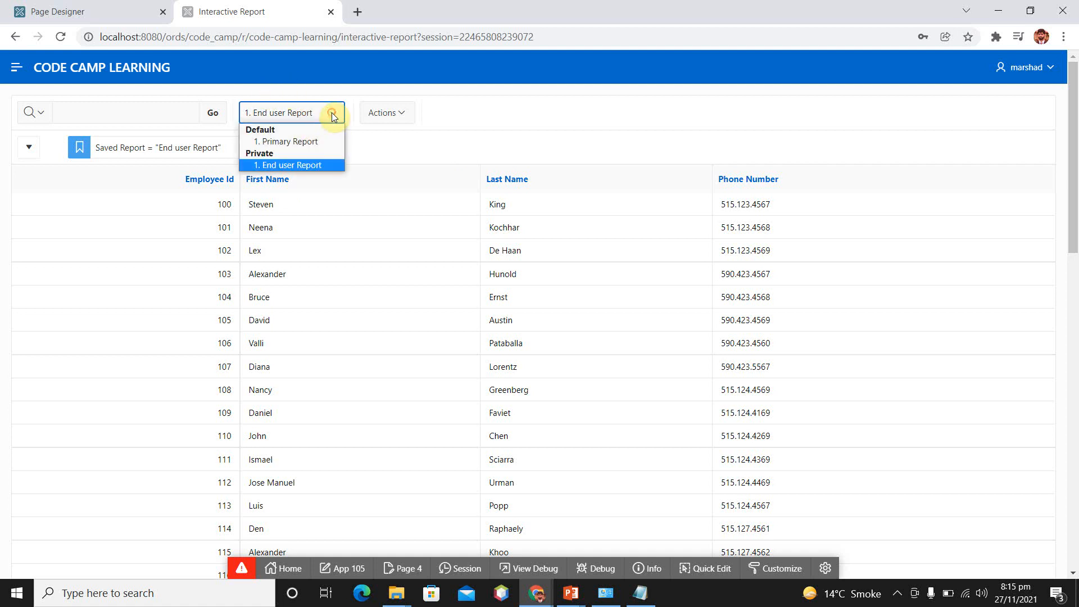
key(Up)
click(285, 142)
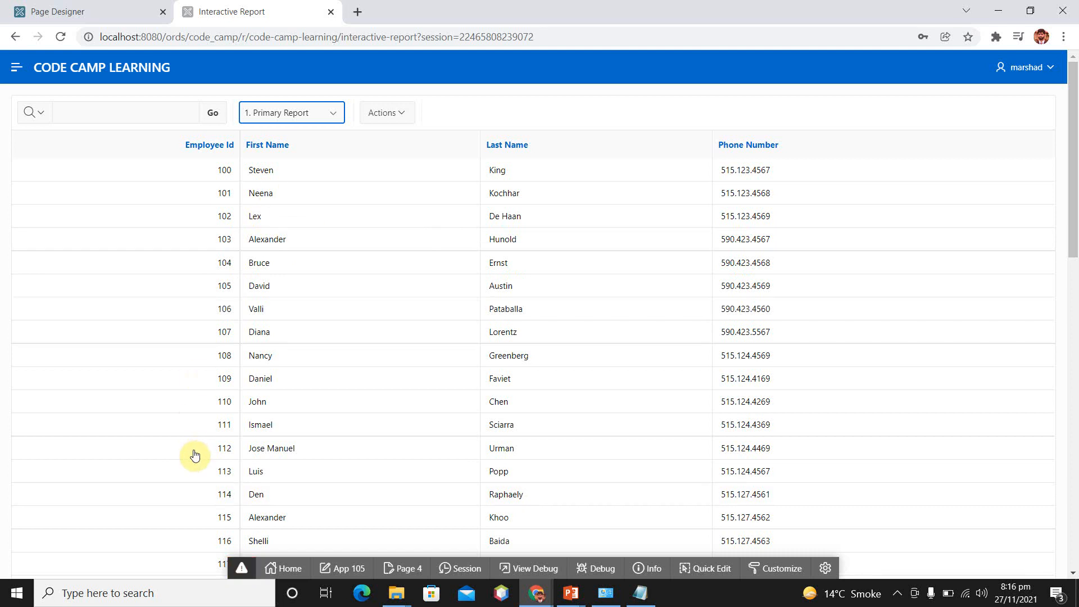
click(335, 113)
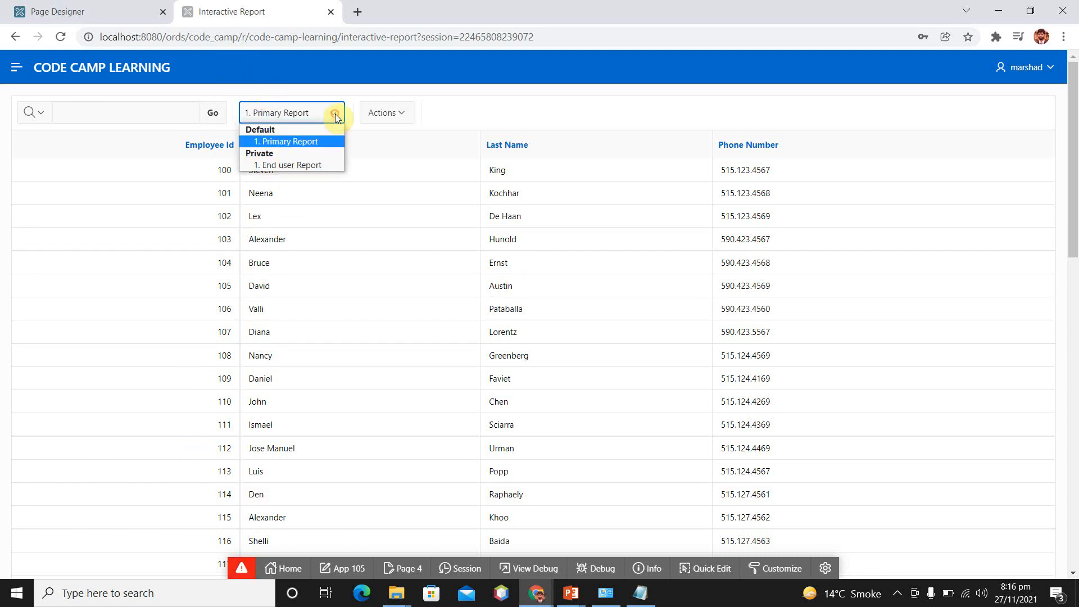
click(295, 167)
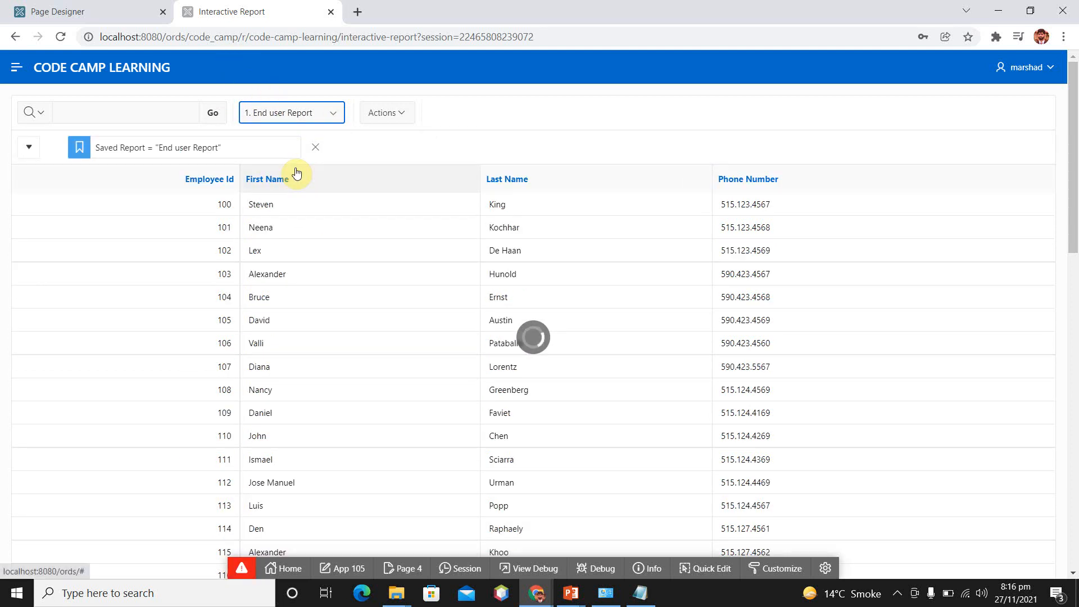
click(262, 108)
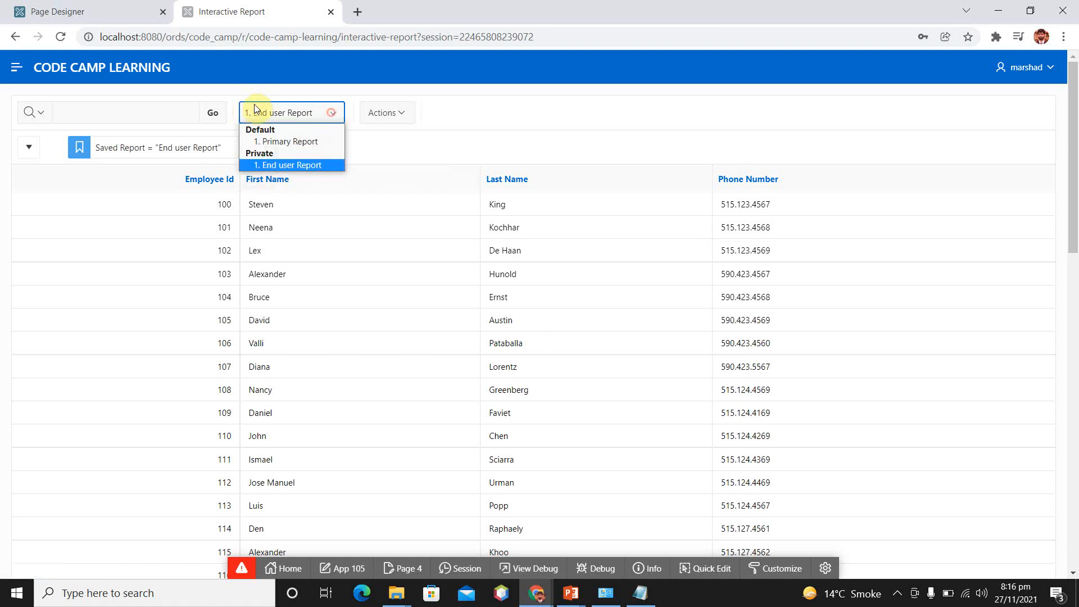
click(271, 140)
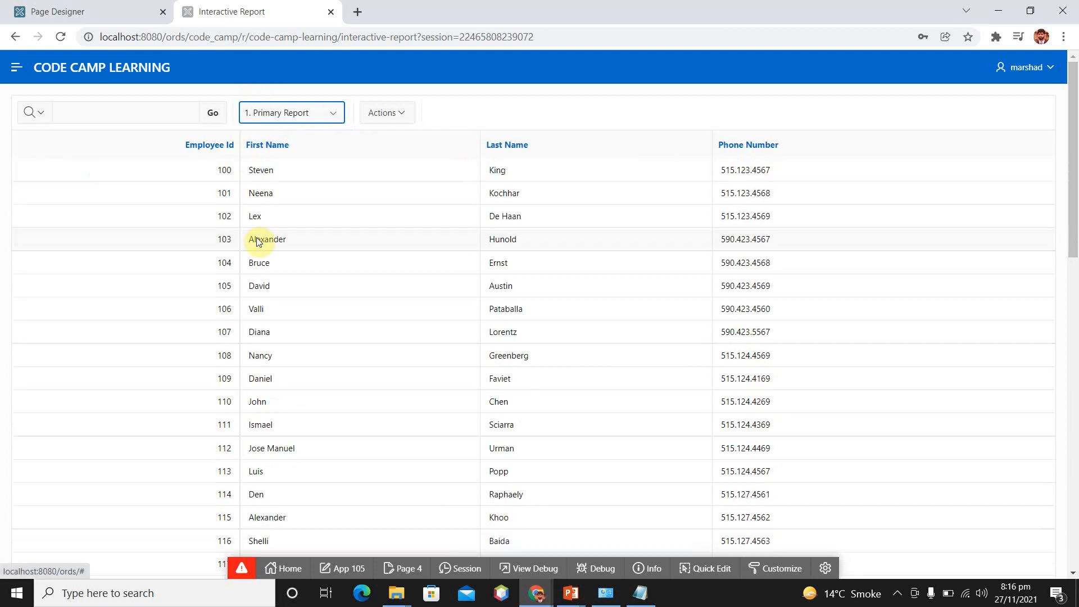
Read and dismiss the page's error notice, and reload the report page
click(244, 569)
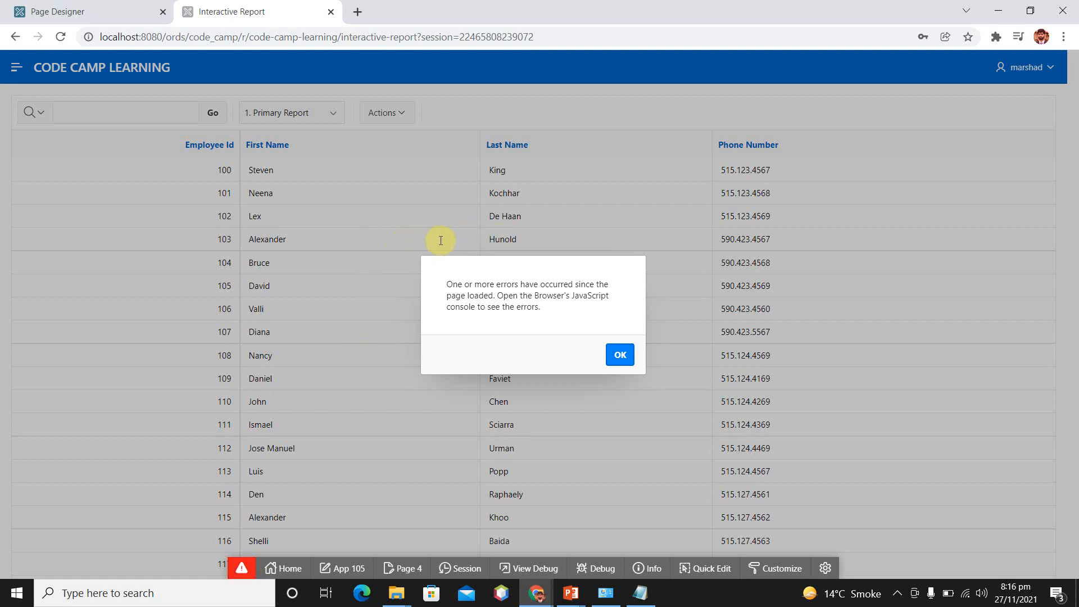
click(620, 356)
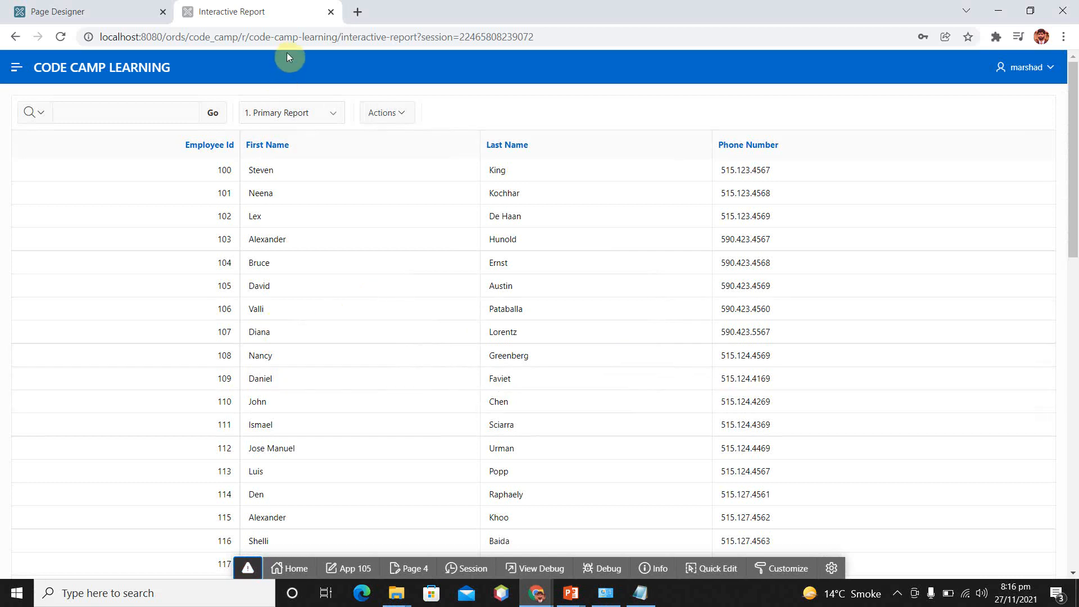
click(387, 37)
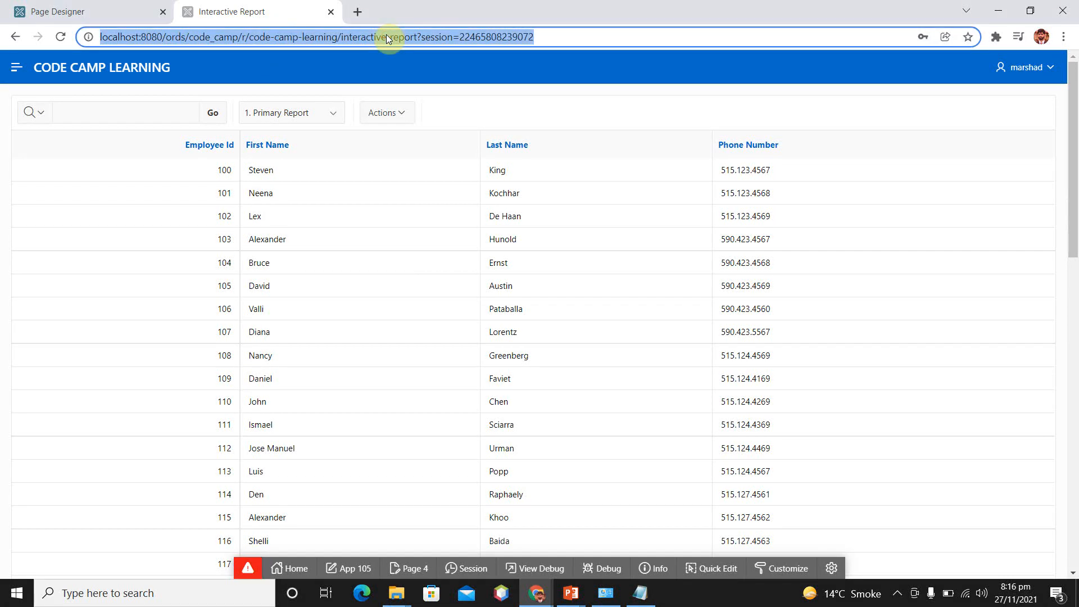
key(Return)
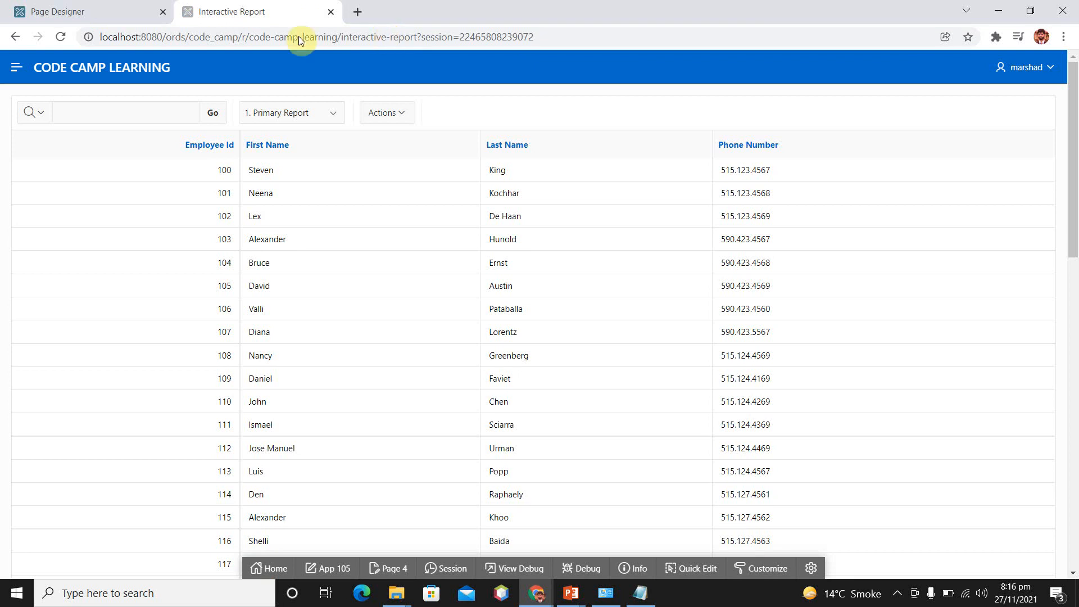
Rerun the Interactive Report page from Page Designer, and switch to End user Report and back to Primary Report
click(332, 11)
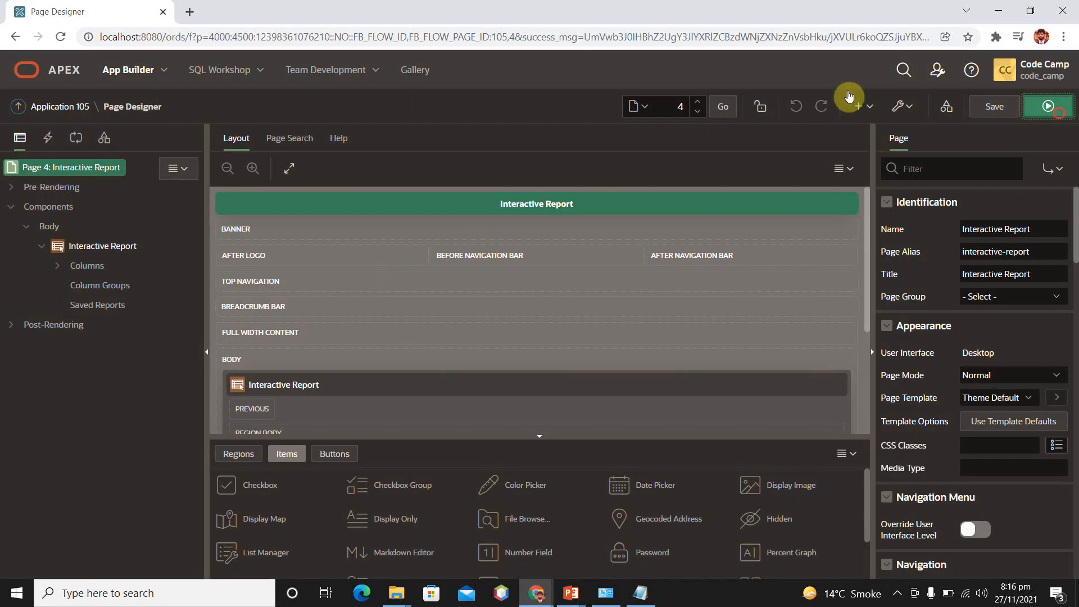
click(1050, 108)
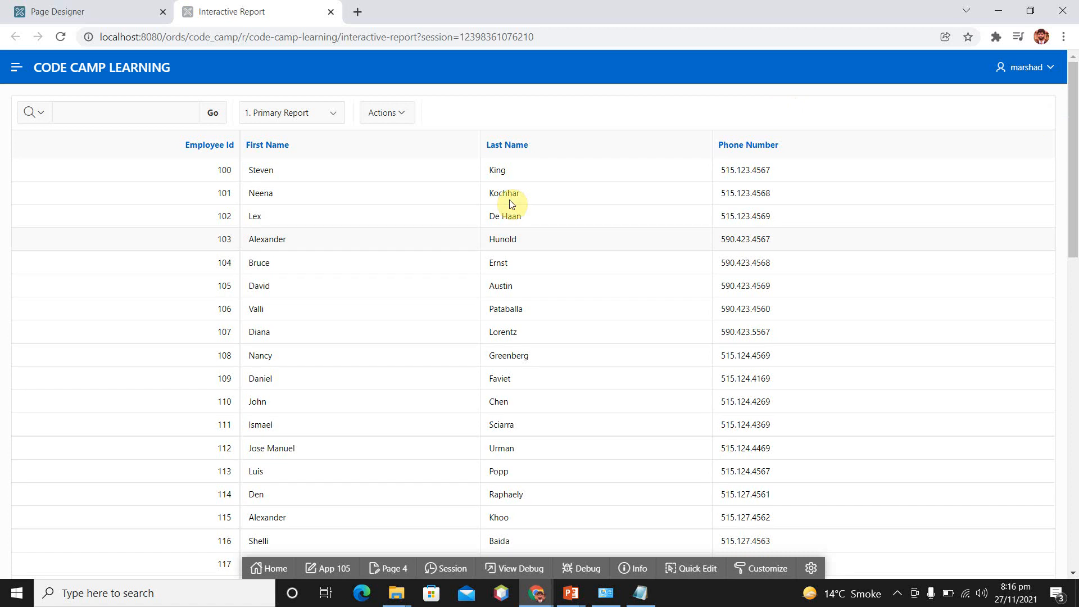
click(331, 120)
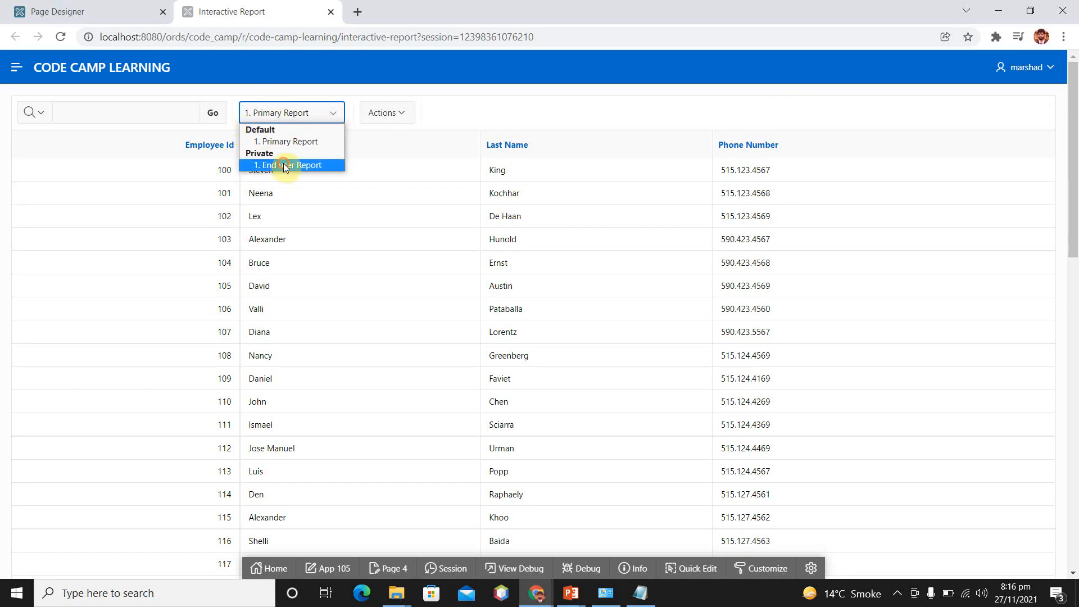
click(284, 164)
click(332, 113)
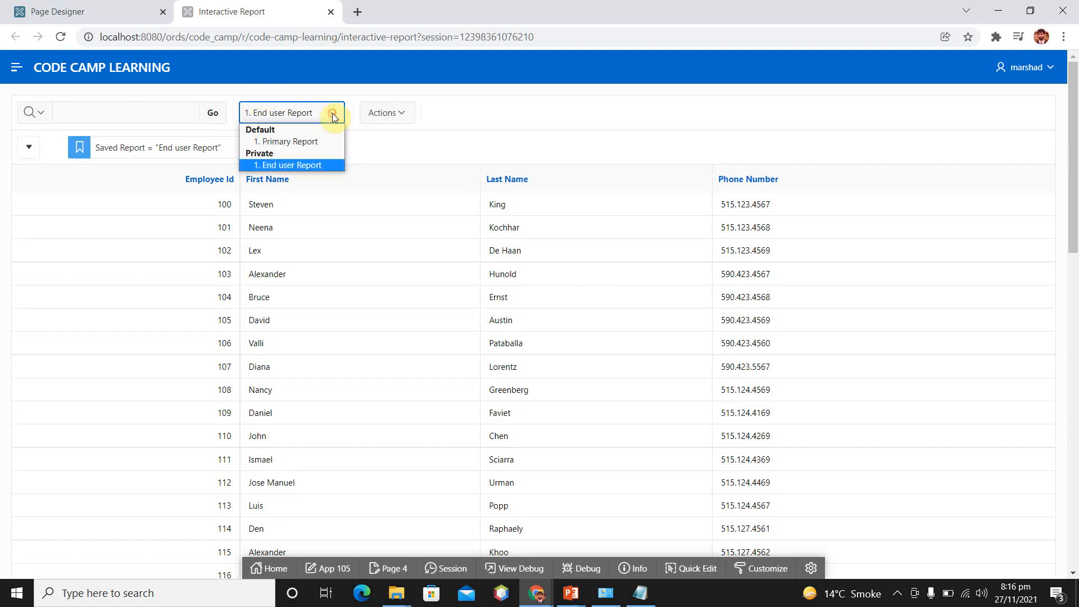
click(302, 141)
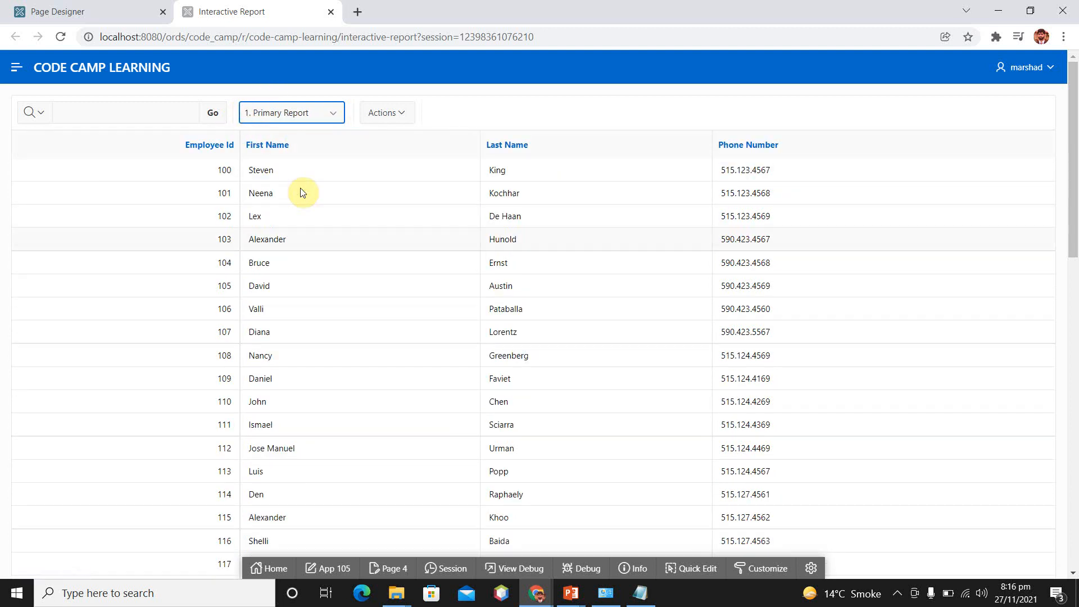
click(332, 112)
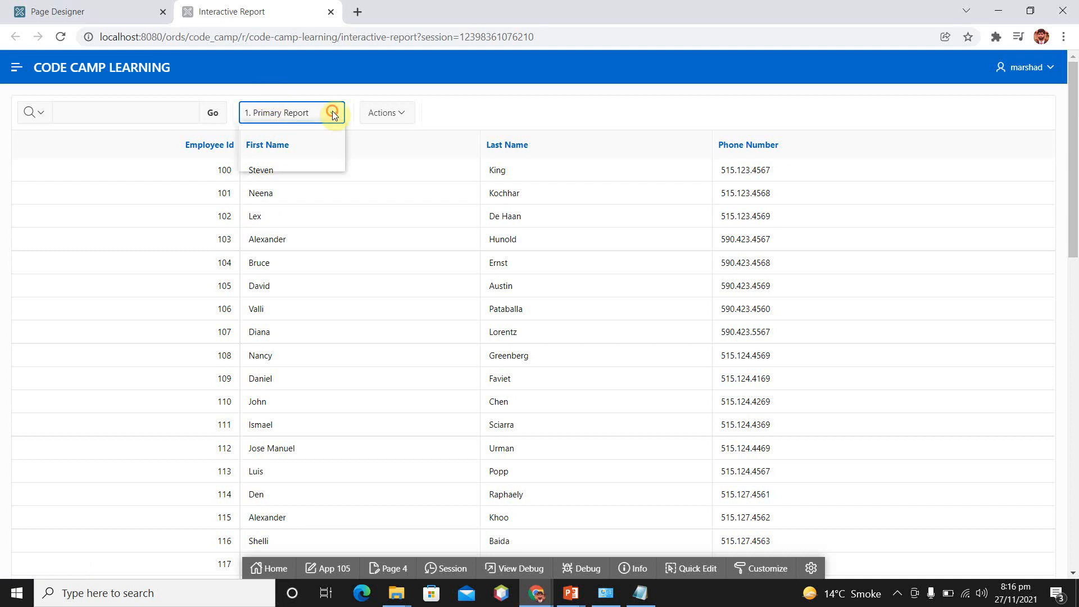
Display all remaining employee columns in the Primary Report, from Commission Pct through Salary, and apply the selection
click(403, 113)
click(402, 140)
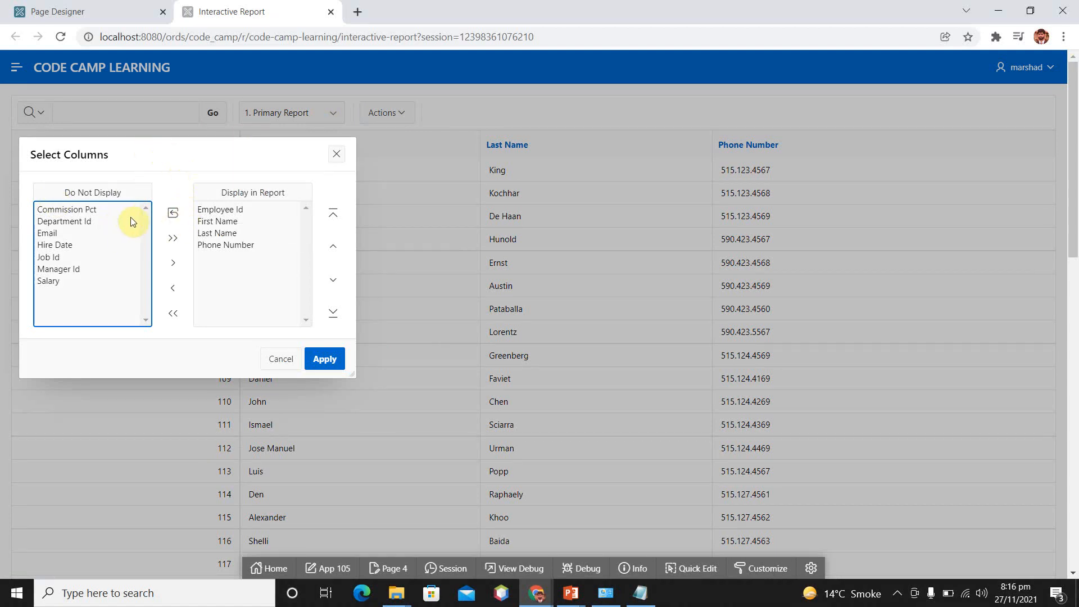
click(174, 238)
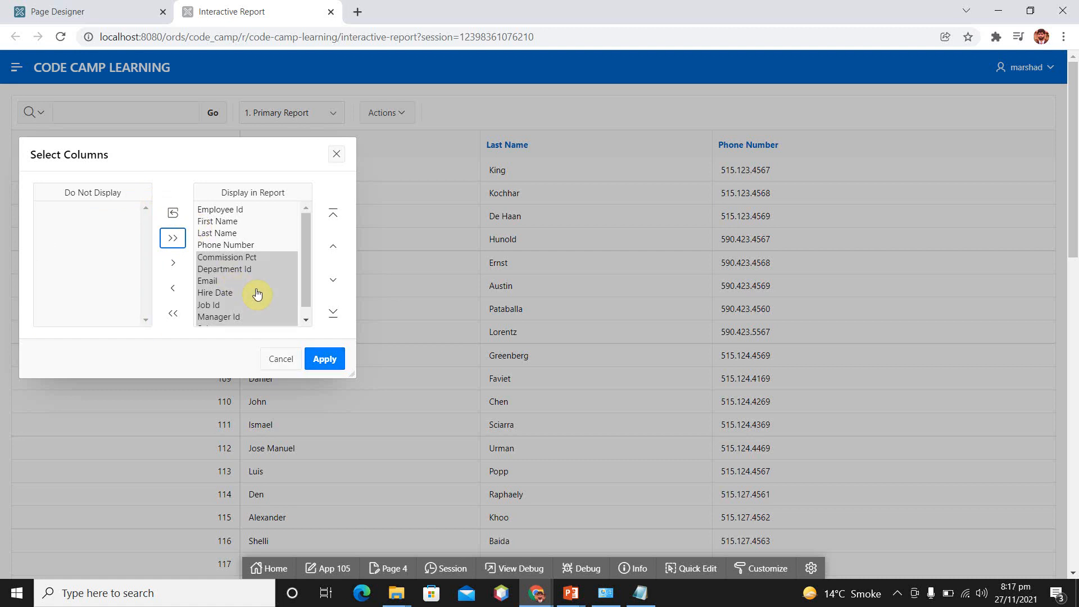
click(321, 359)
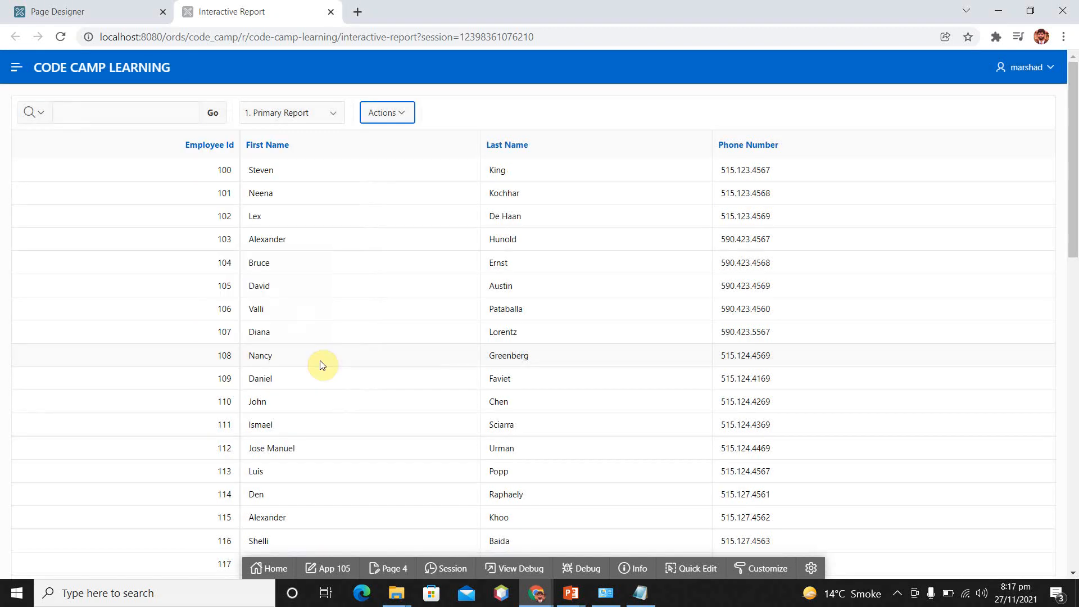
Save the current report layout as the default report settings, using the Primary option
click(405, 113)
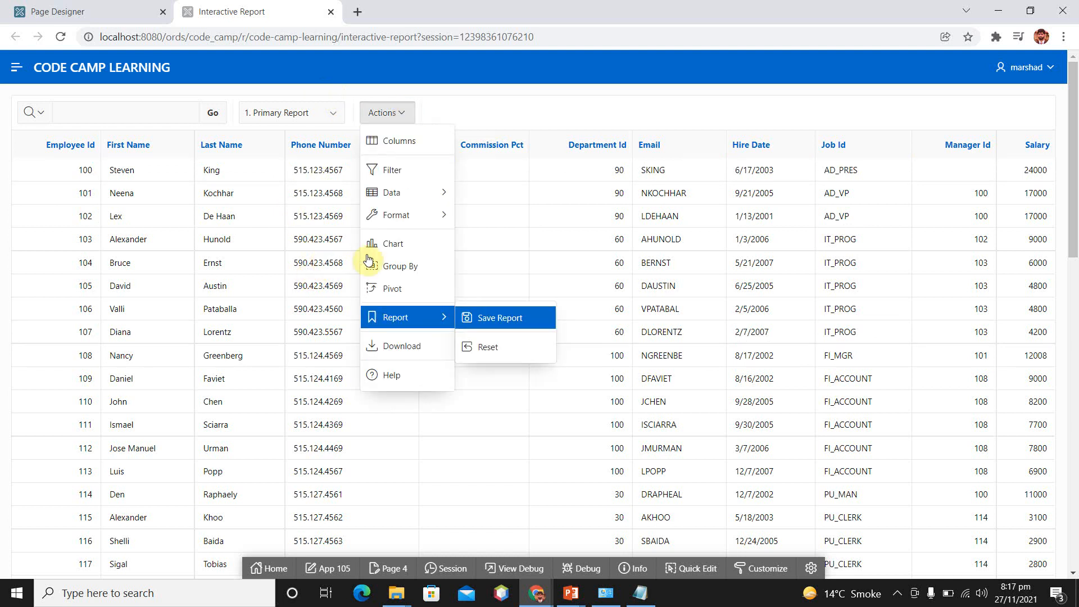
click(492, 321)
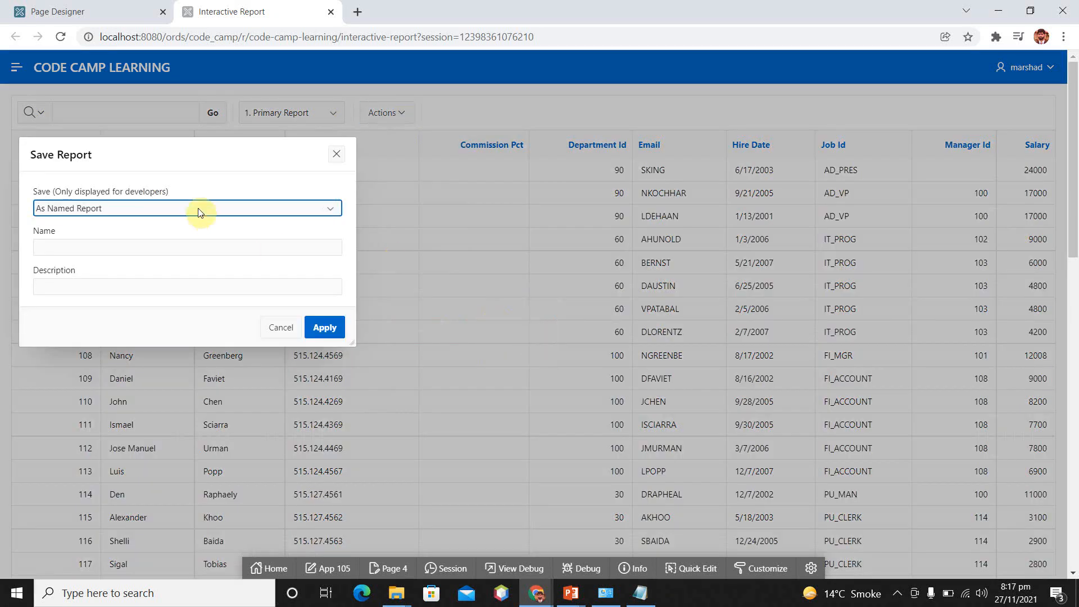
click(152, 208)
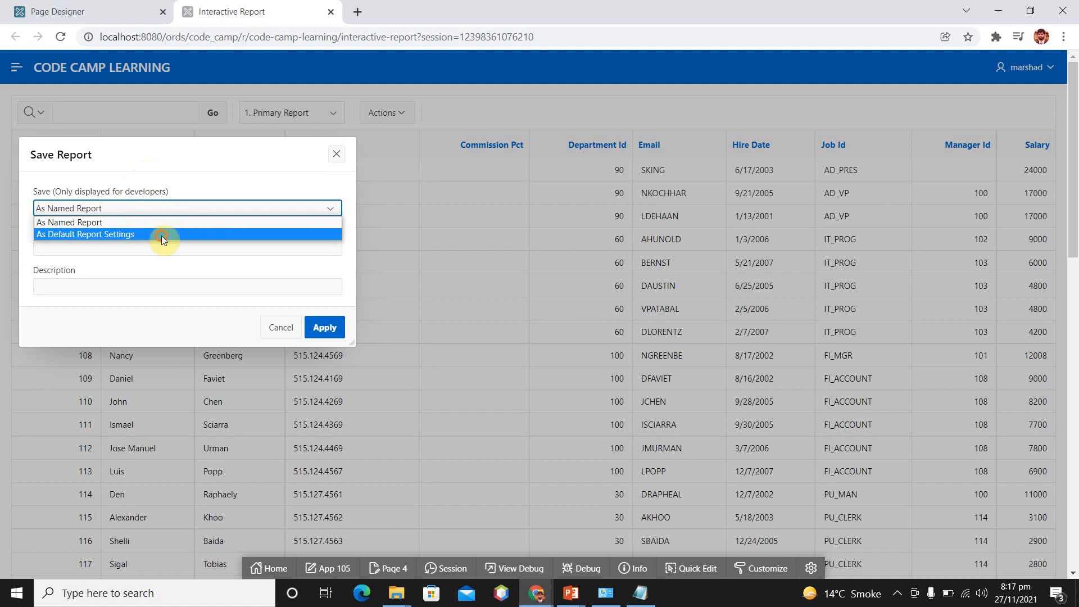
click(144, 233)
click(329, 291)
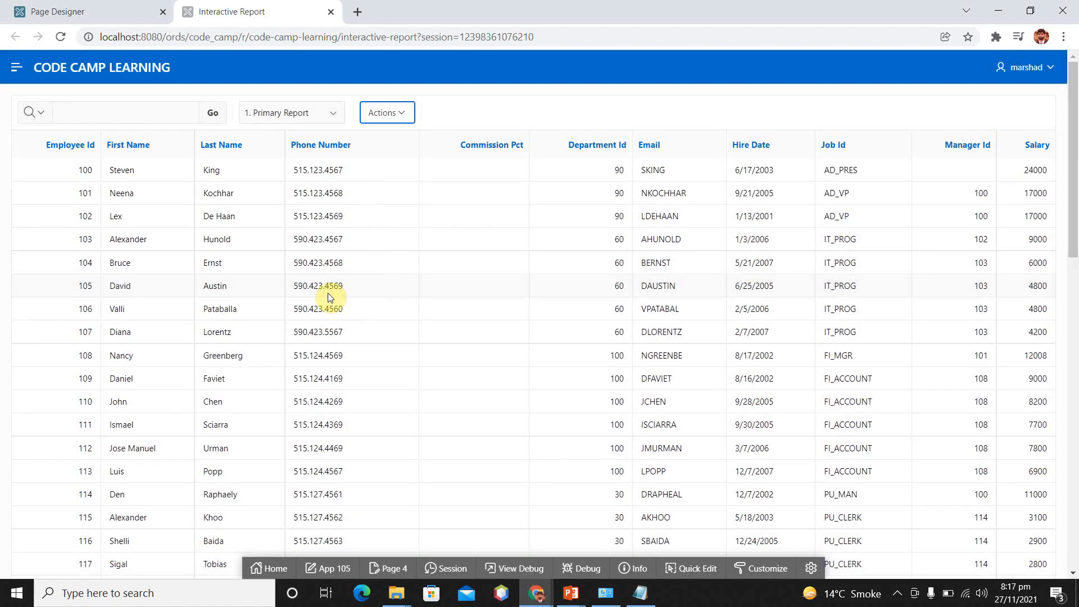
Switch to End user Report and back to Primary Report to compare their displayed columns
click(333, 112)
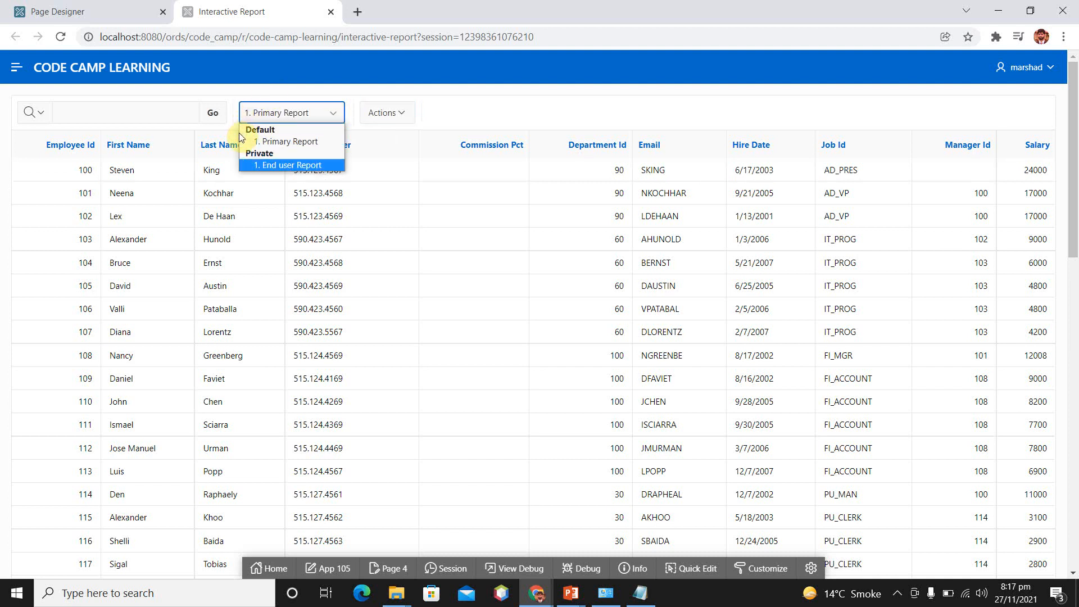
click(295, 164)
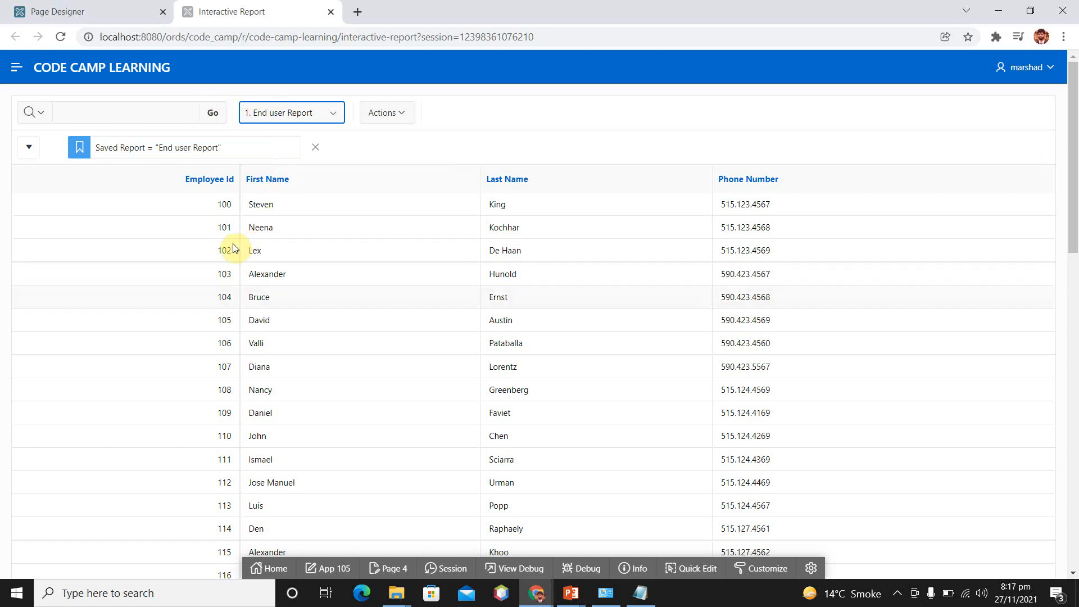
click(242, 116)
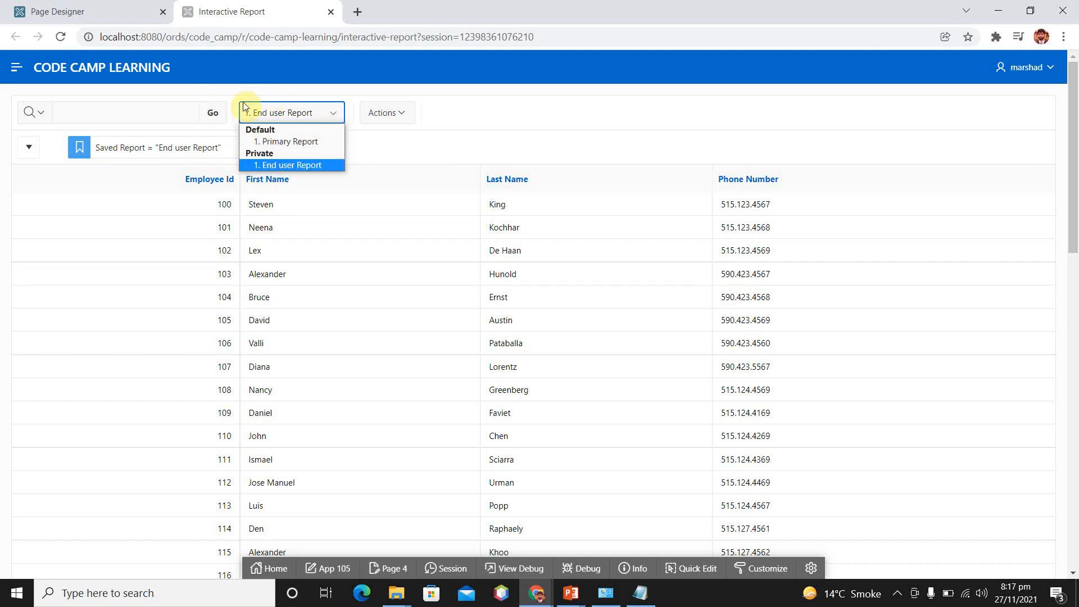
click(297, 142)
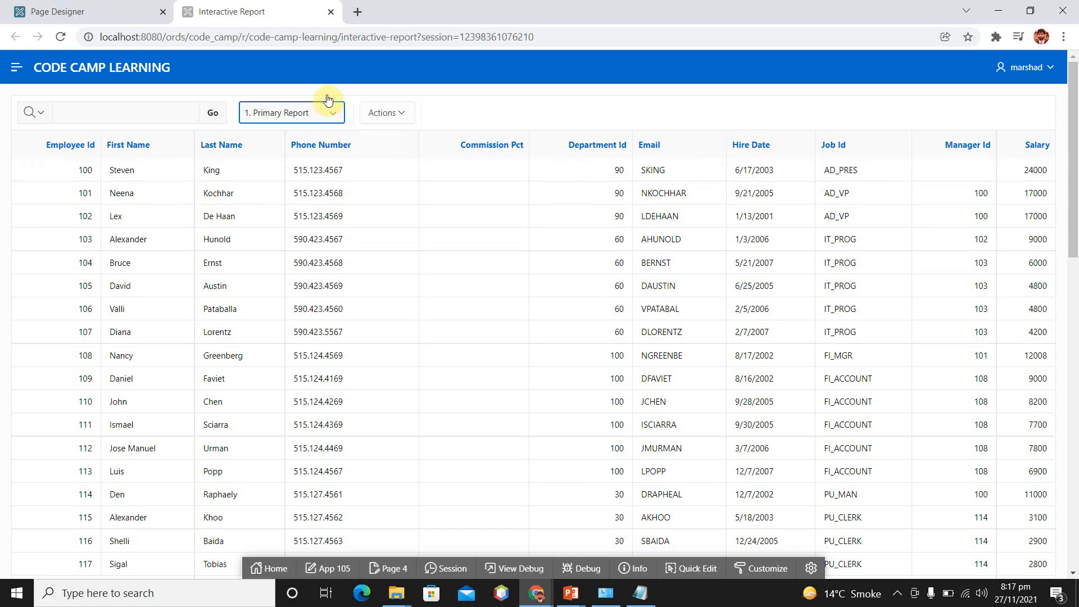
Filter the Primary Report to rows where Employee Id is greater than 117
click(388, 113)
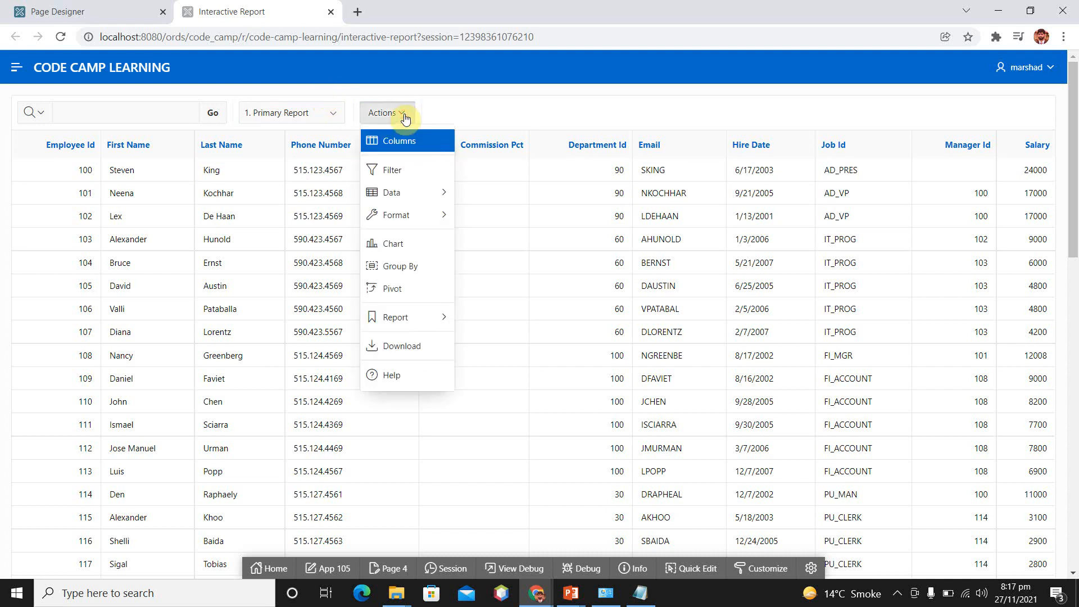
key(Down)
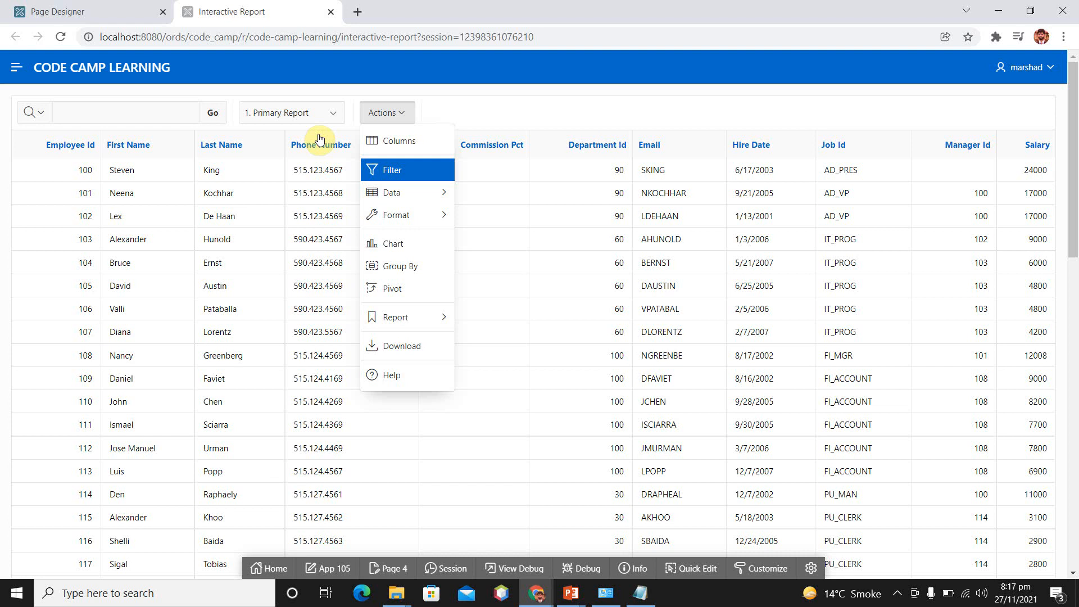
click(395, 169)
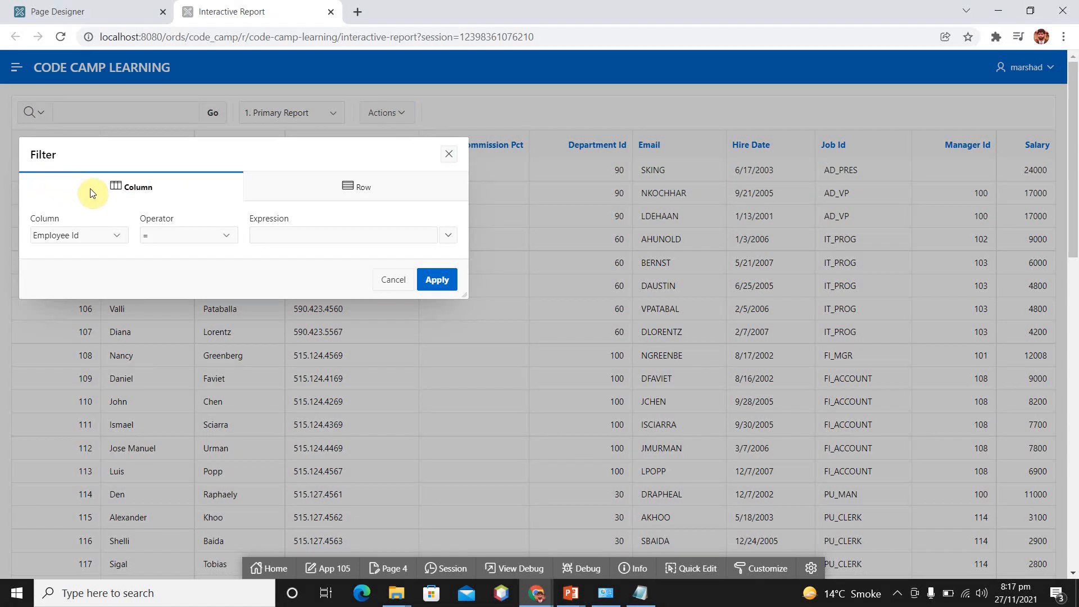
click(223, 236)
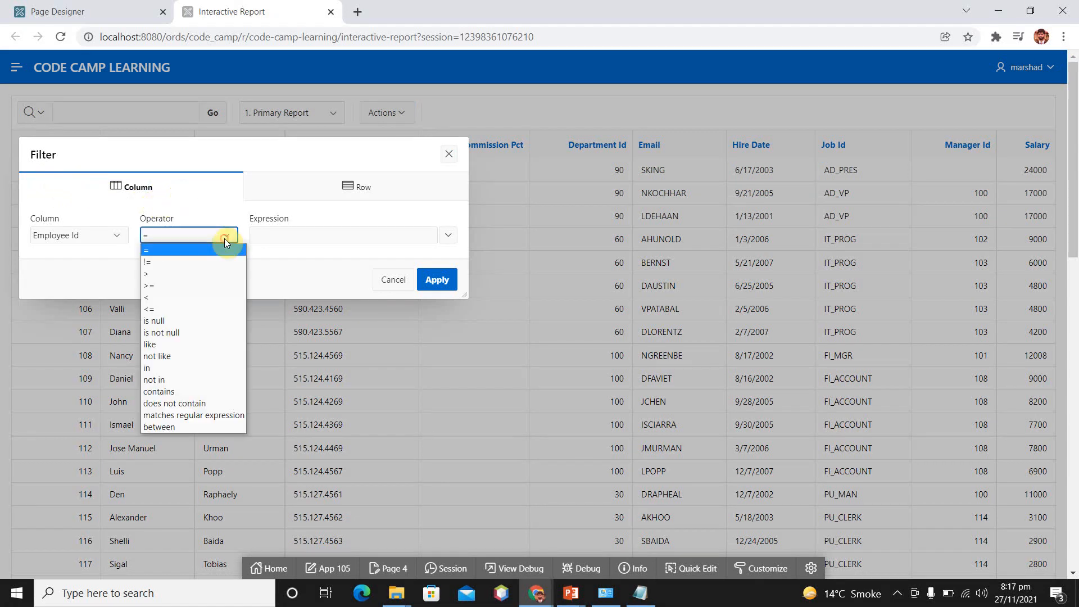
key(Down)
key(Down)
key(Up)
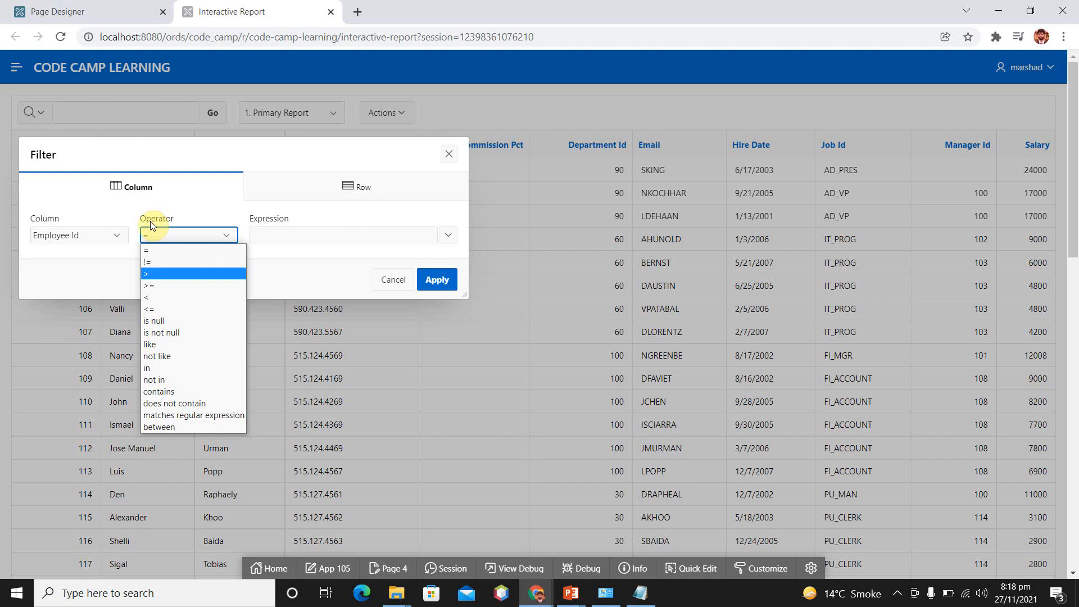
click(191, 274)
click(295, 234)
text(117)
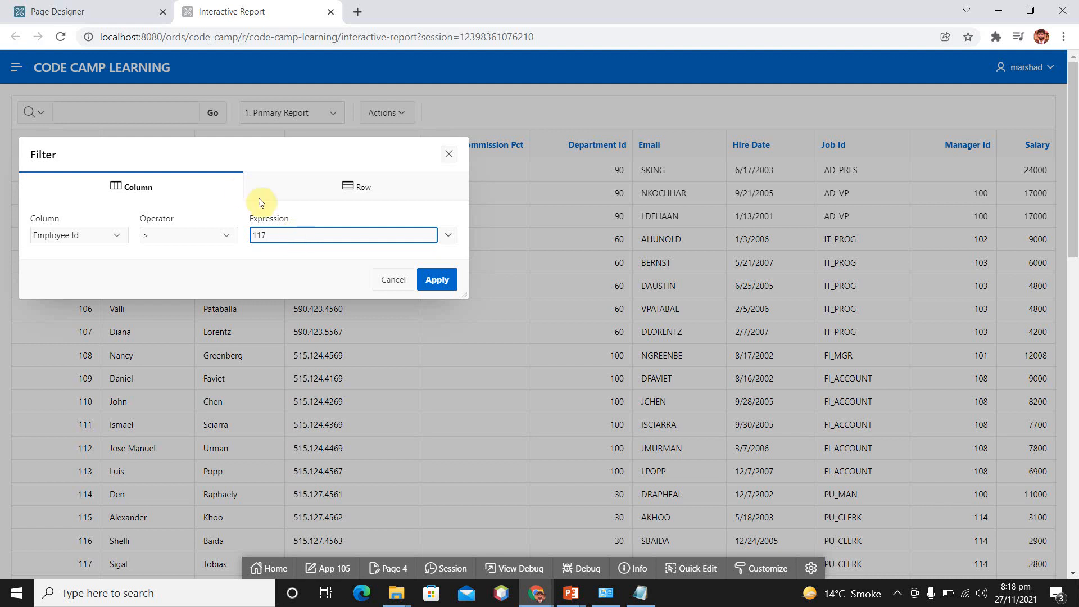
click(437, 279)
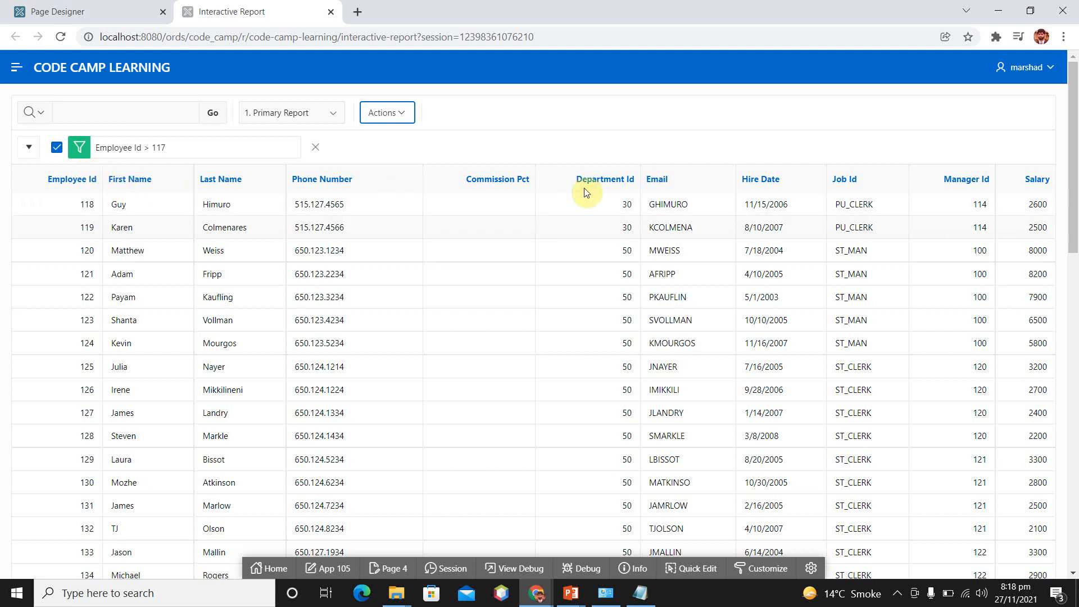
Add a new aggregation to the report using the Sum function on the Salary column
click(406, 117)
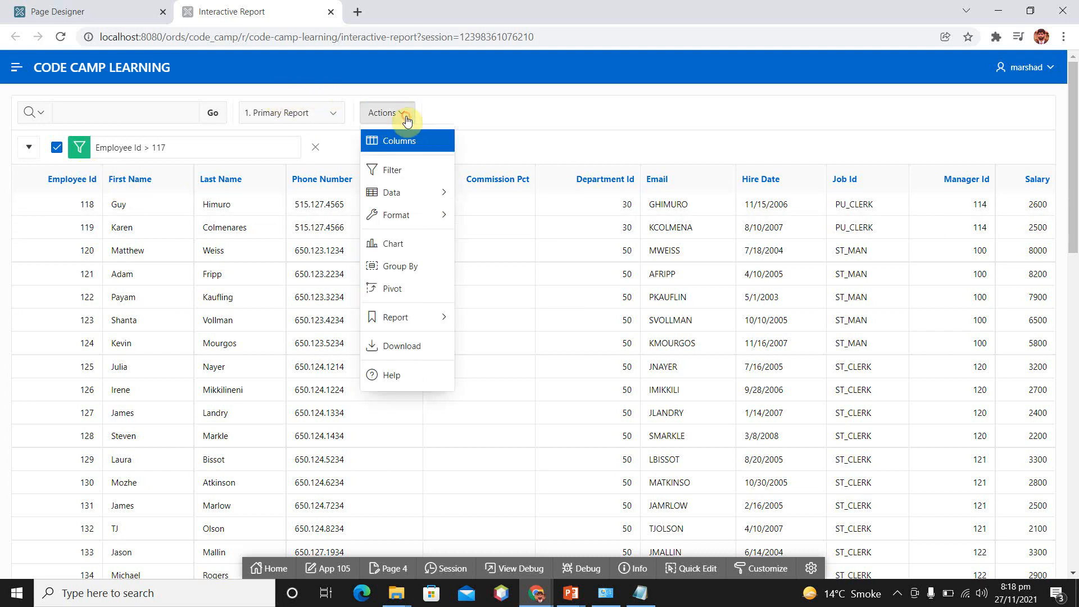
key(Down)
key(Down)
key(Right)
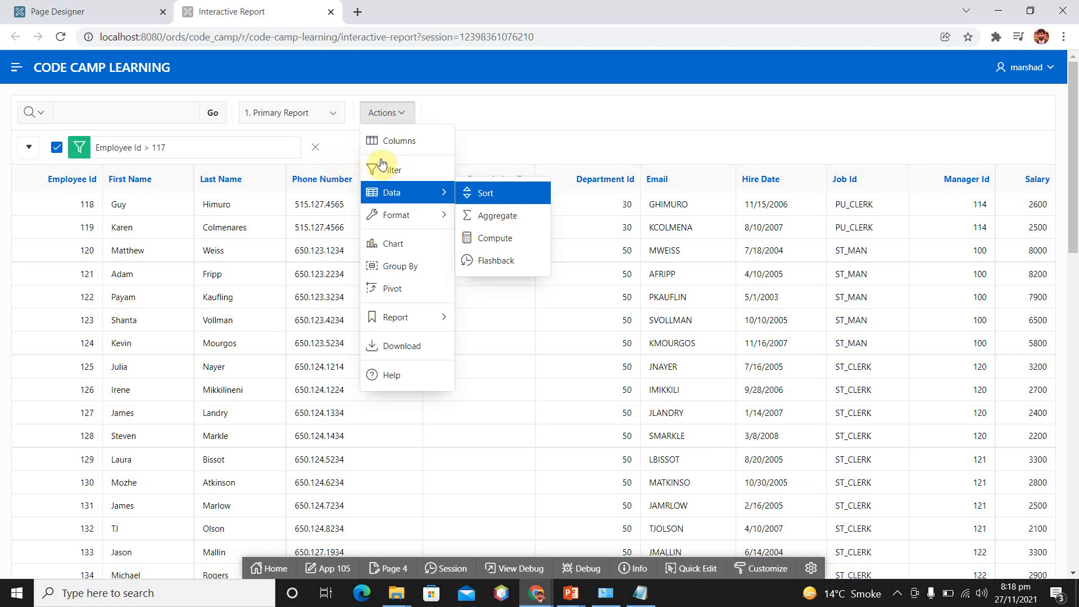
key(Down)
key(Down)
key(Down)
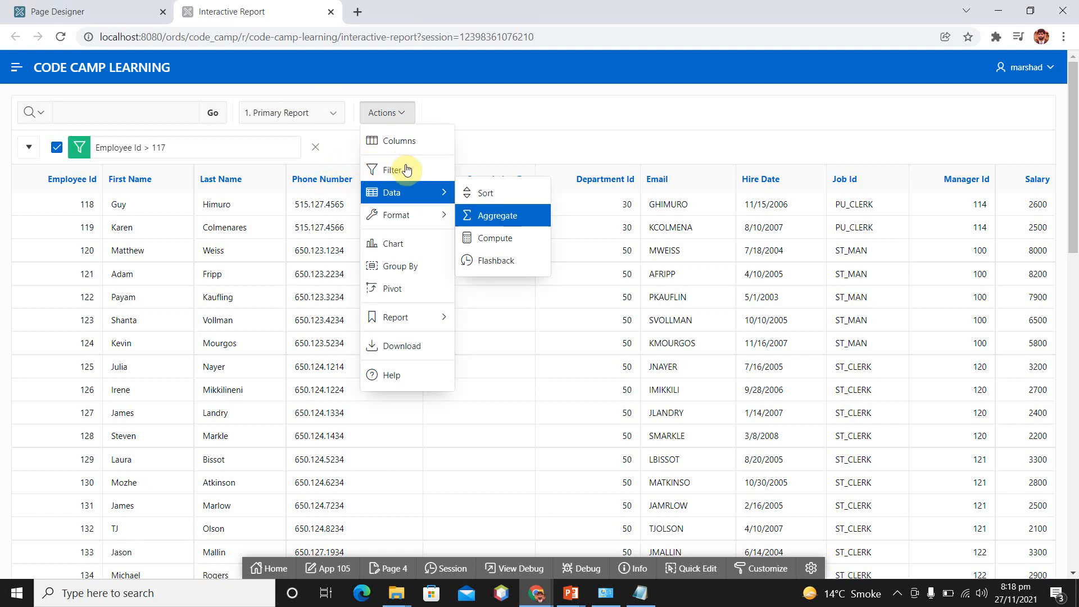
key(Up)
key(Up)
key(Up)
key(Down)
click(516, 218)
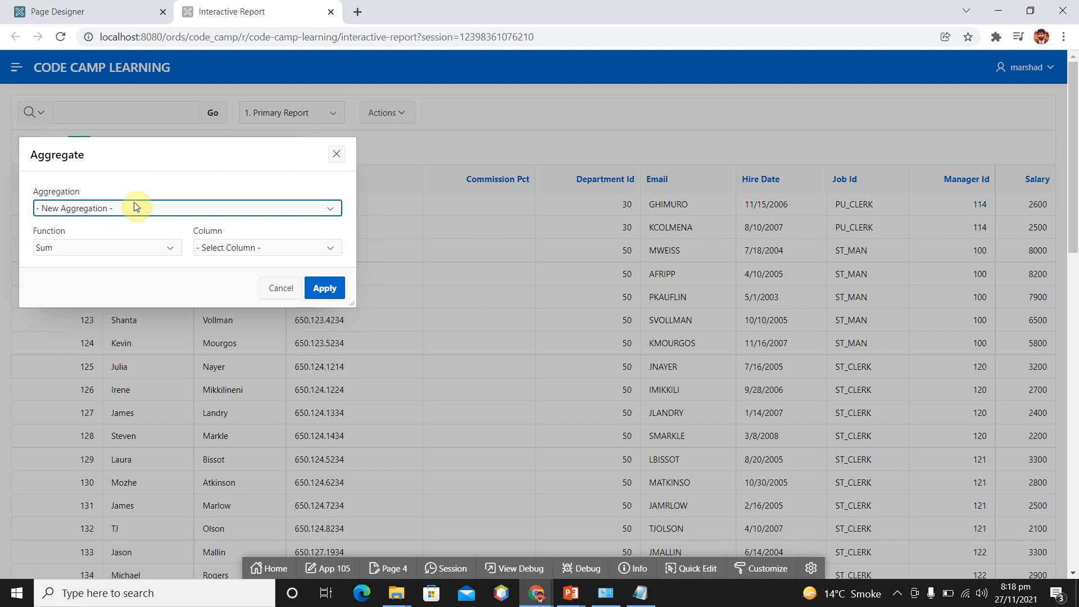
click(328, 249)
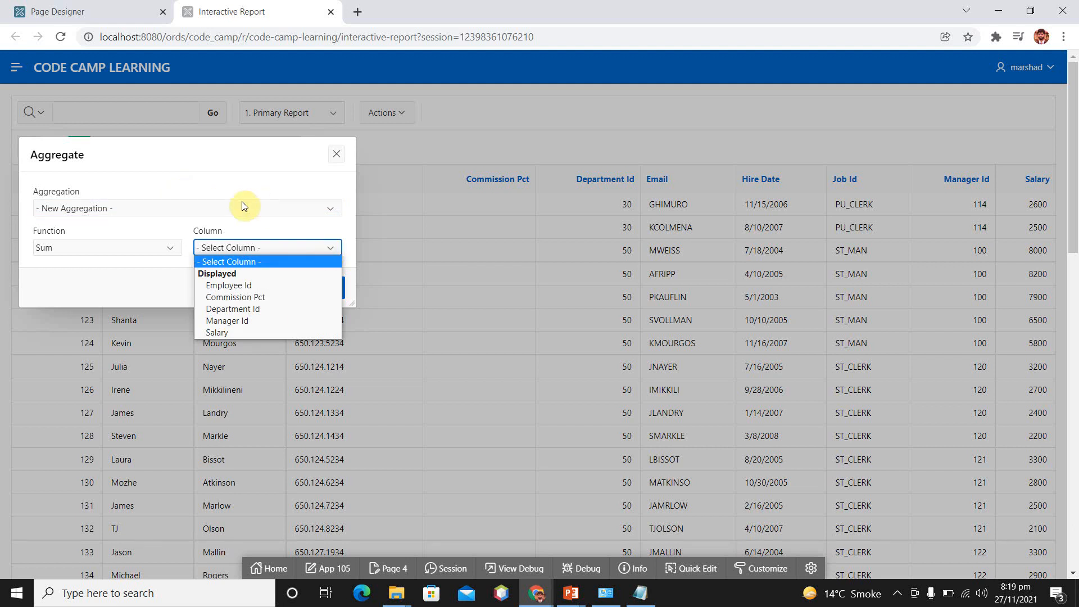
key(Down)
click(242, 332)
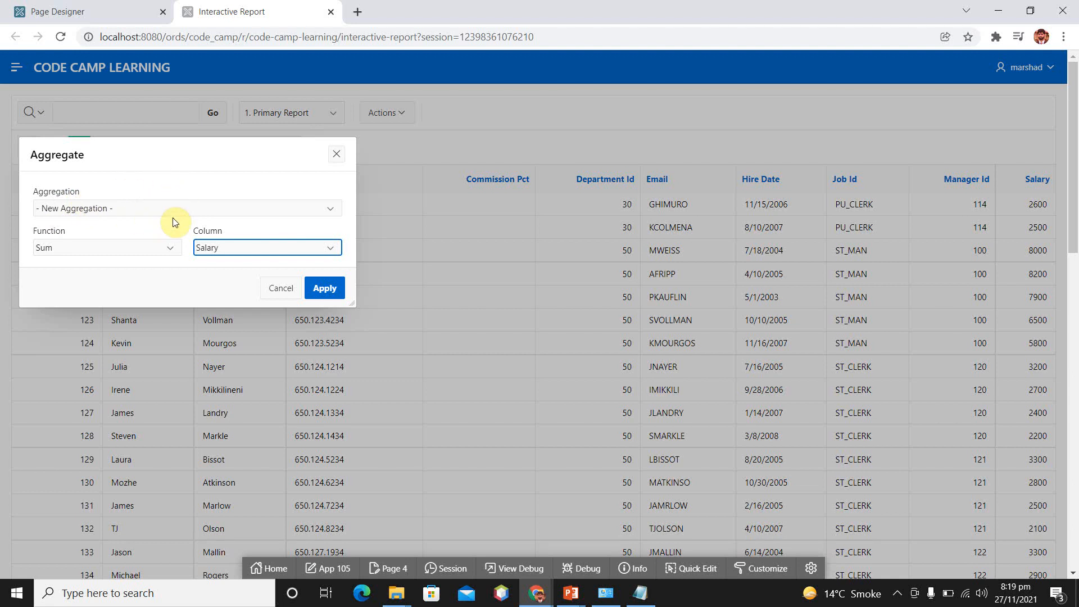
click(329, 289)
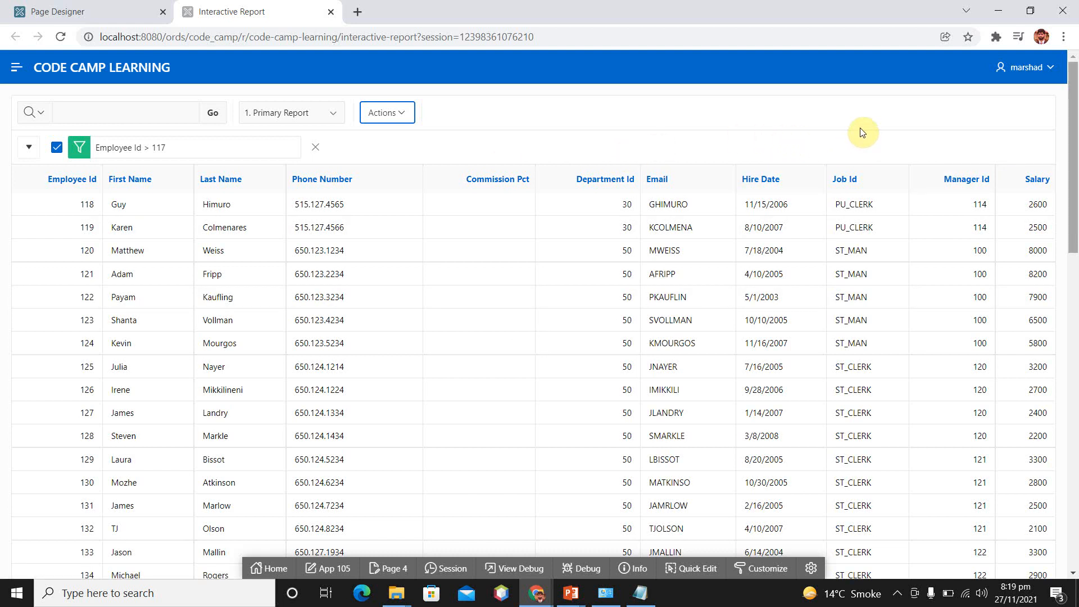
Check the end of the report page for the salary sum, and remove the Employee Id filter
scroll(863, 224, down, 13)
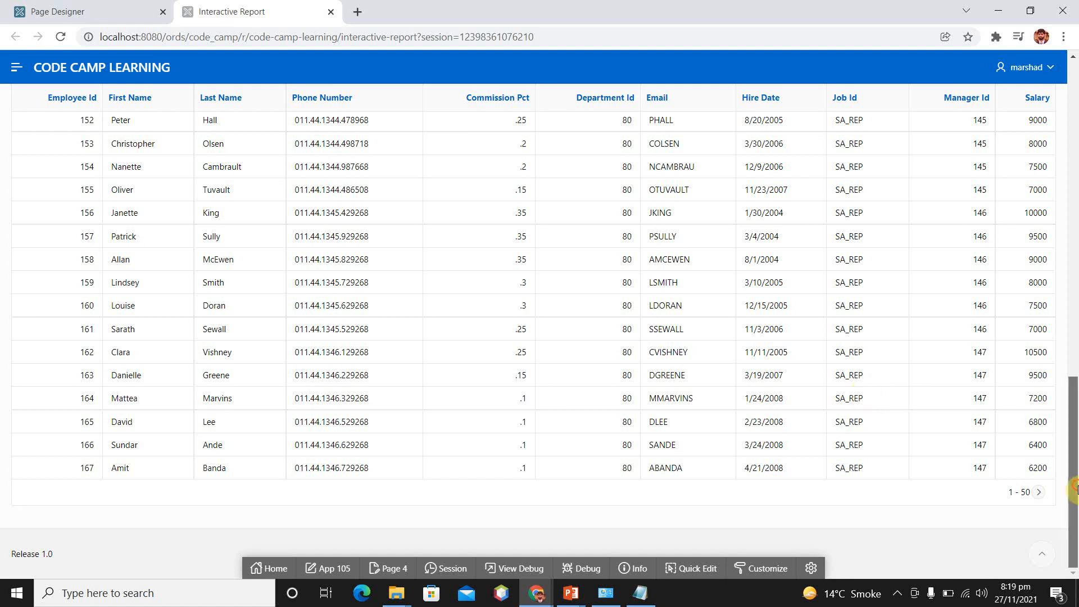
scroll(863, 281, up, 15)
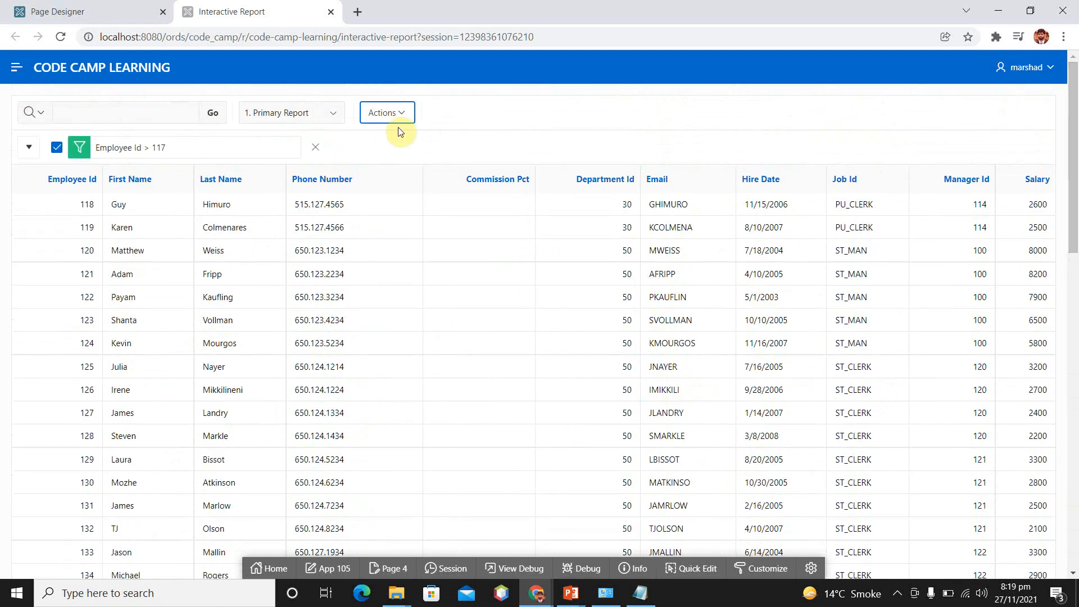
click(316, 146)
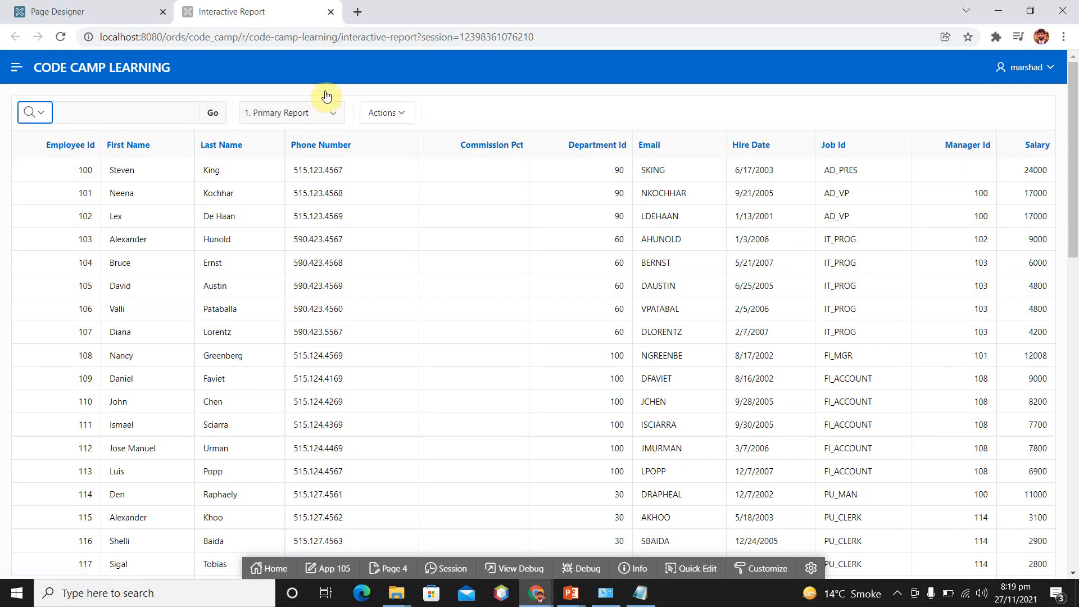
Reapply the existing Sum : Salary aggregation to the unfiltered report, and check the end of the page for the total
click(401, 113)
key(Down)
key(Down)
key(Down)
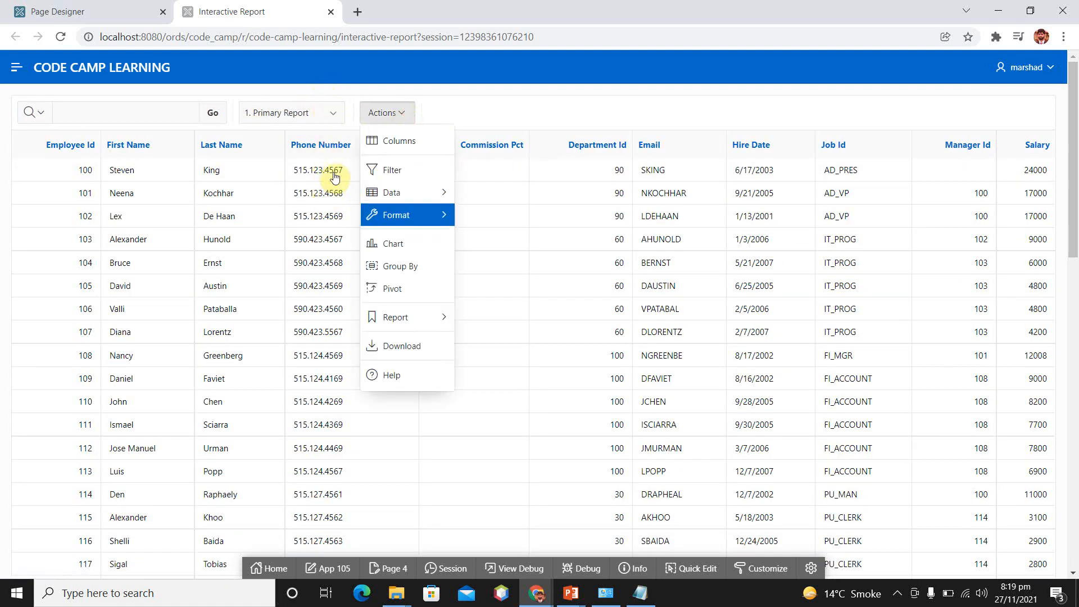
key(Up)
key(Right)
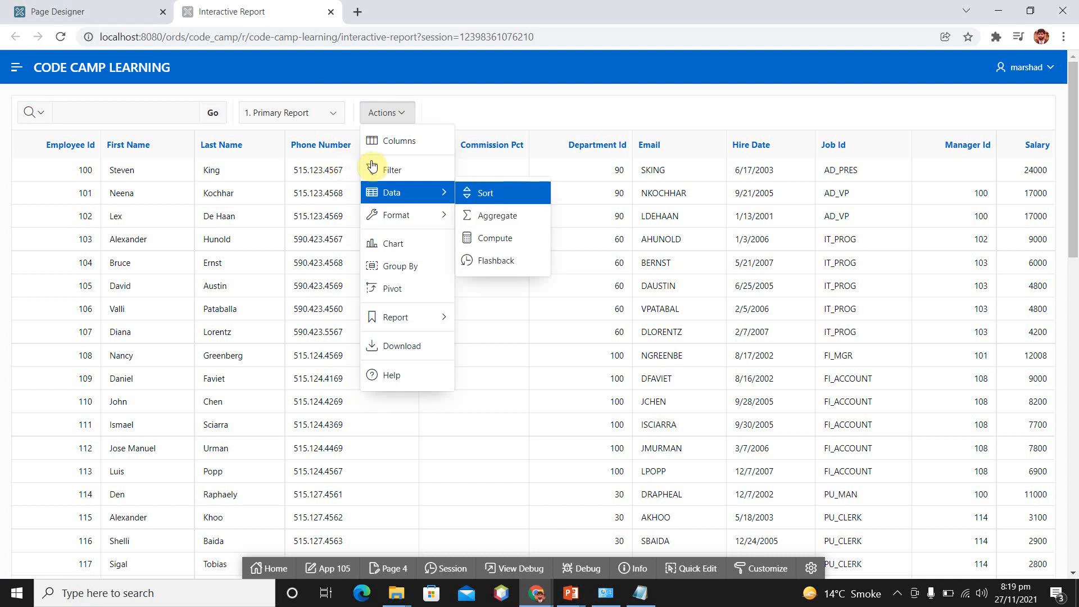
click(492, 215)
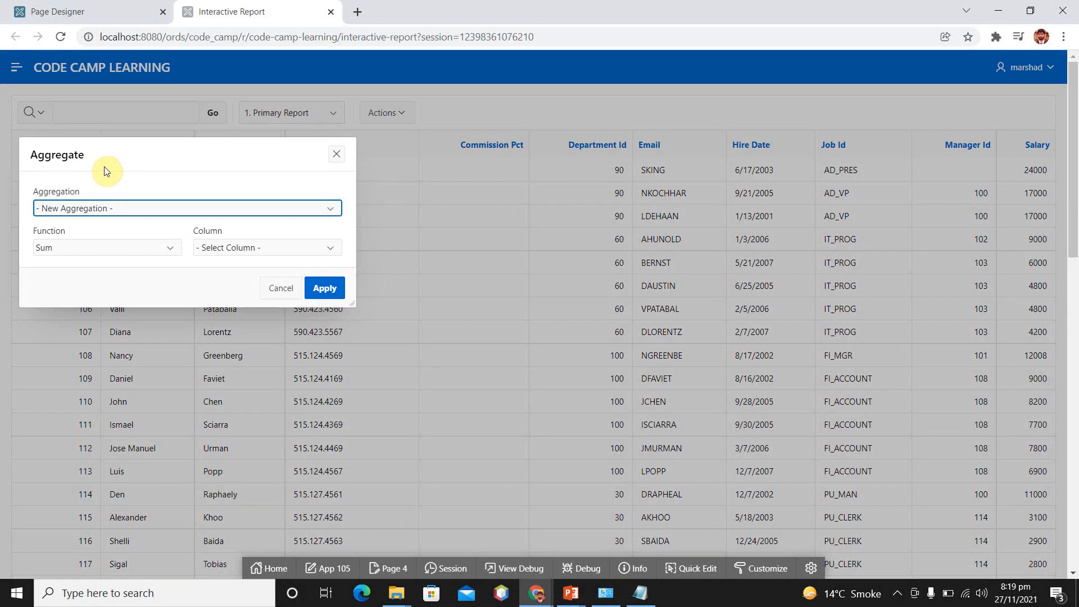
click(128, 208)
key(Down)
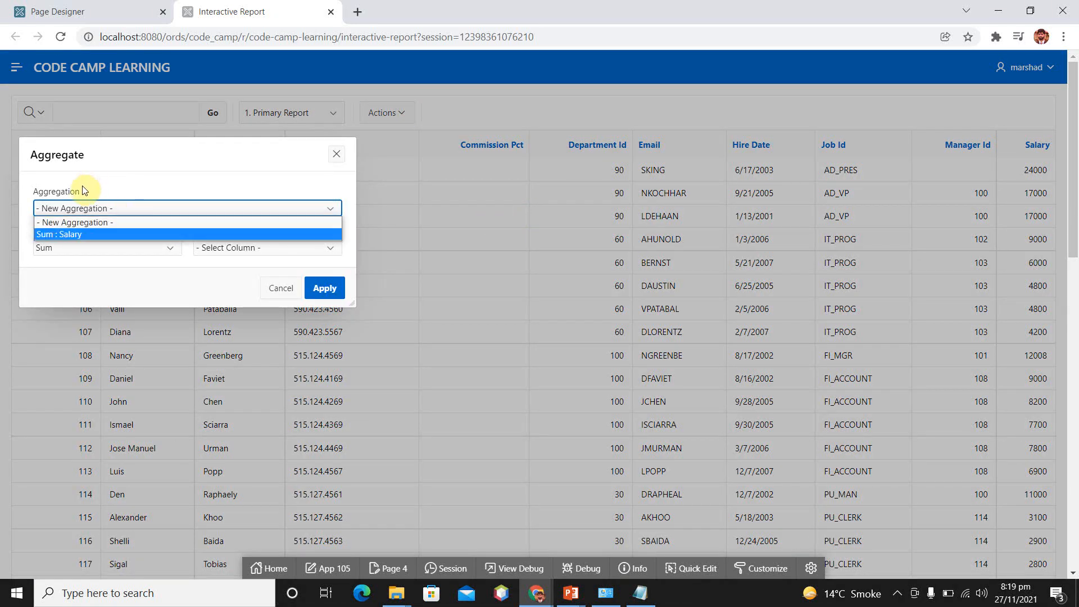
click(103, 234)
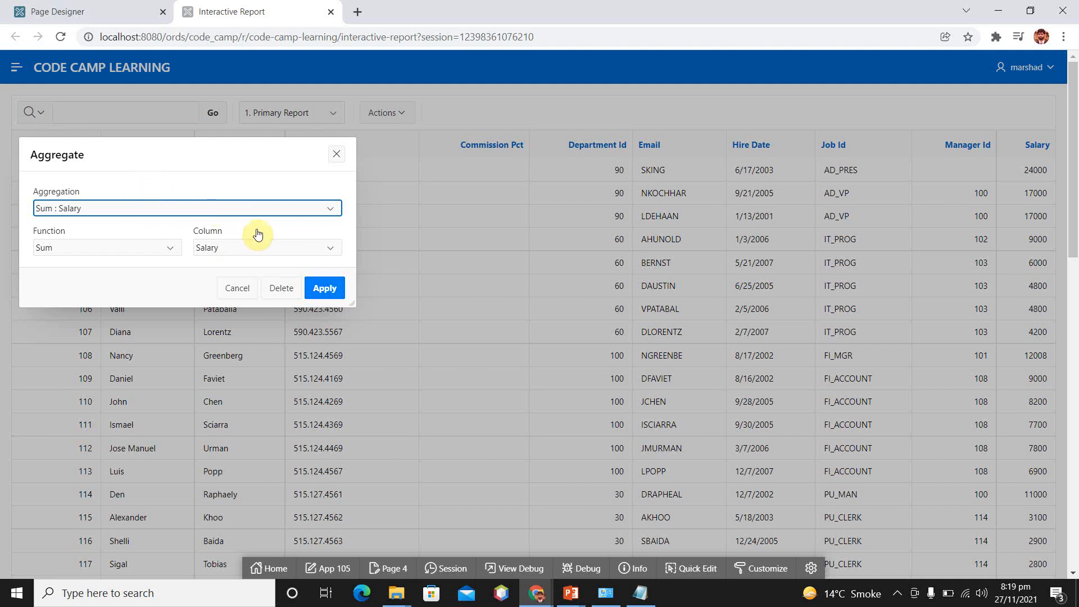
click(321, 287)
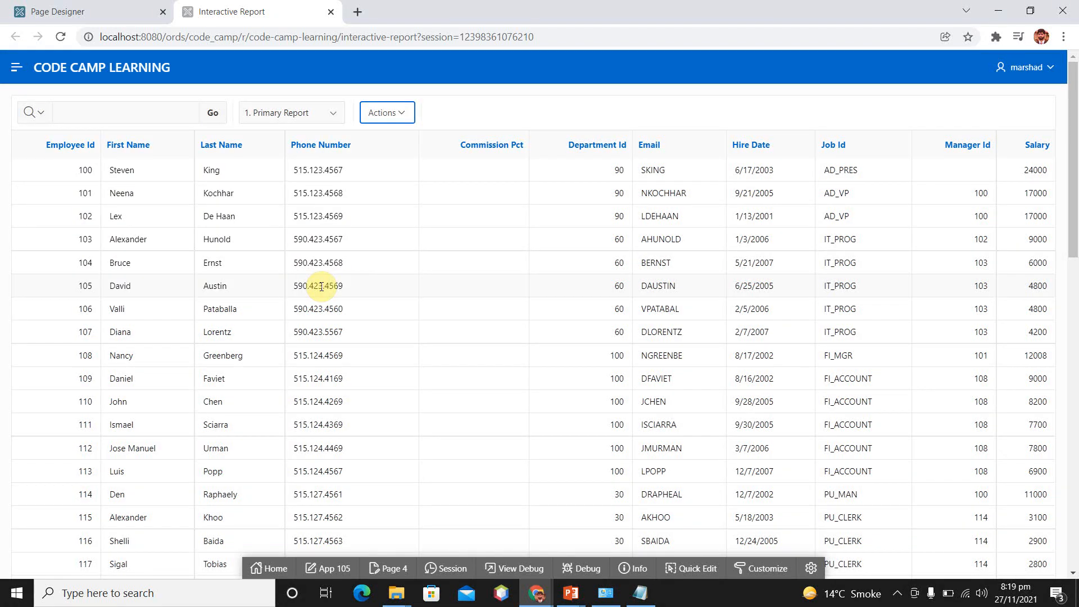
scroll(862, 383, down, 15)
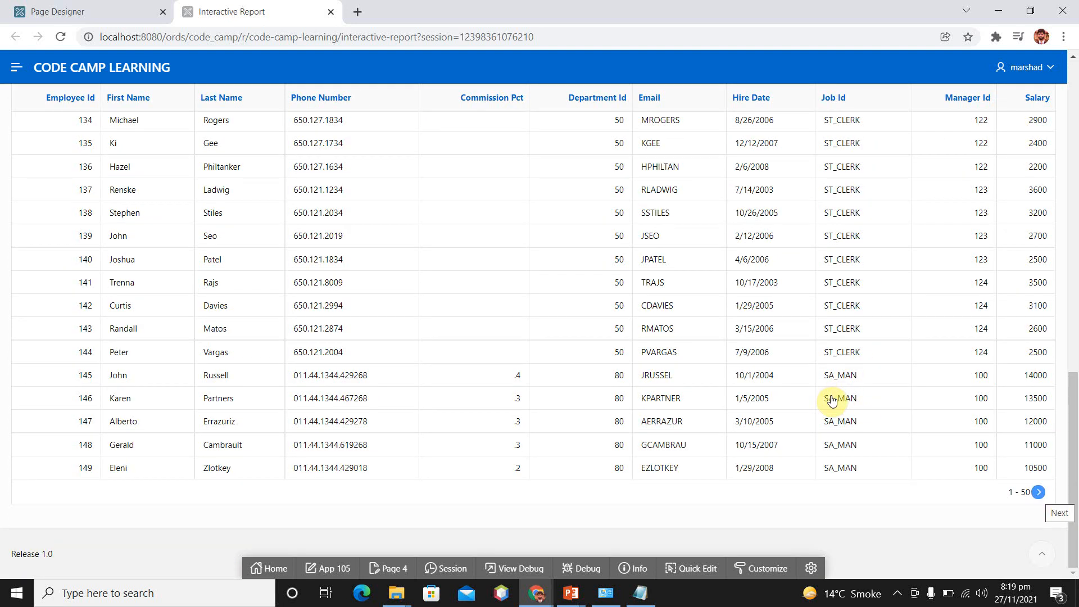
Page through to the end of the report and check the Salary total beneath the final rows
click(1039, 492)
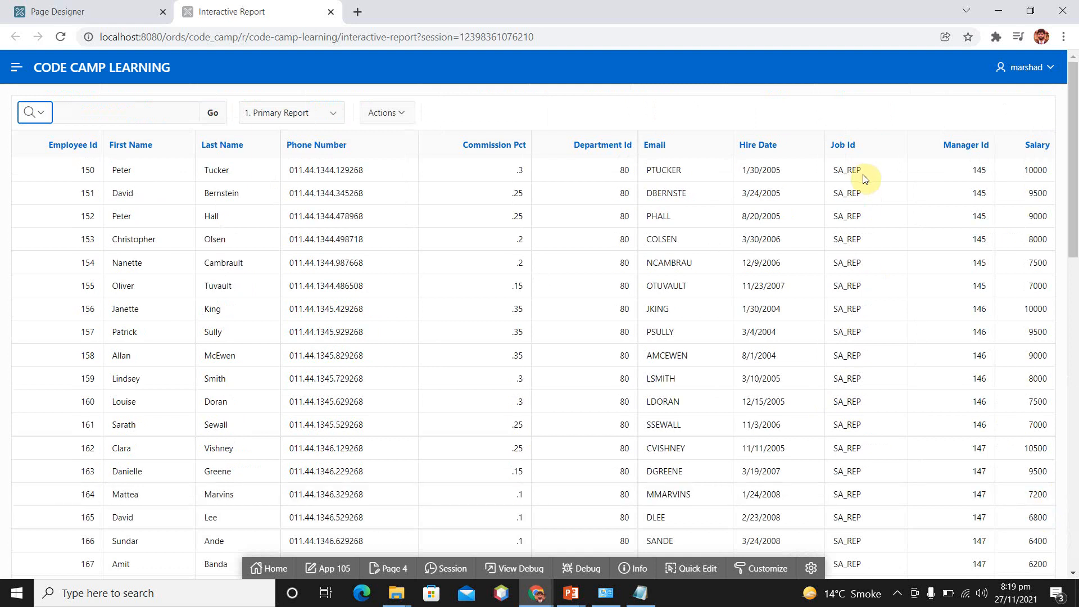
scroll(864, 200, down, 15)
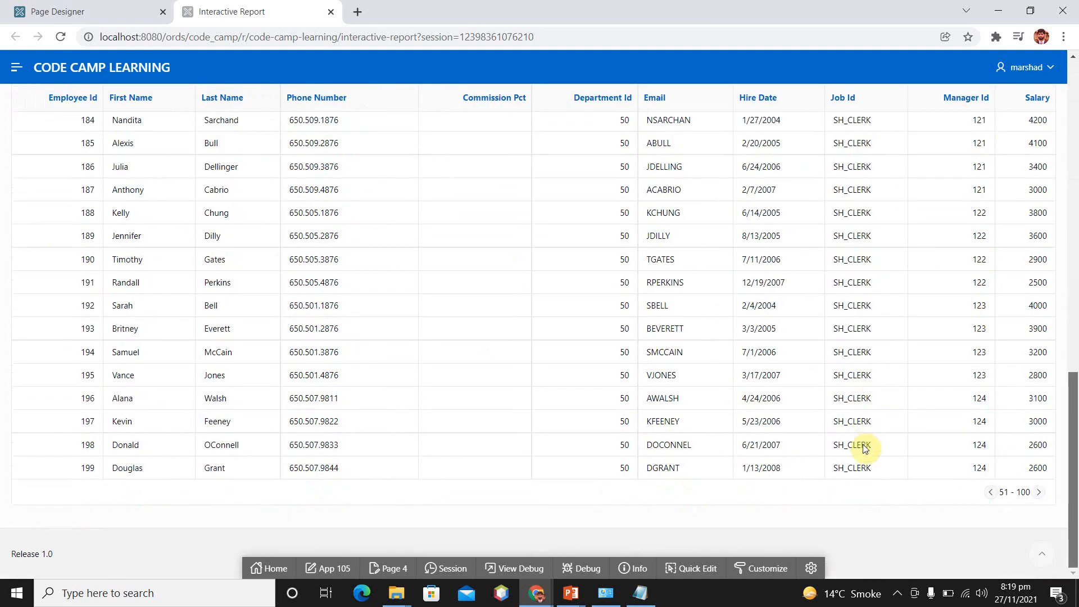
click(1038, 493)
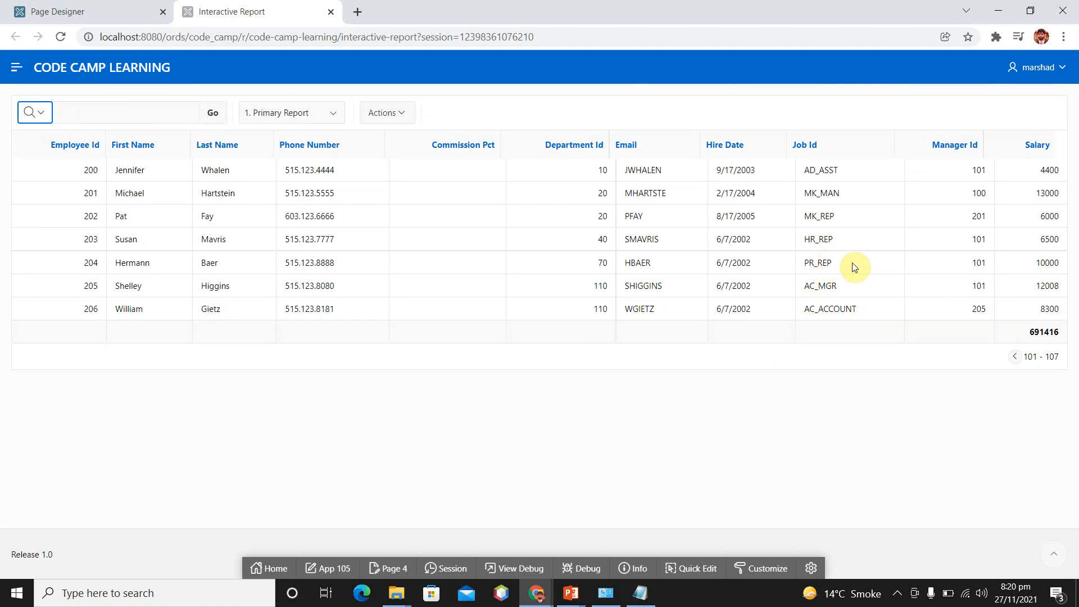
drag(1029, 335, 1063, 337)
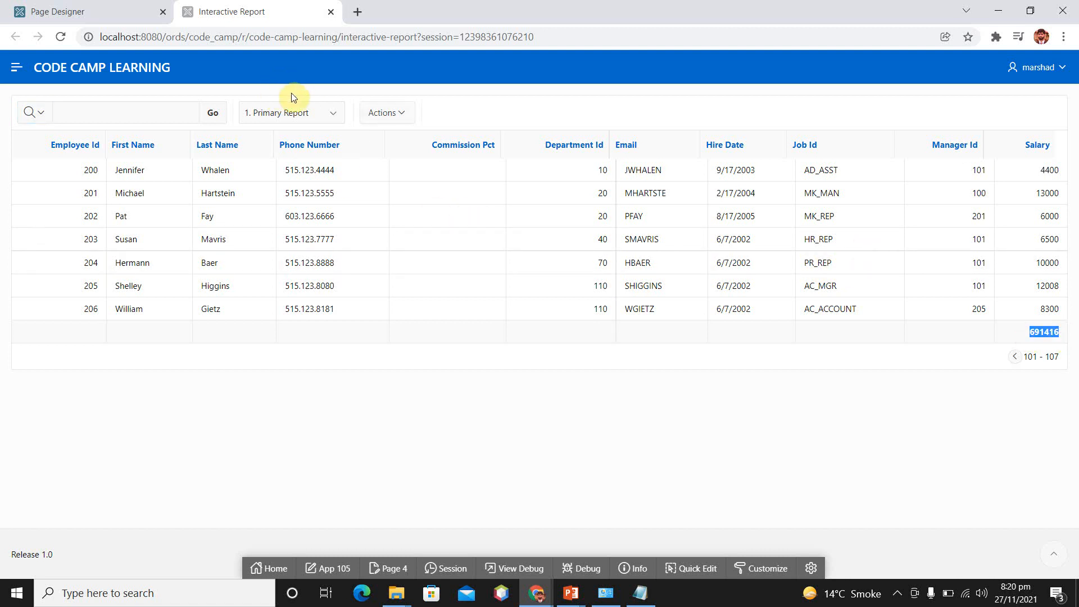
Apply an enabled control break on the Department Id column to group the report by department
click(402, 114)
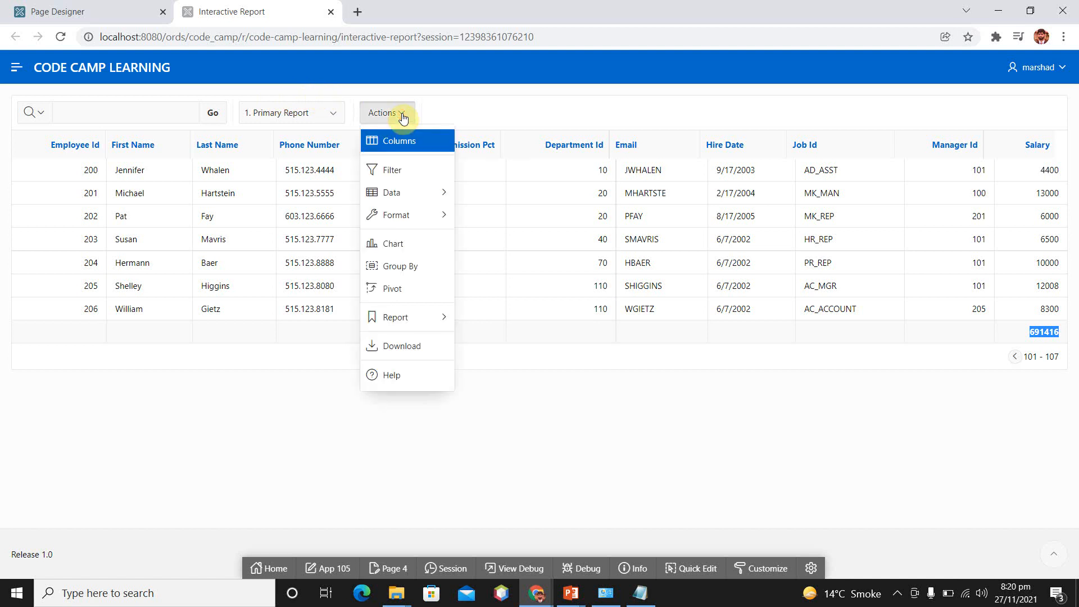
key(Down)
key(Down)
key(Down)
key(Right)
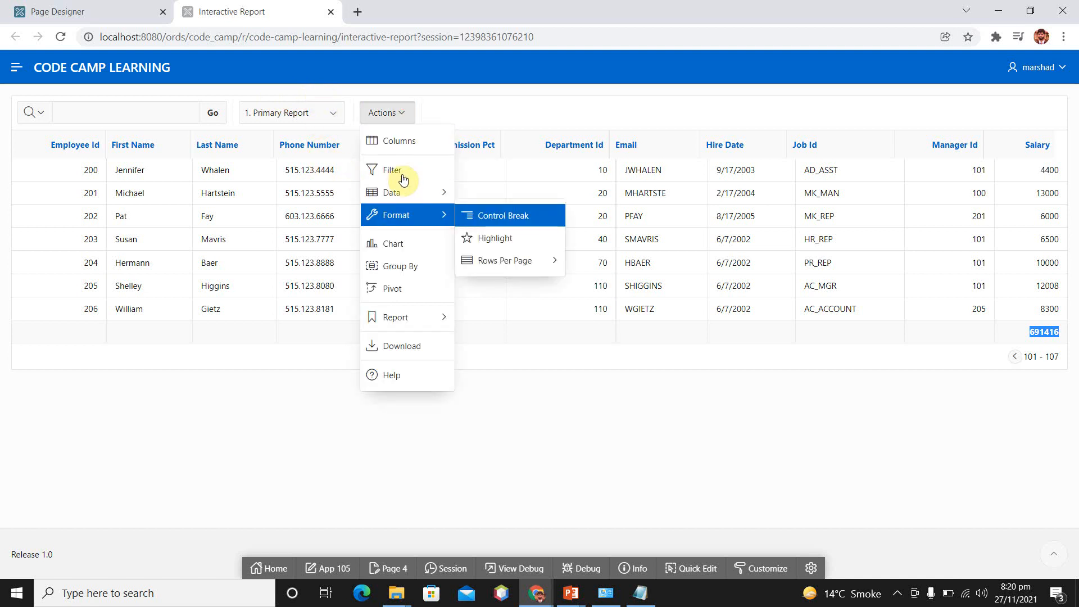
key(Down)
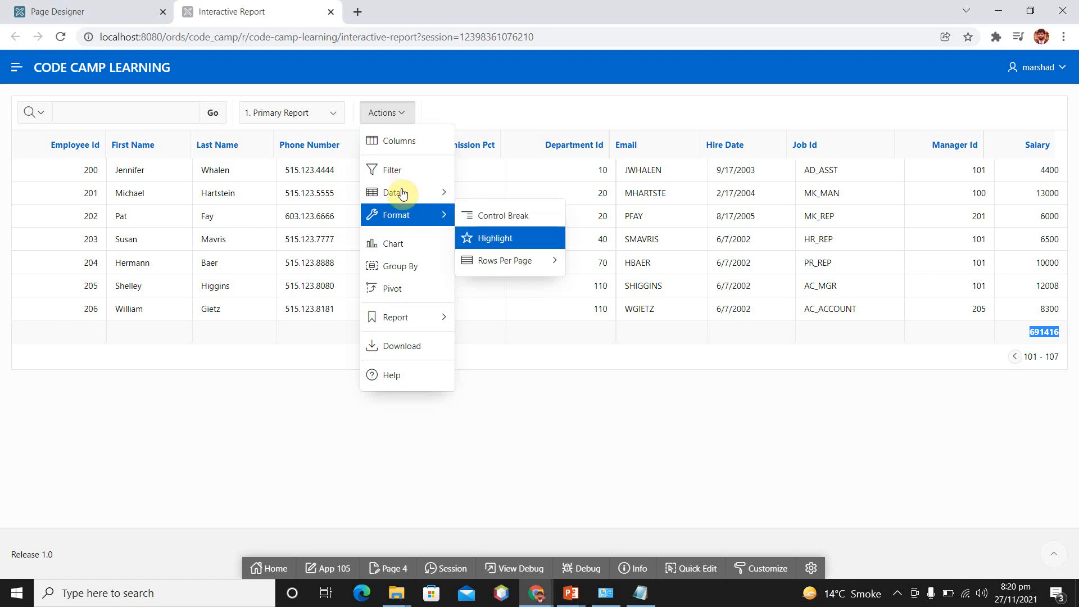
key(Up)
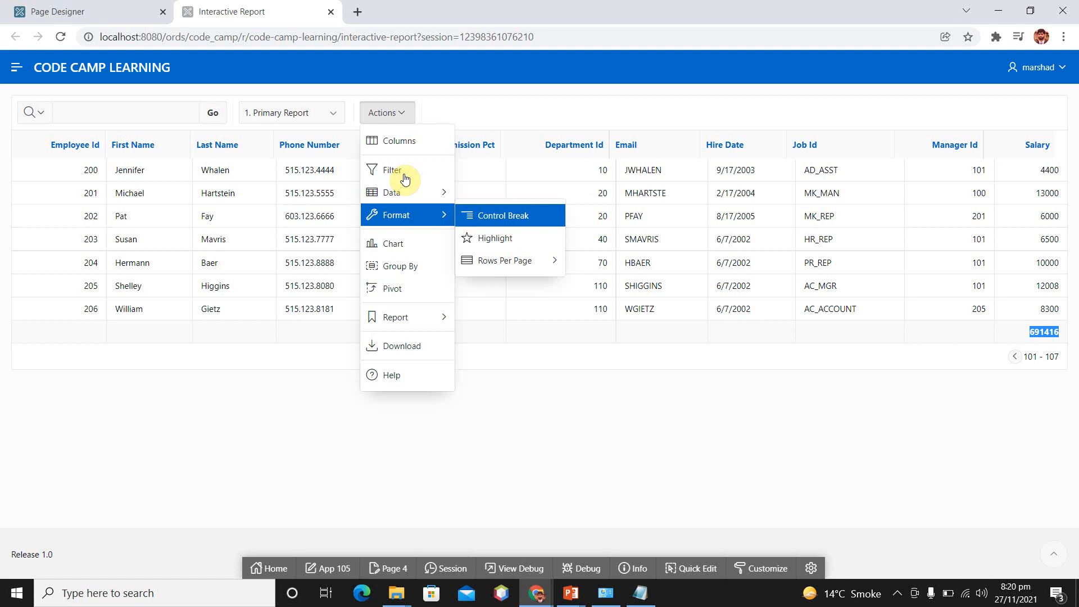
click(504, 217)
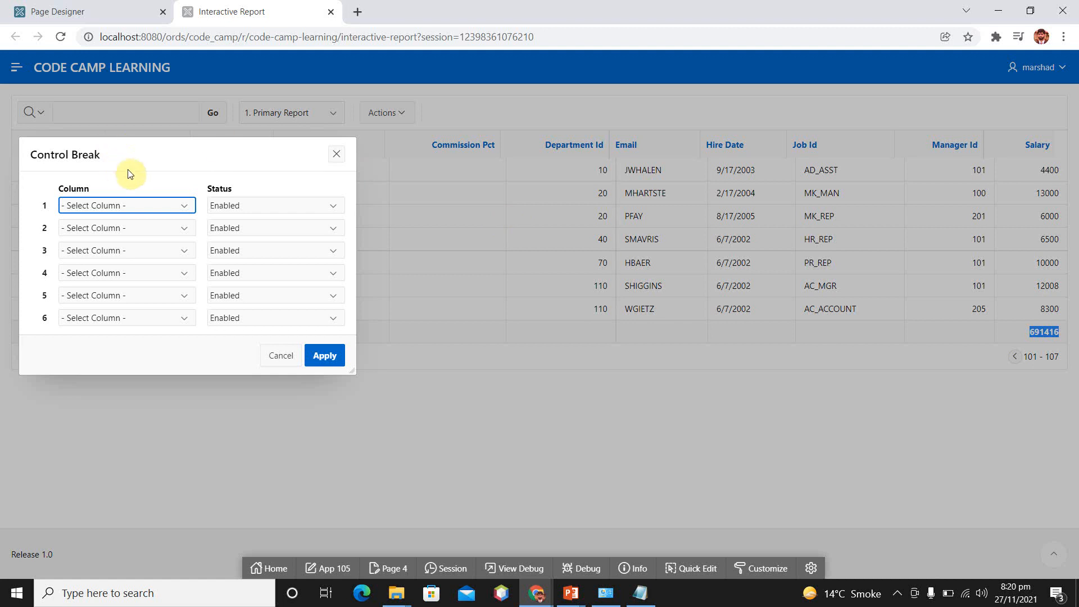
click(181, 207)
key(Down)
key(Down)
key(Down)
key(Down)
key(Down)
key(Down)
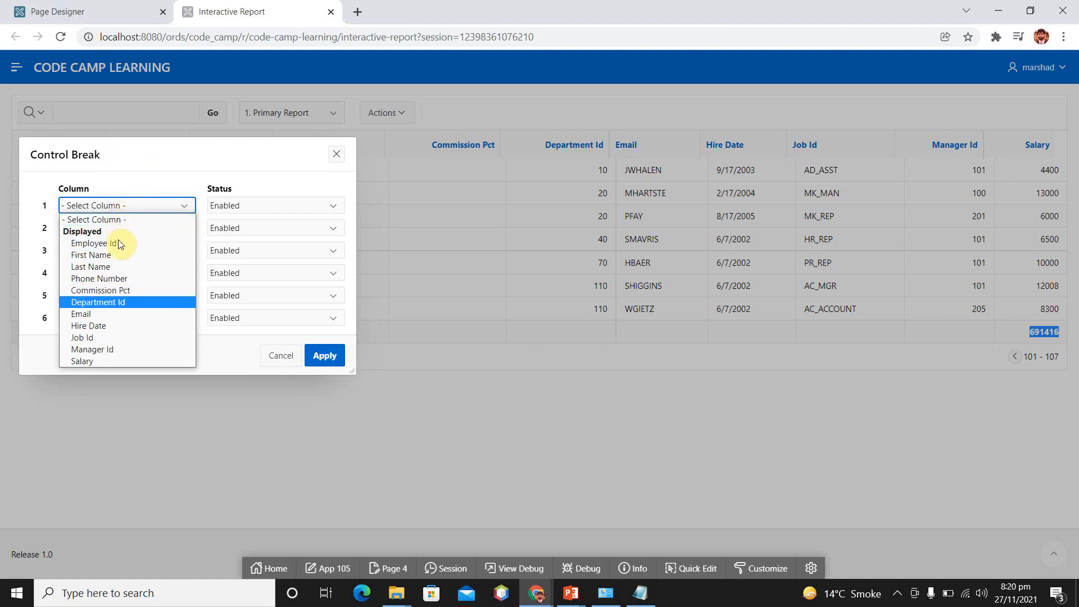
click(147, 299)
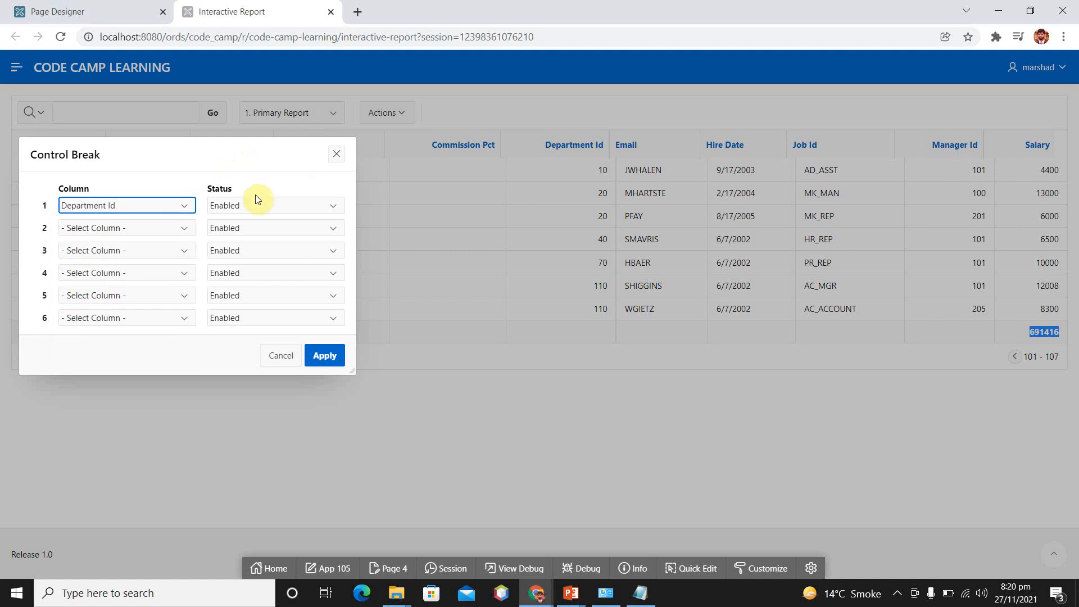
click(329, 363)
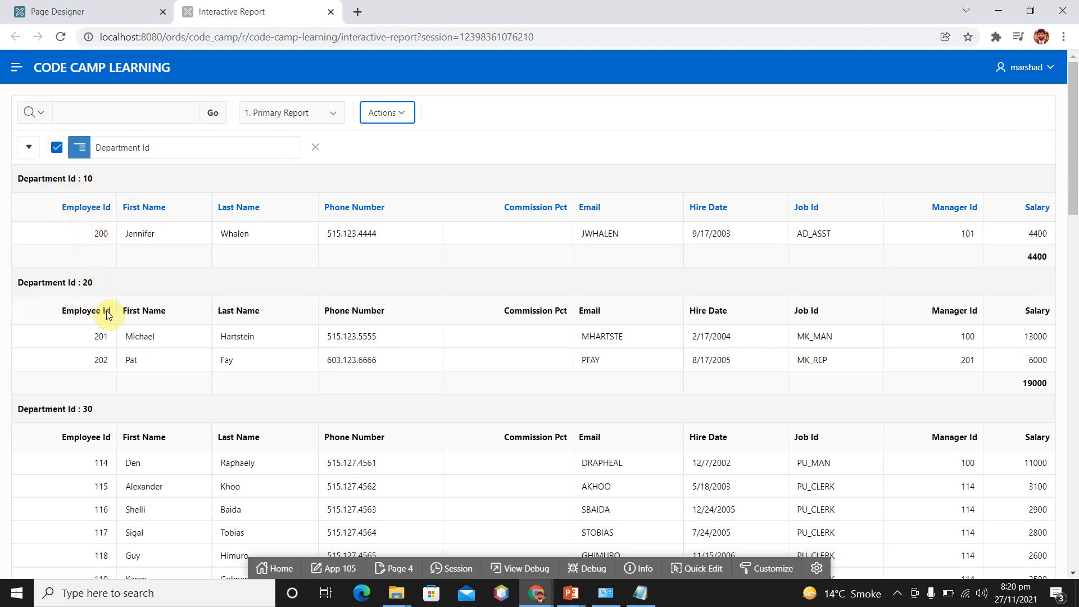
Examine the department groups in the report and the Salary sum under each group
scroll(106, 313, down, 1)
scroll(106, 312, down, 2)
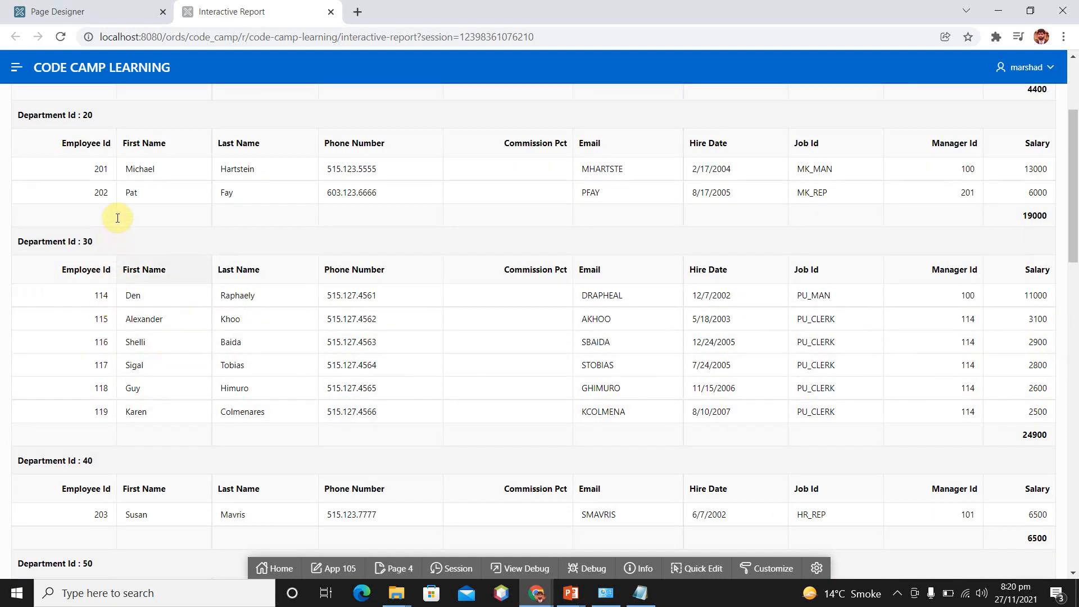
scroll(119, 303, down, 2)
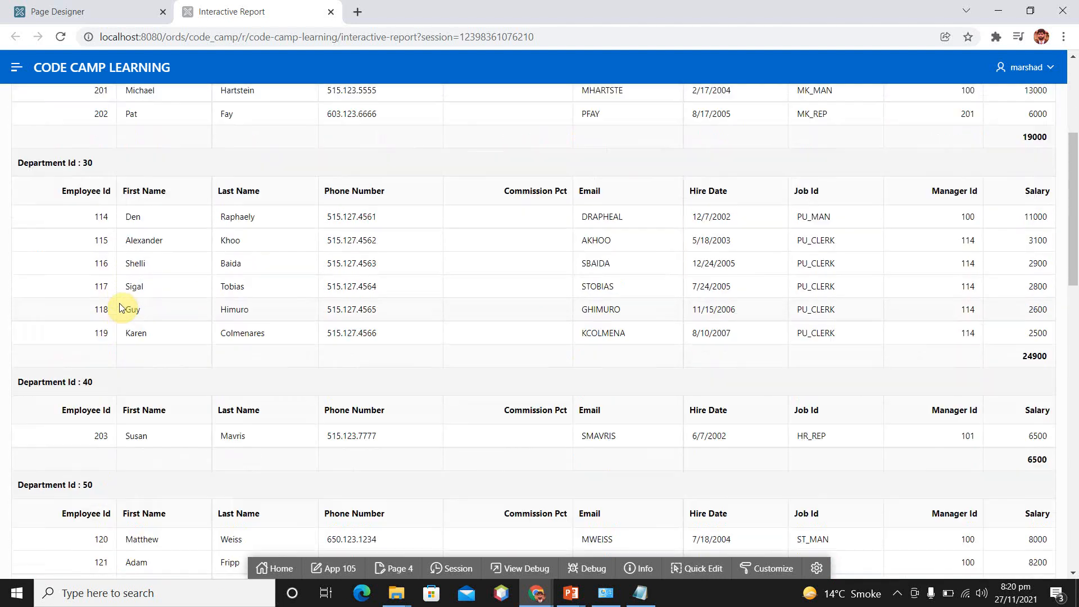
scroll(120, 308, up, 5)
scroll(120, 307, up, 1)
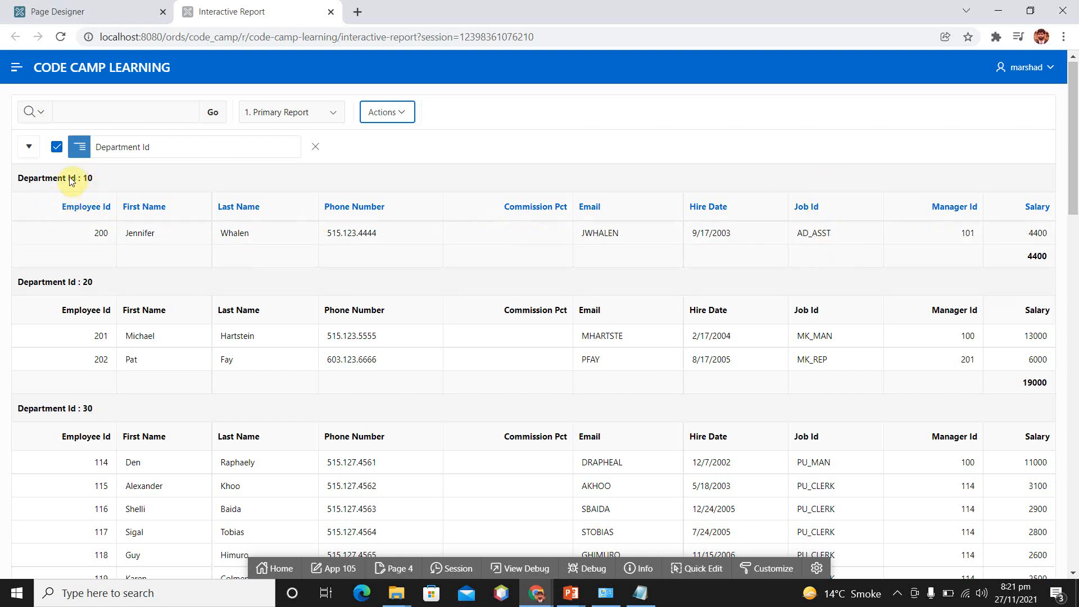
scroll(536, 315, down, 5)
scroll(537, 317, up, 5)
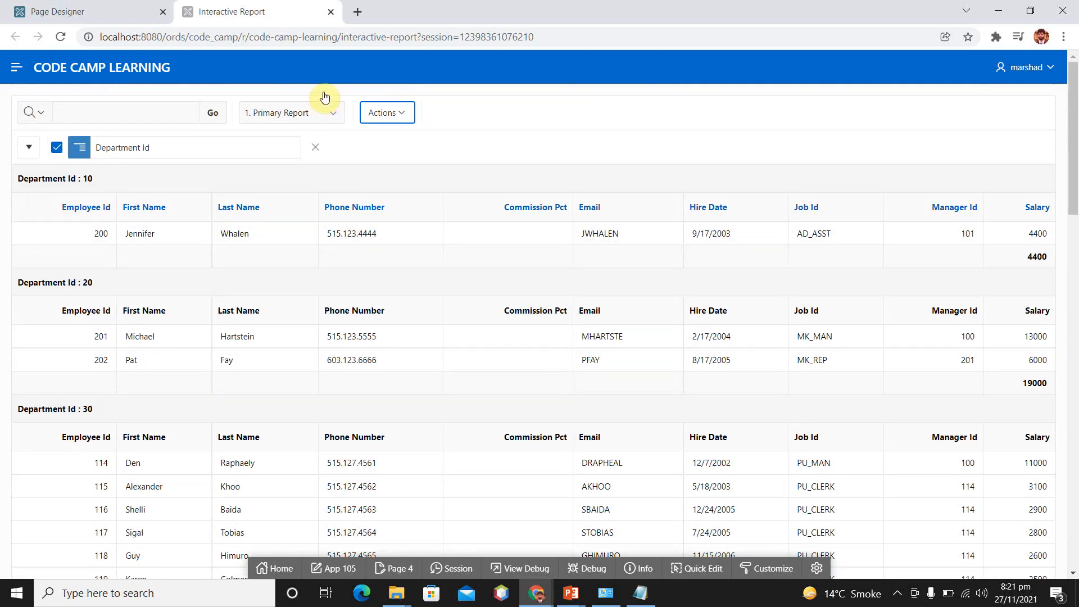
click(405, 117)
key(Down)
key(Down)
key(Down)
key(Right)
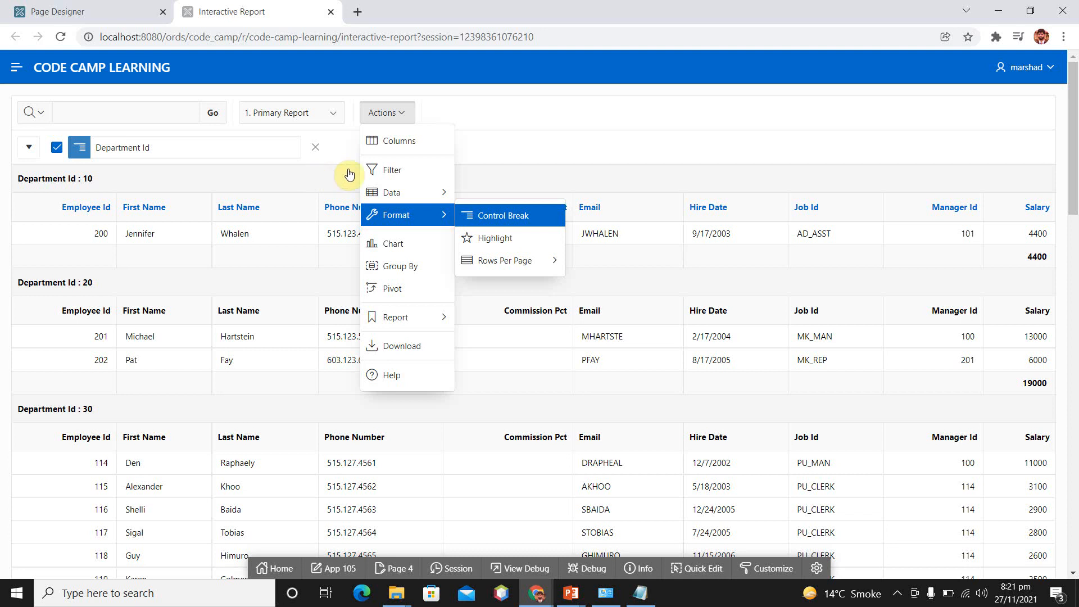
key(Down)
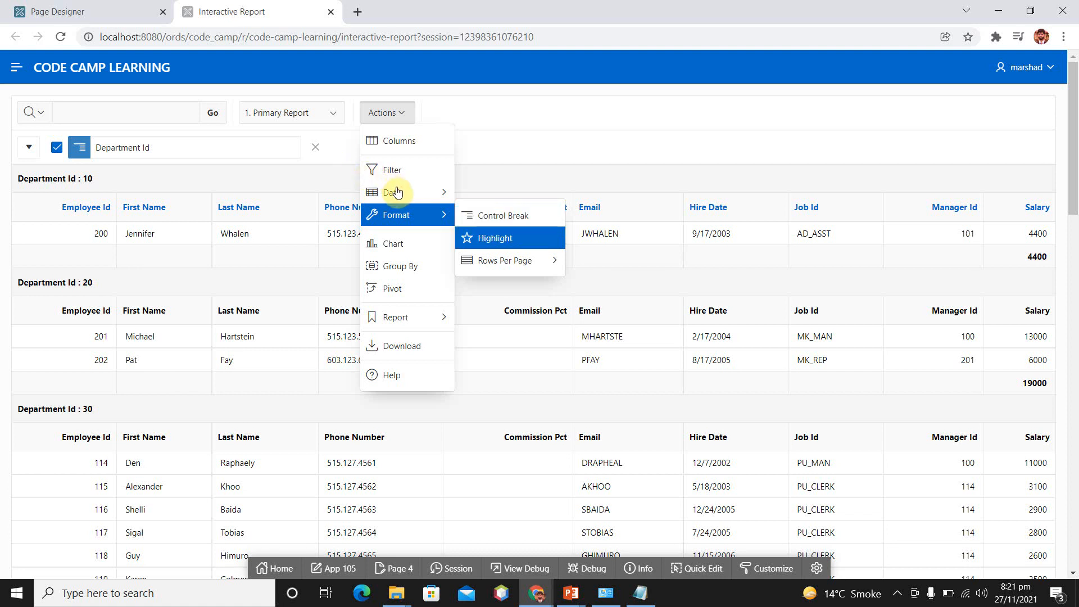
click(514, 236)
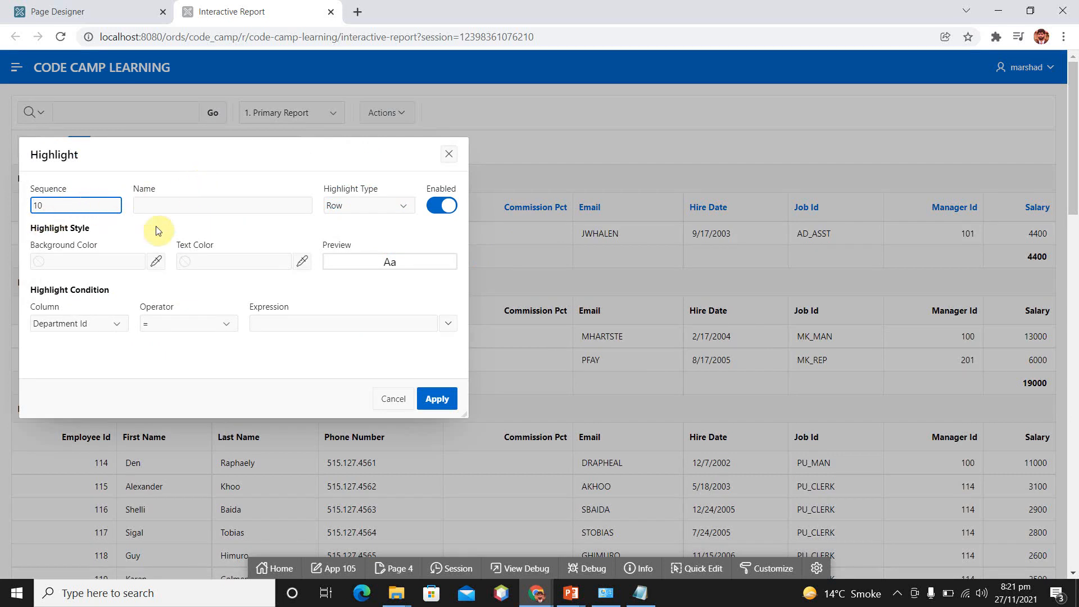
click(394, 400)
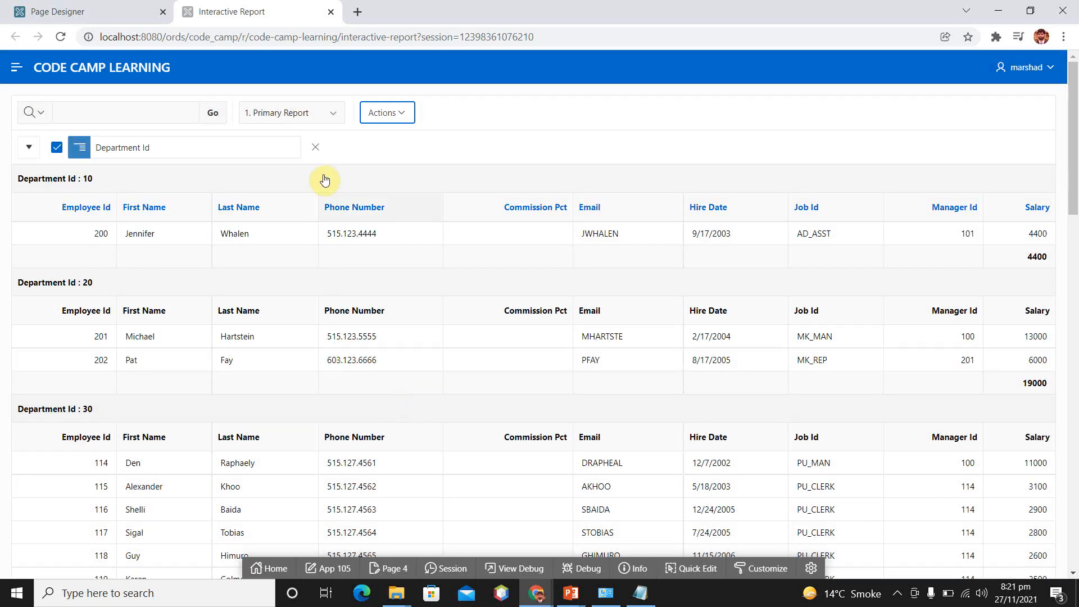
Remove the Department Id control break and give a new highlight rule of type Row the background color #fdb3b3
click(316, 148)
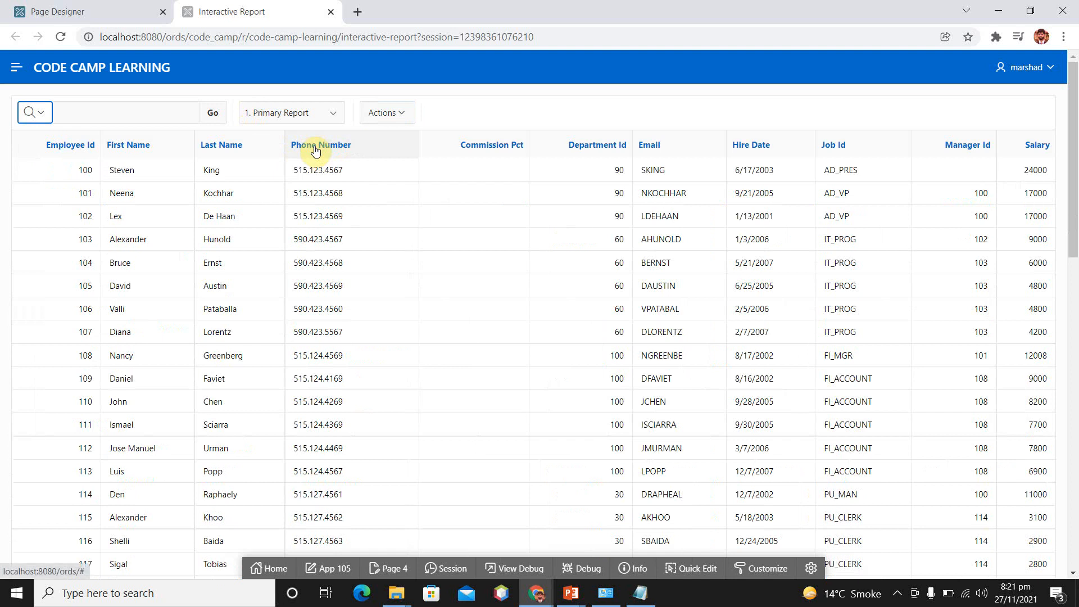
click(388, 113)
key(Down)
key(Down)
key(Down)
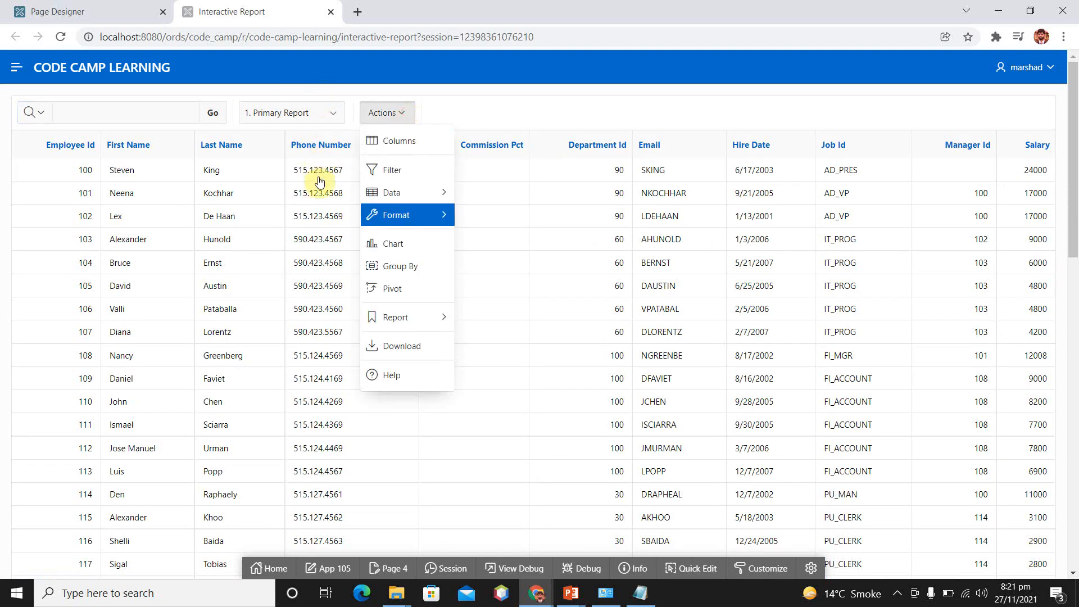
key(Right)
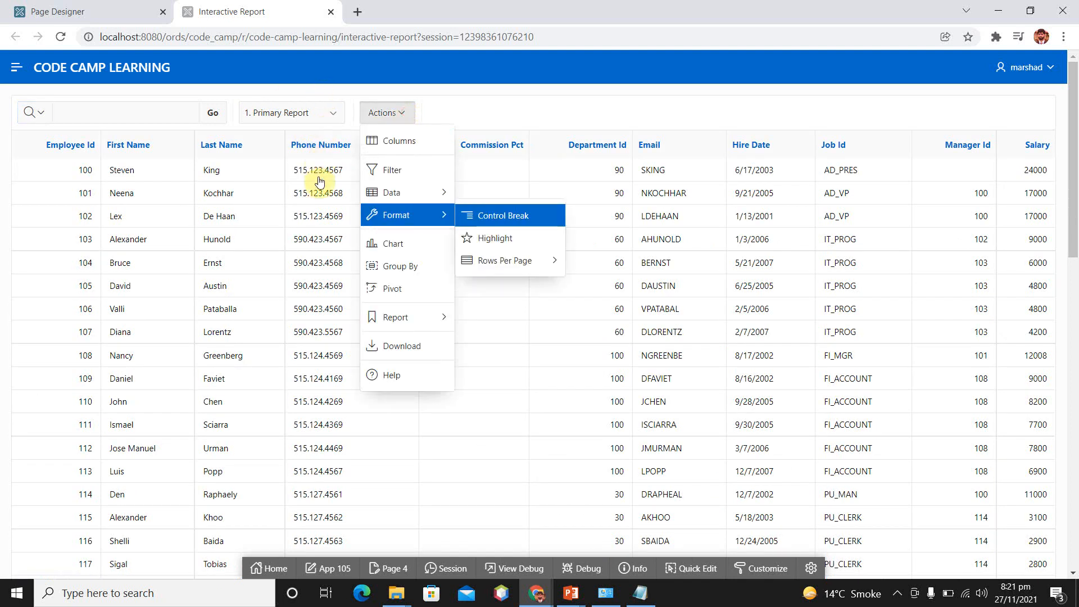
click(494, 238)
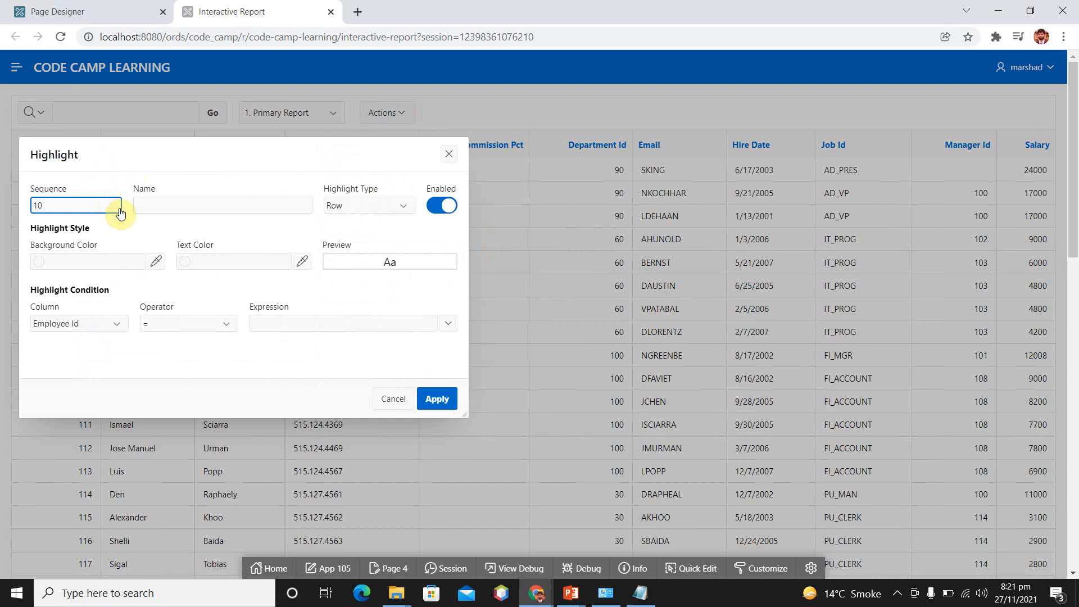
click(155, 261)
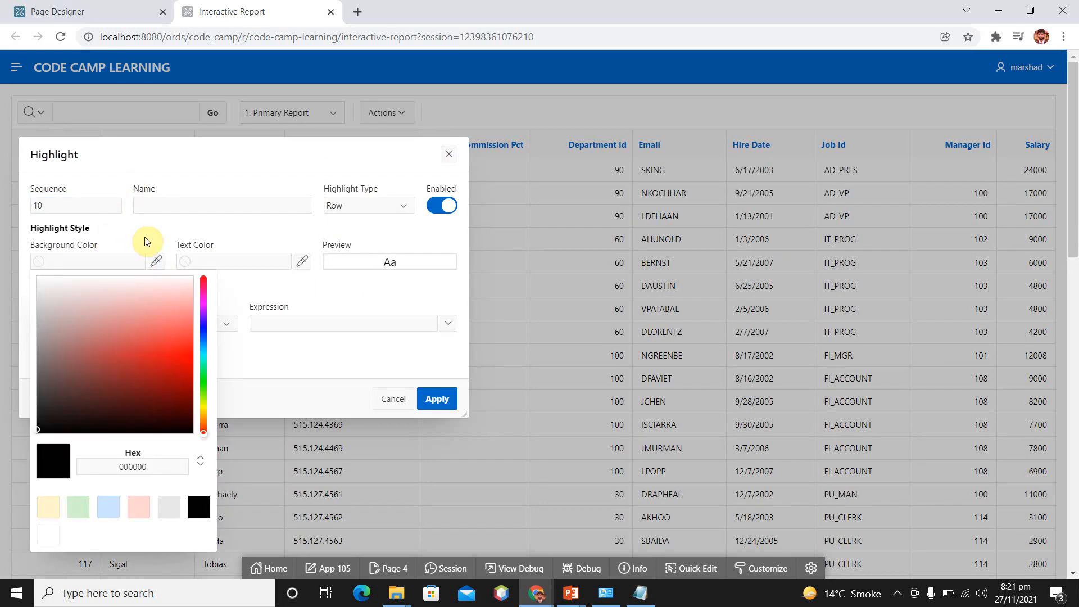
click(181, 300)
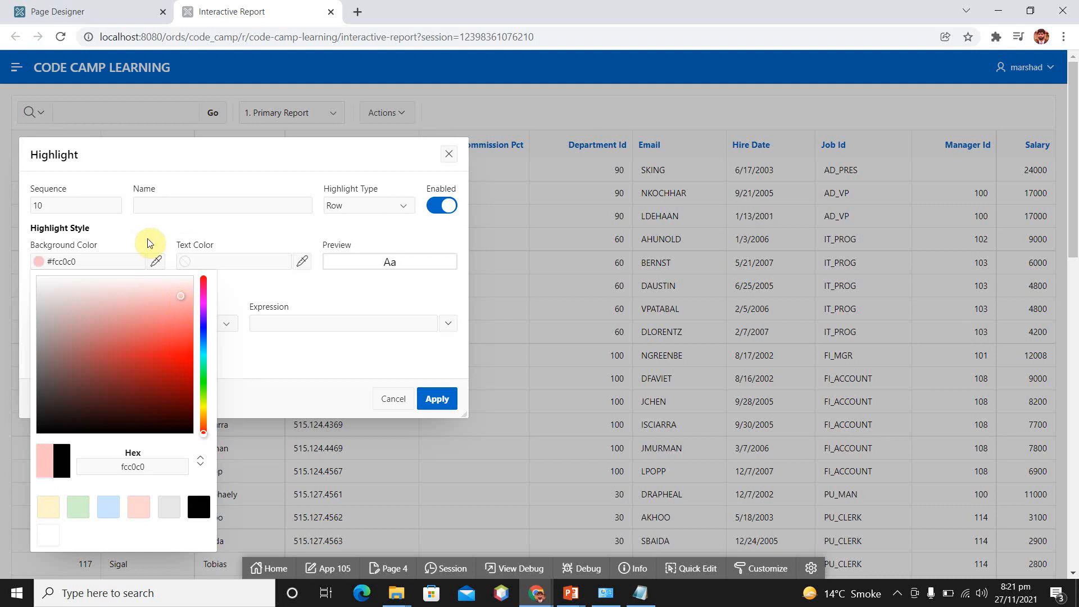
click(186, 299)
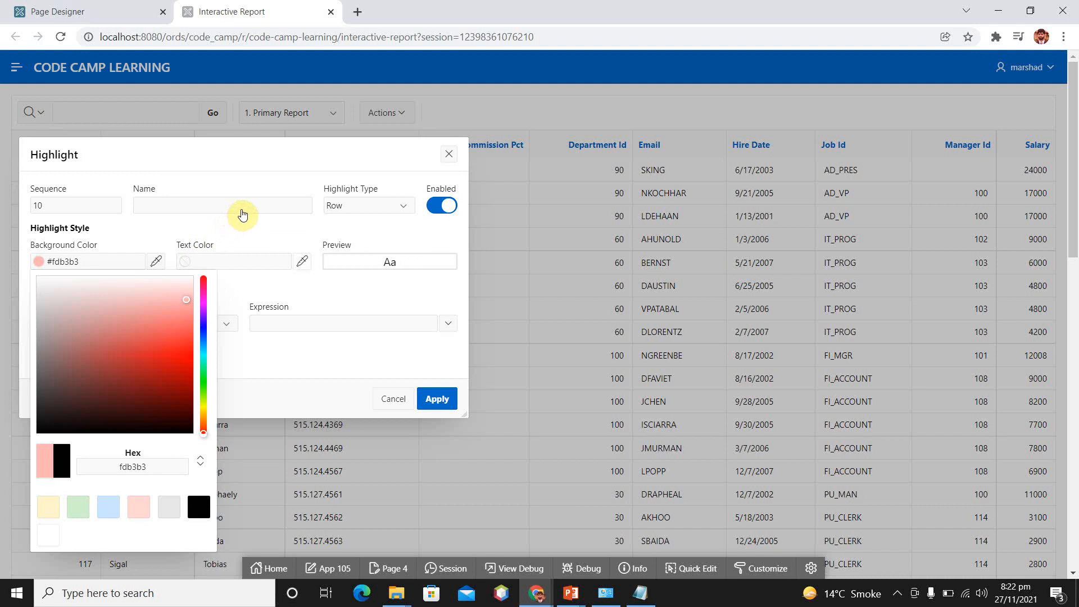
click(341, 290)
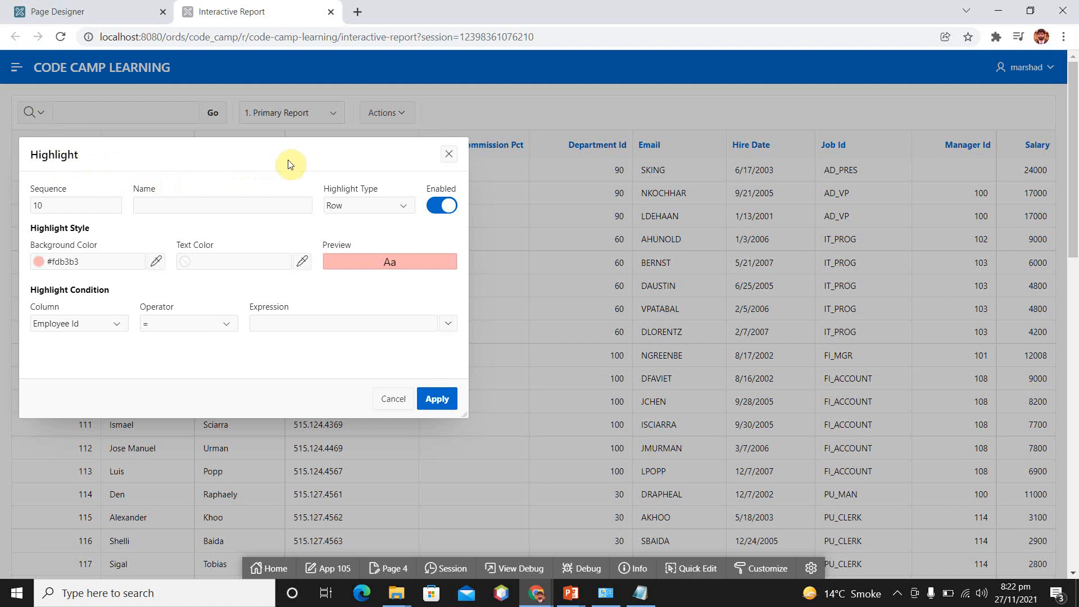
click(404, 206)
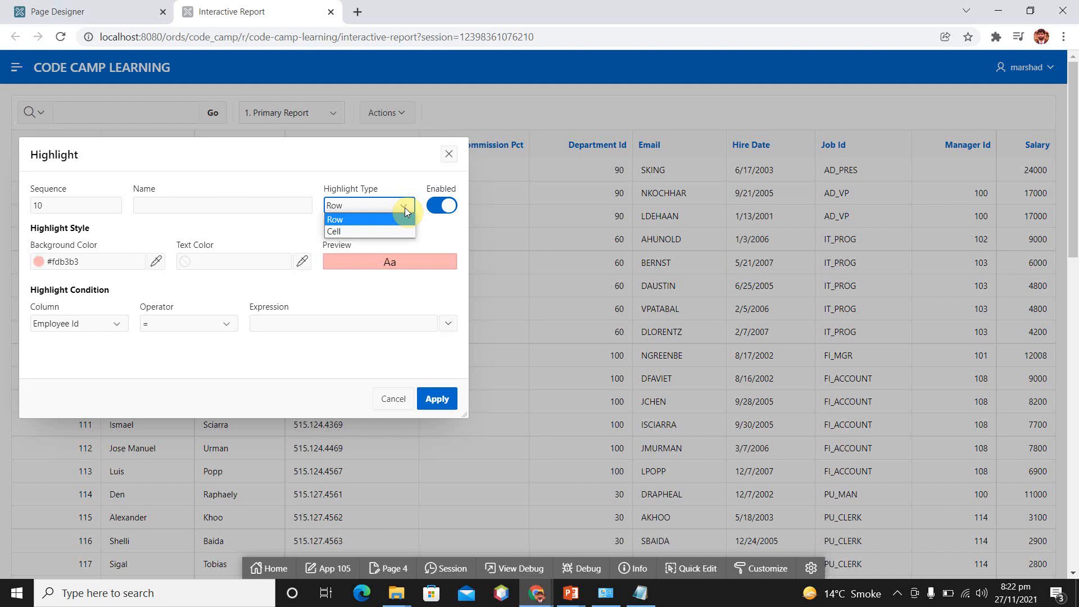
click(405, 207)
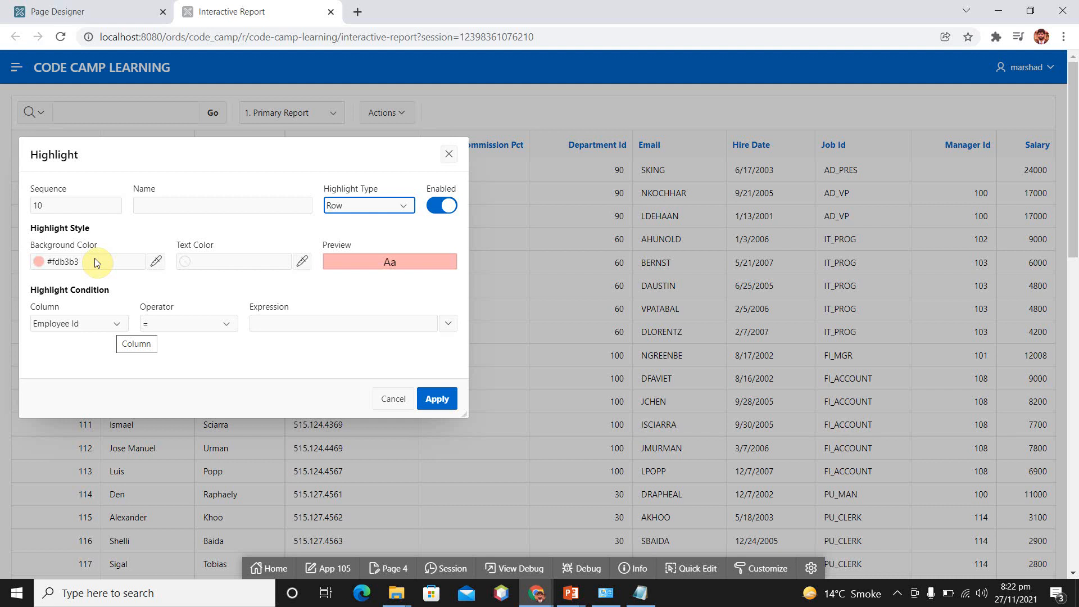
Set the row highlight condition to Salary >= 5000 and apply the highlight rule to the report
click(118, 324)
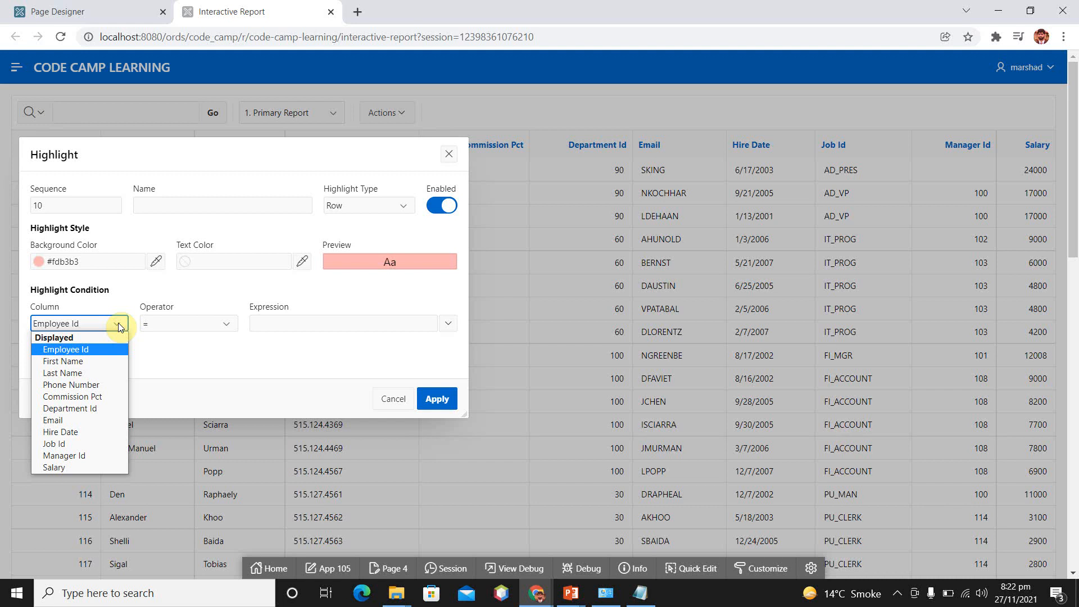
key(Down)
key(Down)
key(Down)
key(Down)
key(Down)
key(Down)
key(Down)
key(Down)
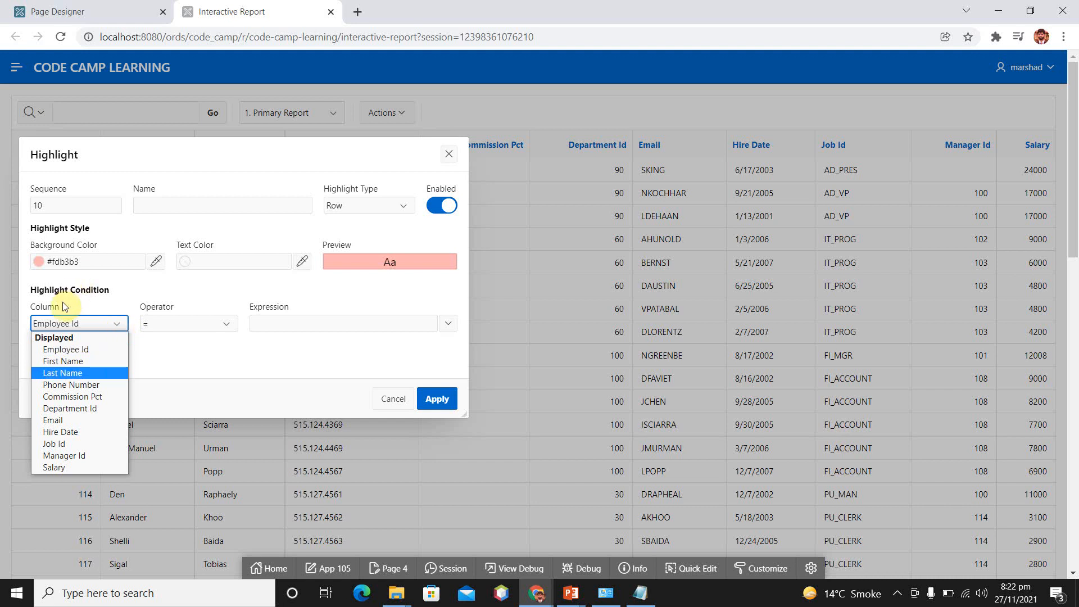
click(57, 467)
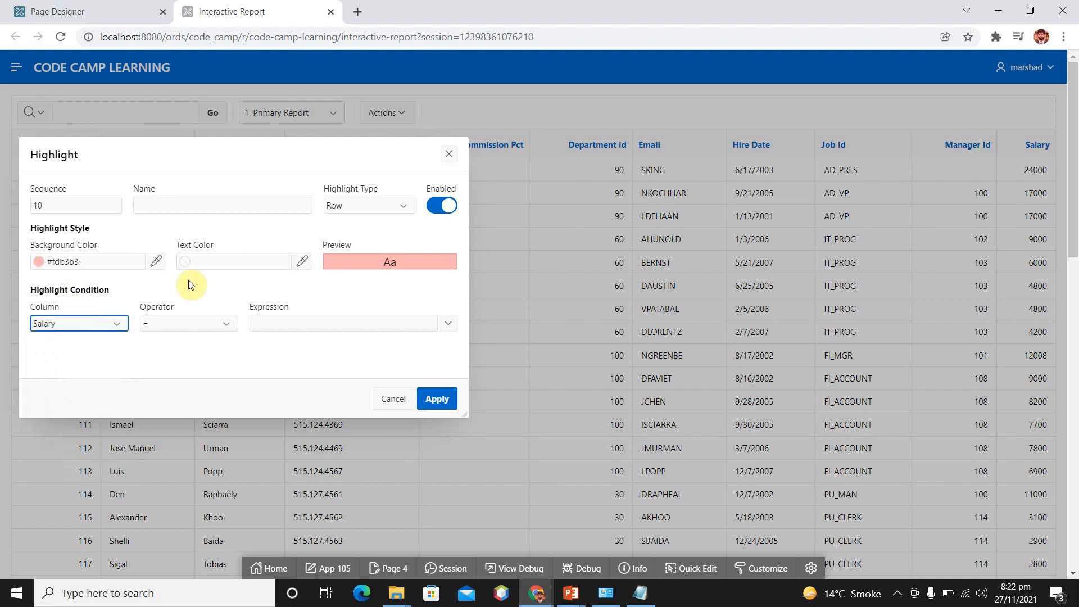
click(222, 322)
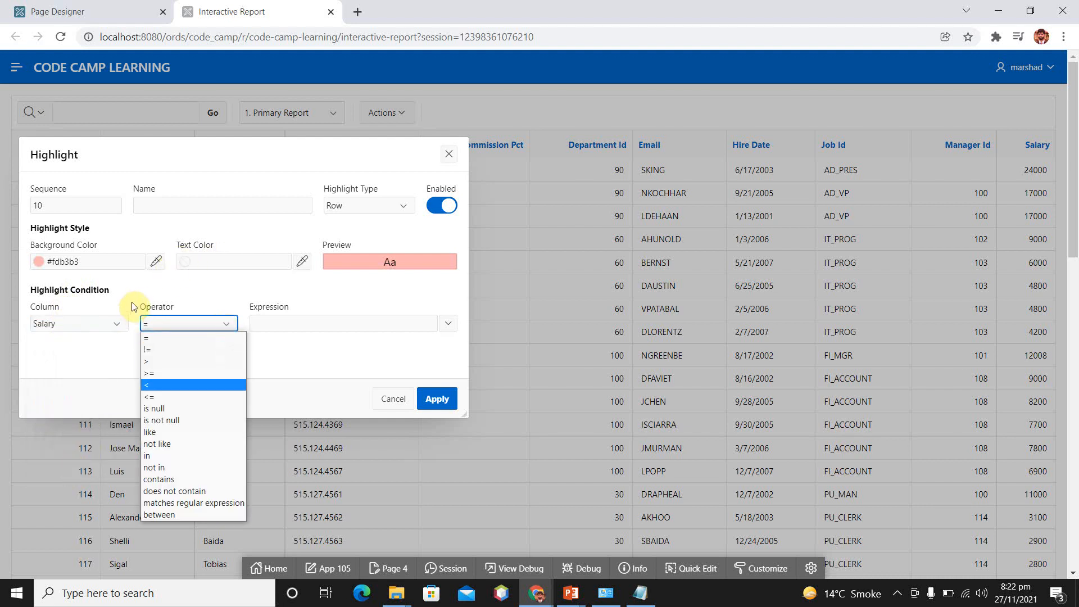
click(176, 363)
click(231, 322)
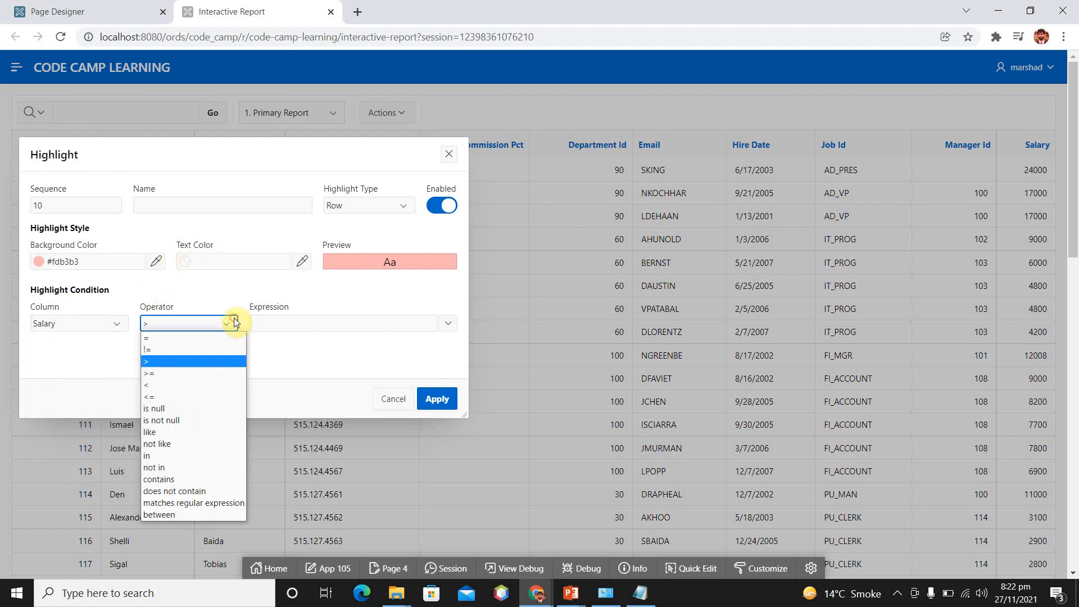
click(195, 375)
click(318, 326)
text(5000)
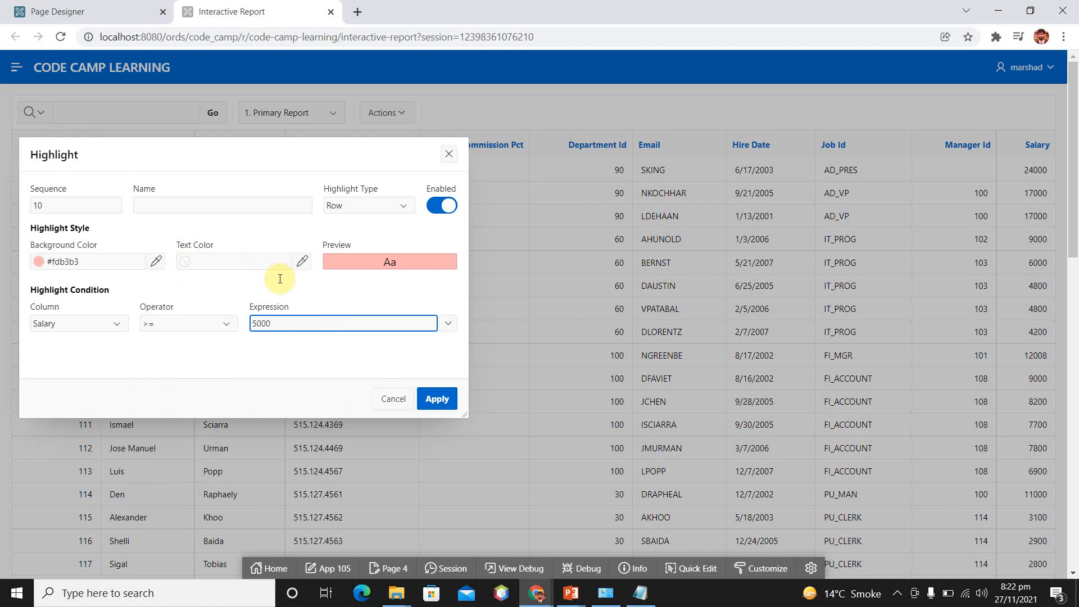
click(432, 399)
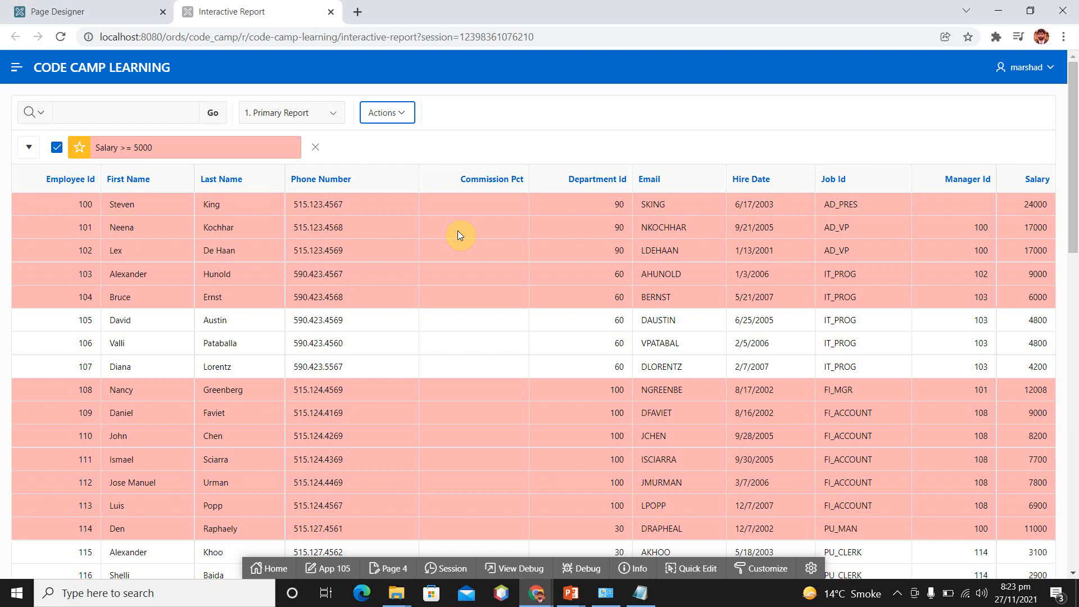
Review the highlighted rows on the page and remove the Salary >= 5000 highlight from the report
scroll(457, 231, down, 10)
scroll(459, 233, down, 5)
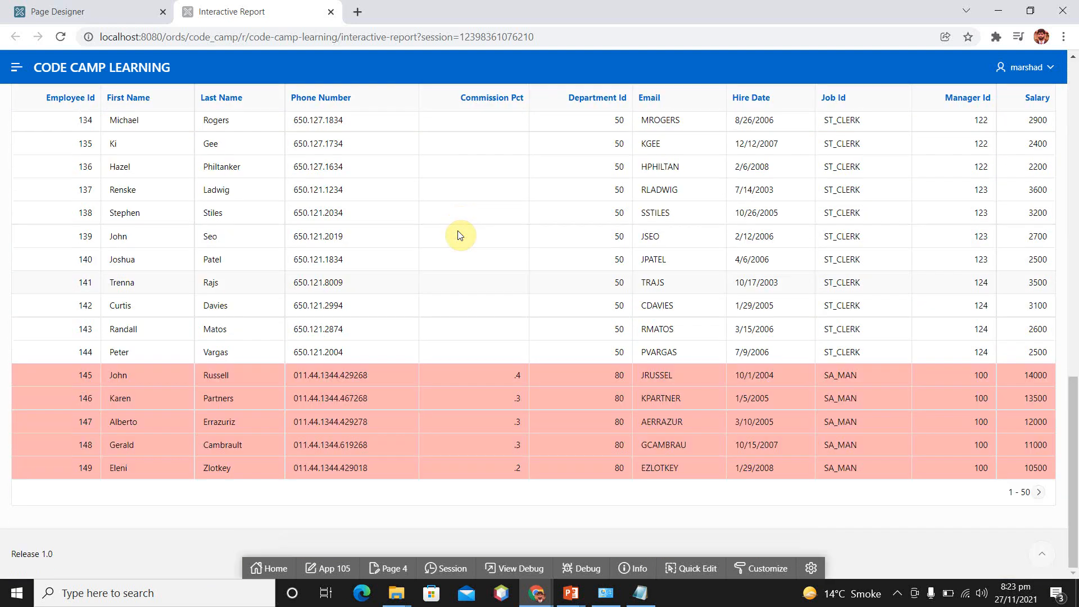
scroll(459, 234, up, 15)
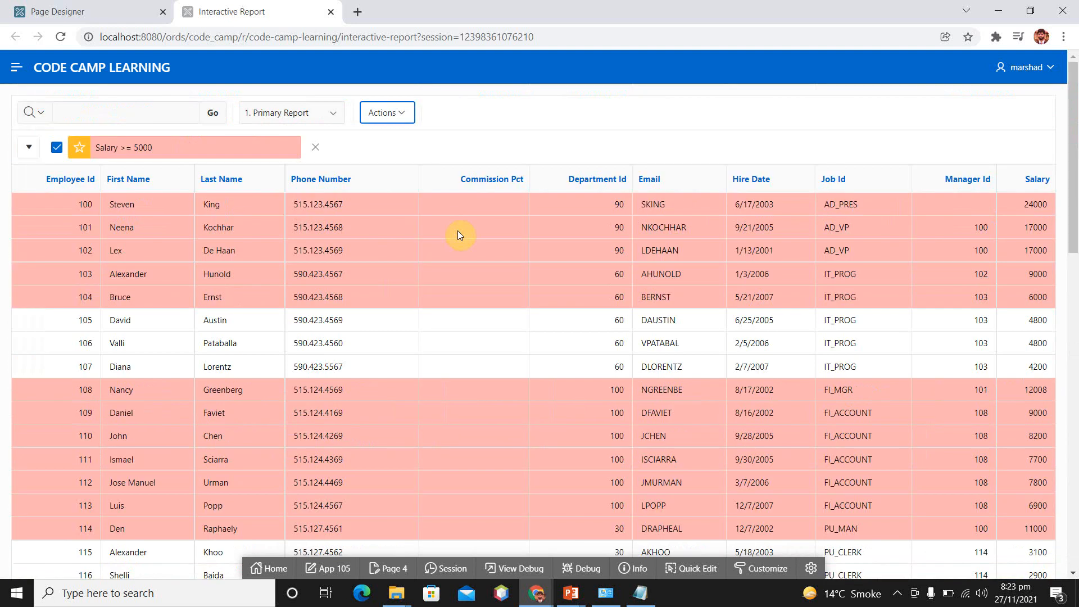
click(316, 148)
Look through the report's available actions, open its download options and move the dialog clear of the page edge
click(406, 114)
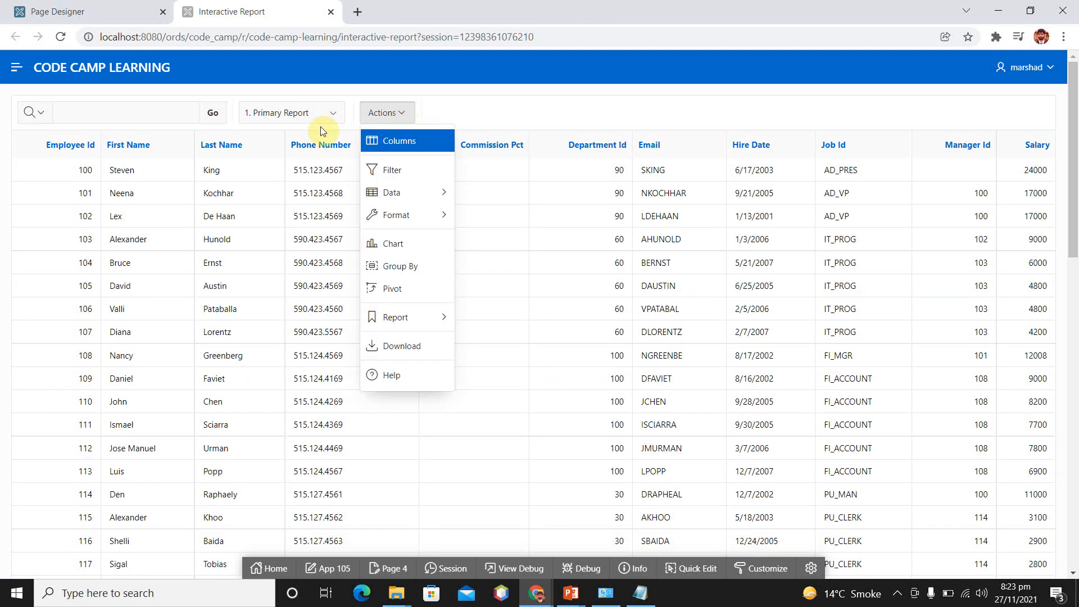
key(Down)
key(Down)
key(Down)
key(Right)
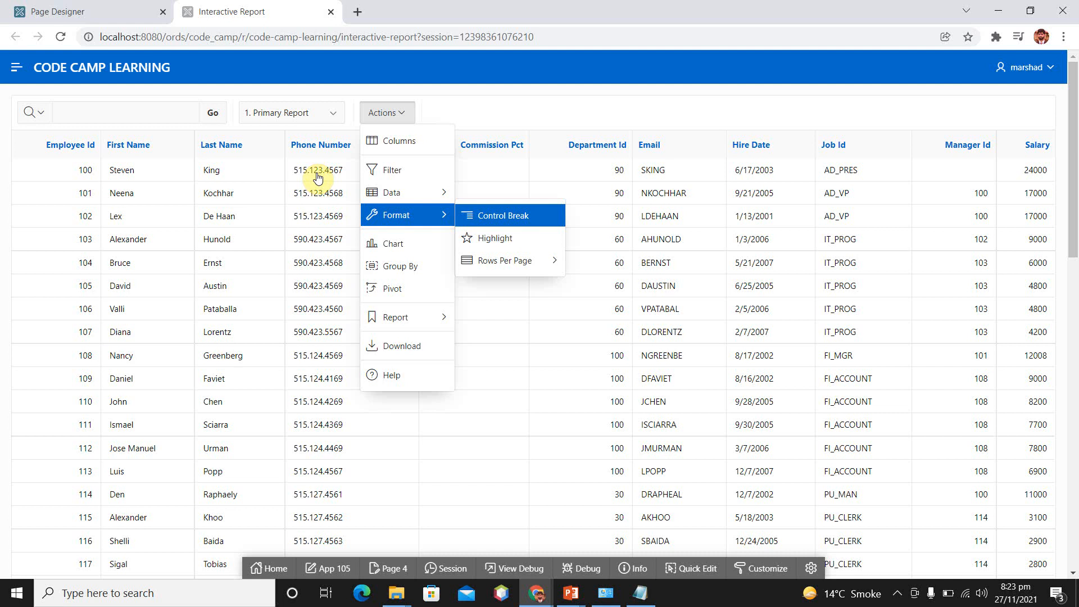
key(Left)
key(Down)
key(Down)
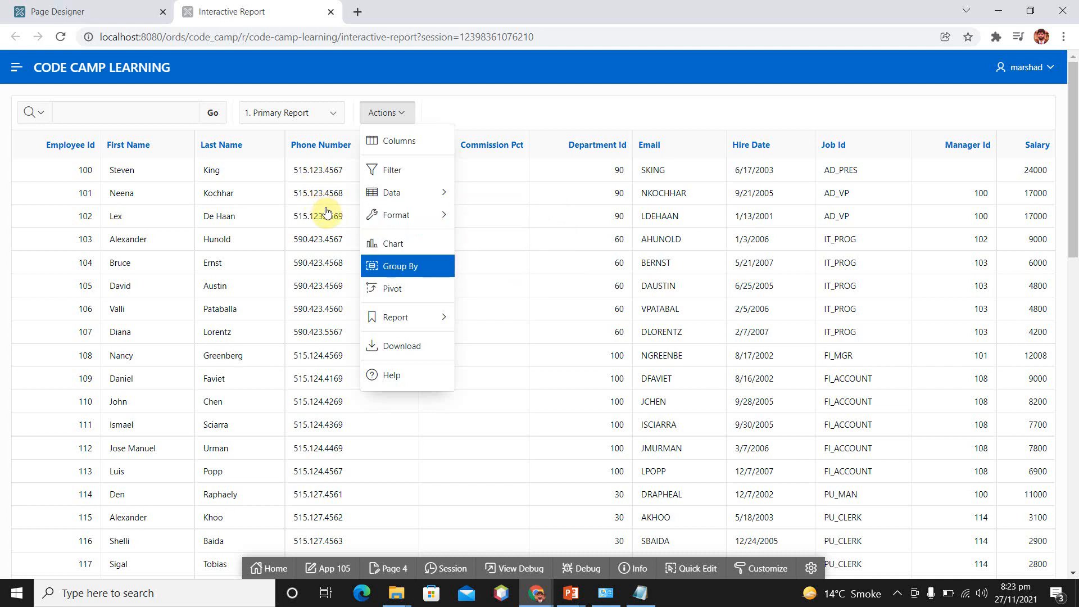
key(Down)
key(Down)
key(Right)
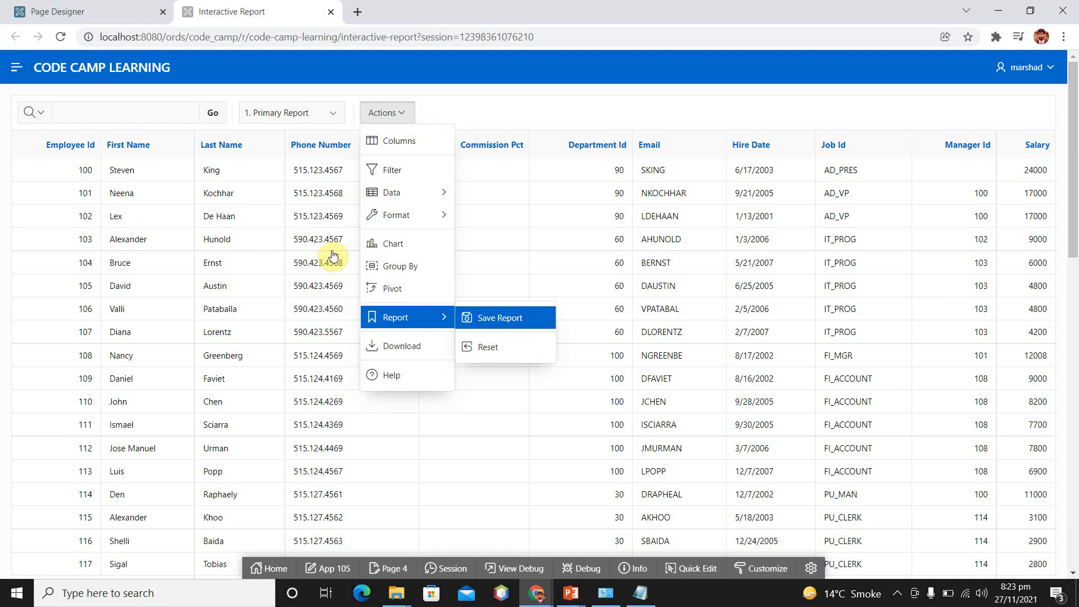
key(Left)
key(Down)
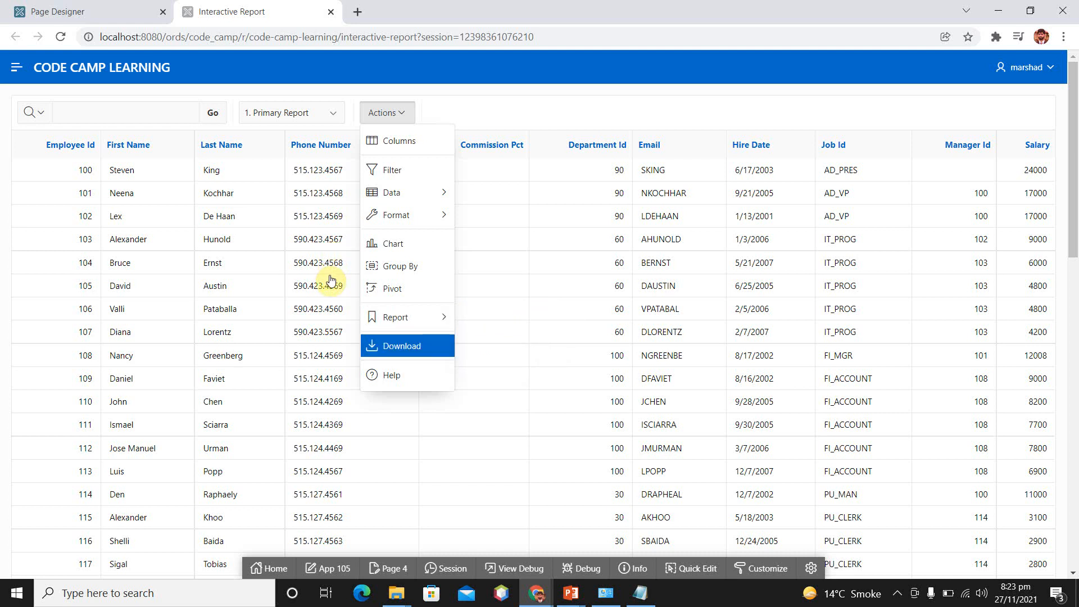
click(413, 347)
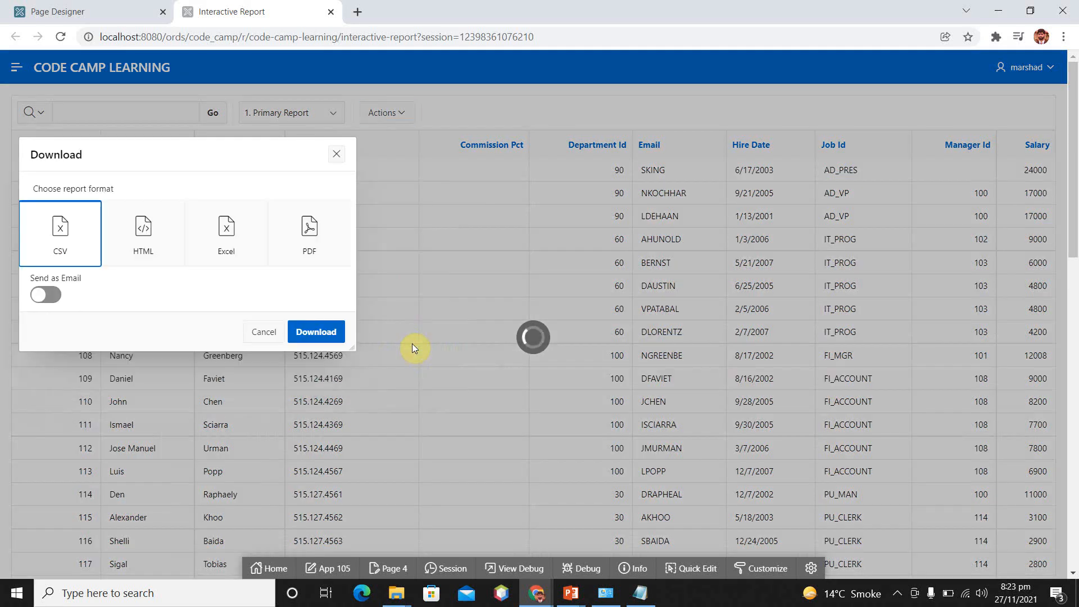
drag(192, 145, 378, 113)
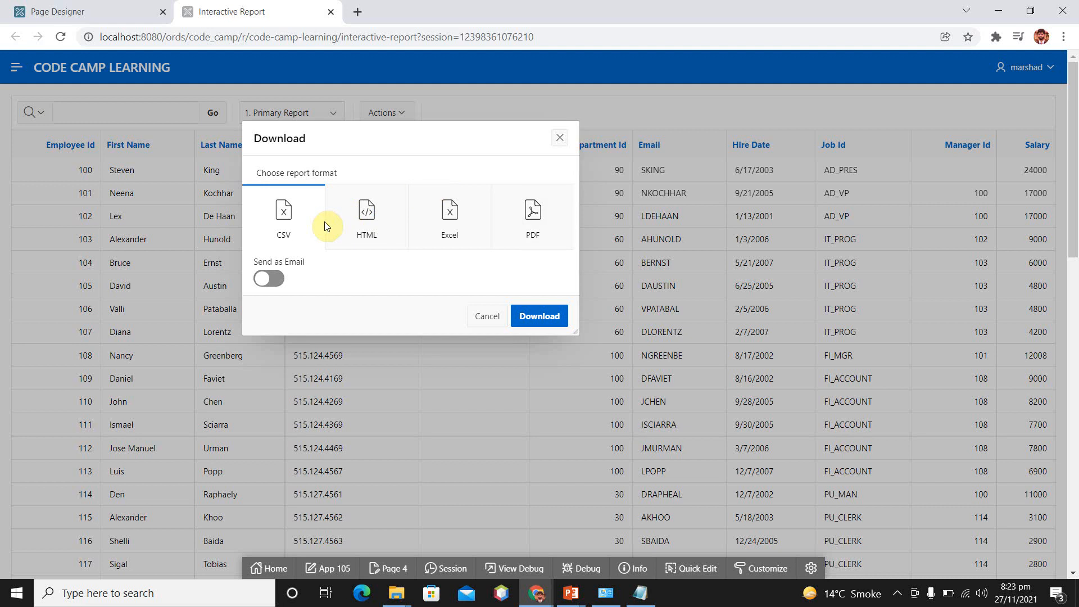
Check the Send as Email fields, switch that option off again and download the report in PDF format
click(273, 279)
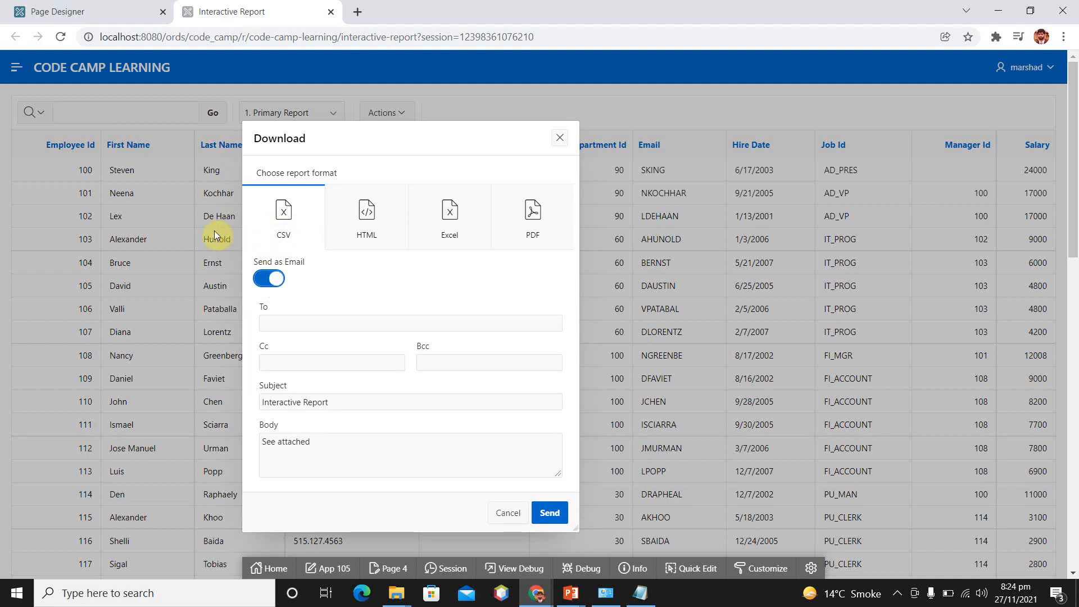
click(265, 280)
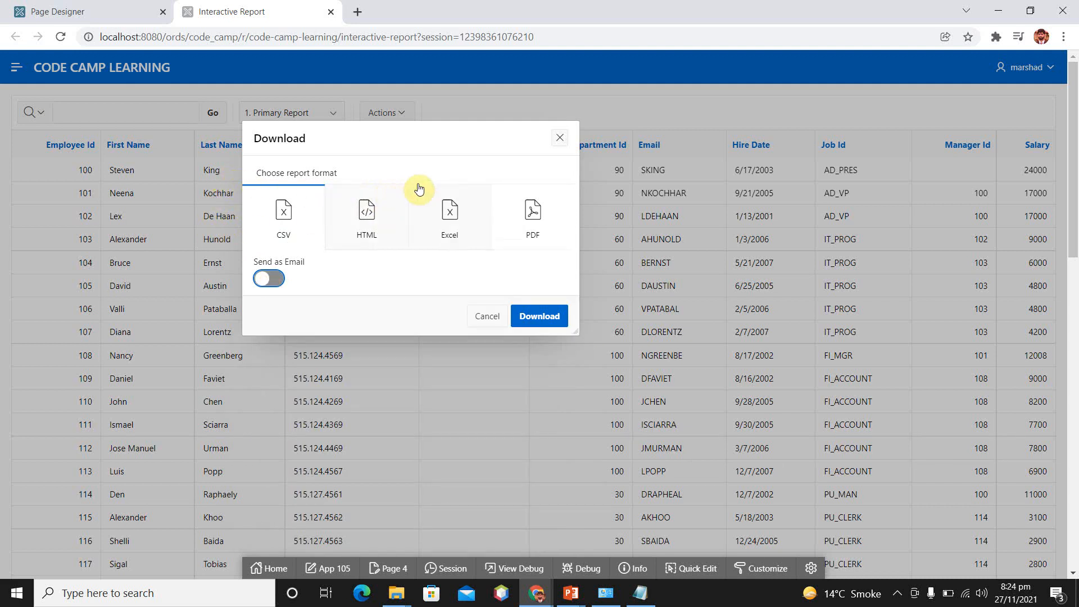
click(539, 231)
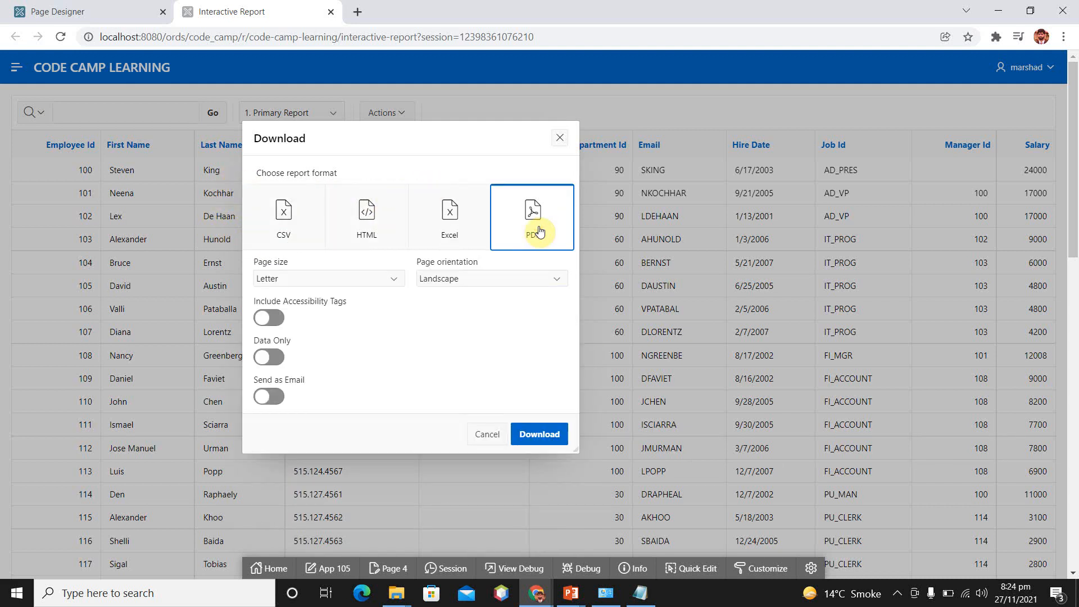
click(534, 438)
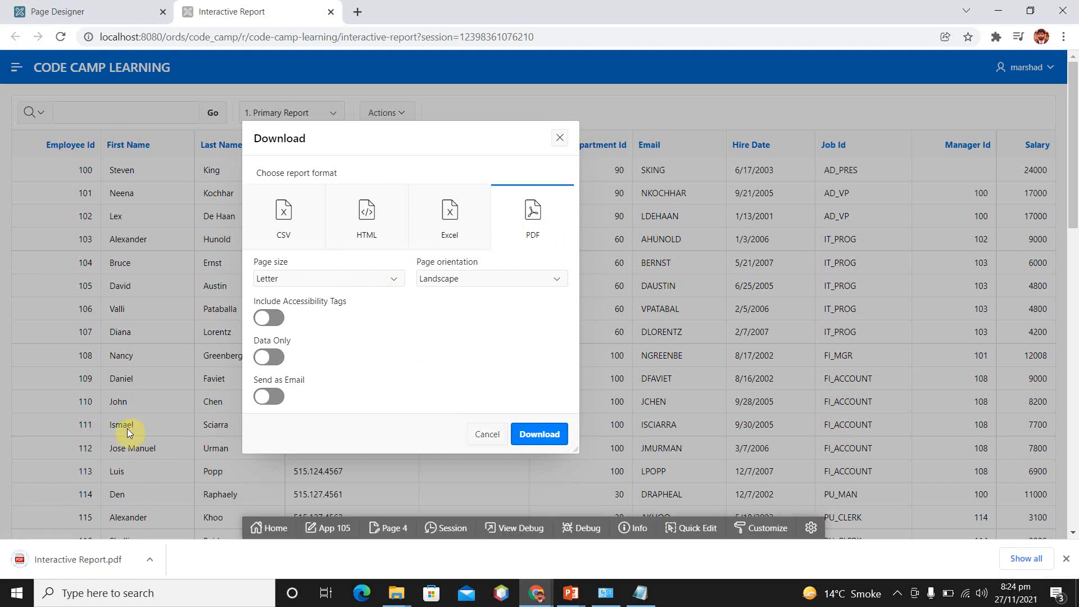
Open the downloaded Interactive Report.pdf and look through its pages of employee rows
click(150, 560)
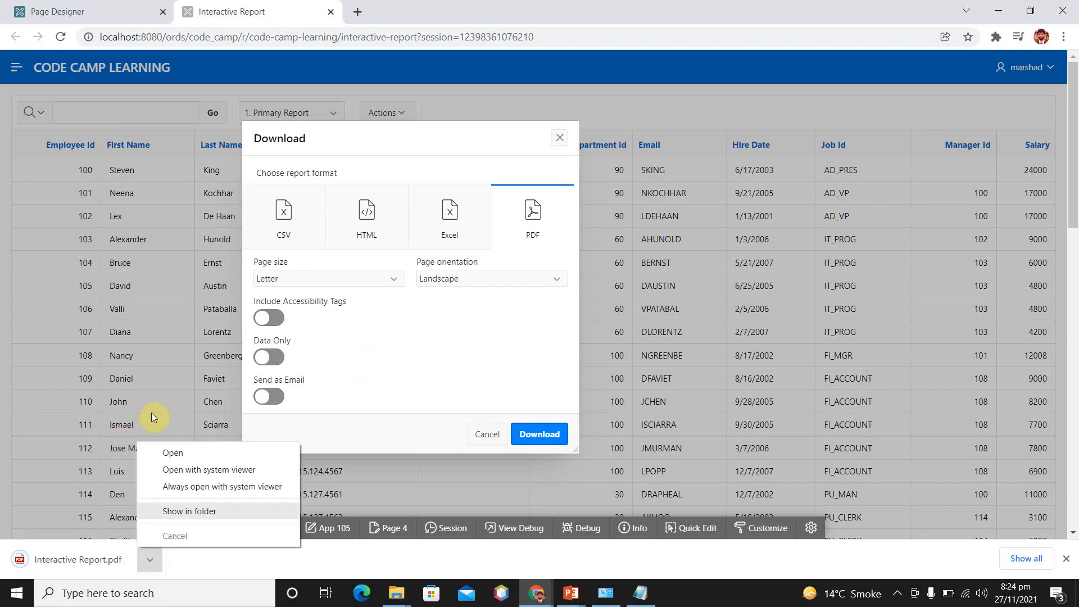
click(97, 562)
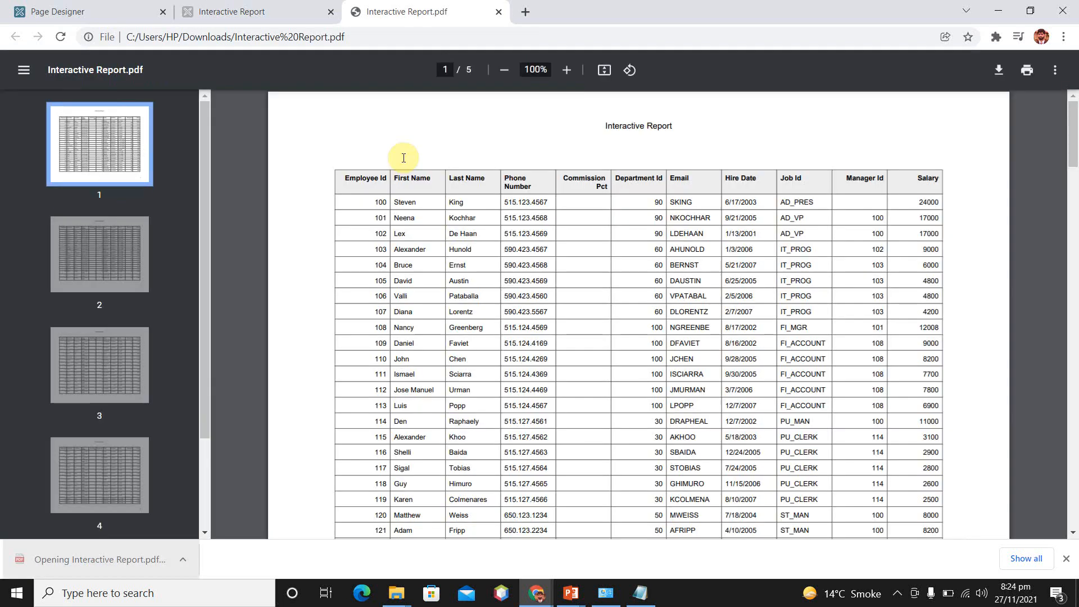
scroll(547, 245, down, 1)
scroll(546, 245, down, 3)
scroll(546, 245, up, 4)
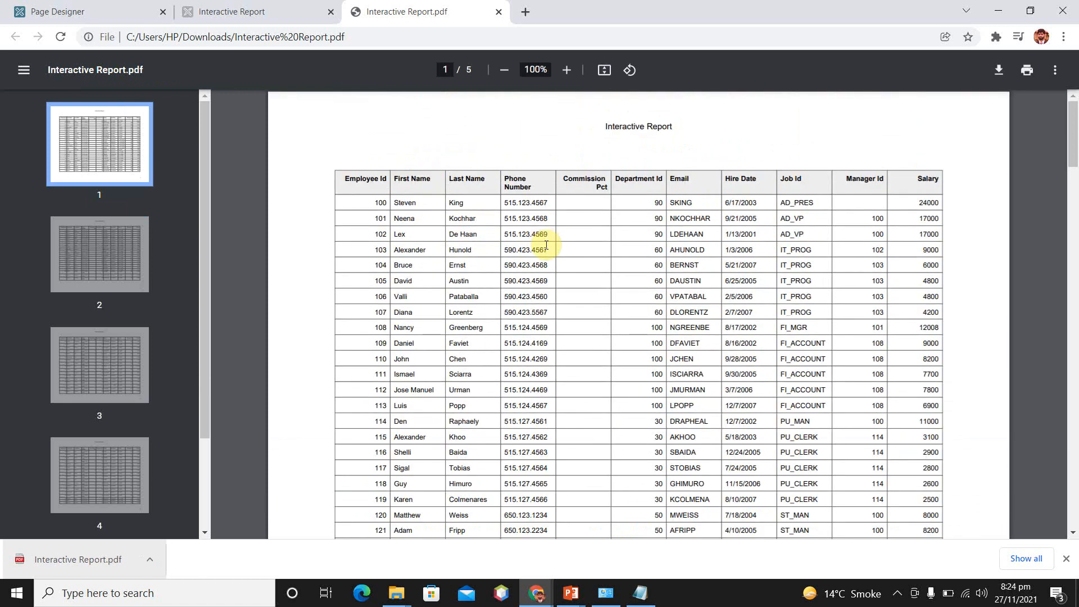
scroll(546, 245, down, 20)
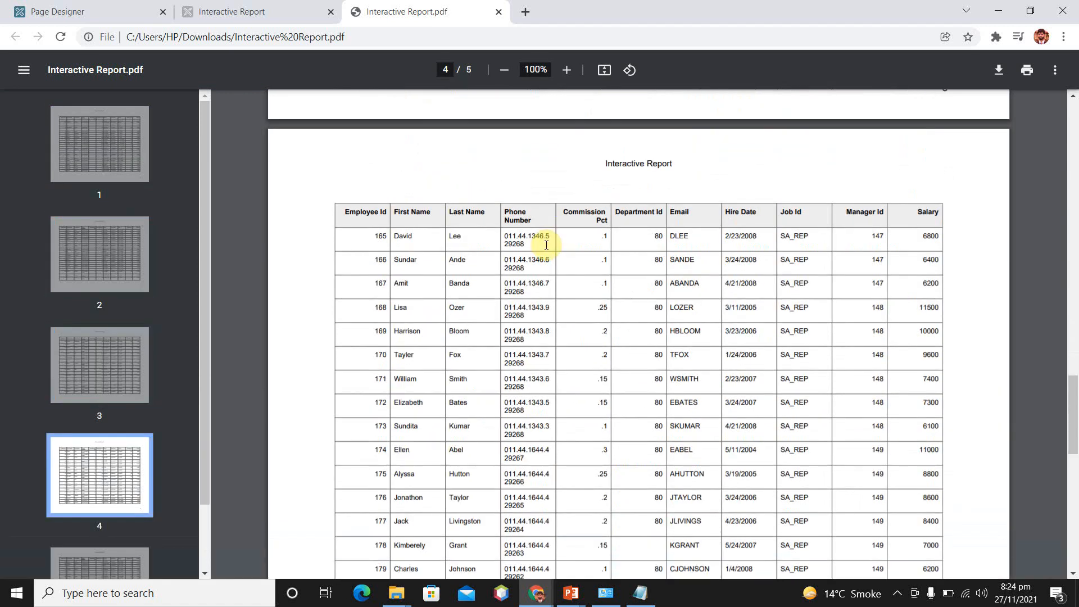
click(998, 10)
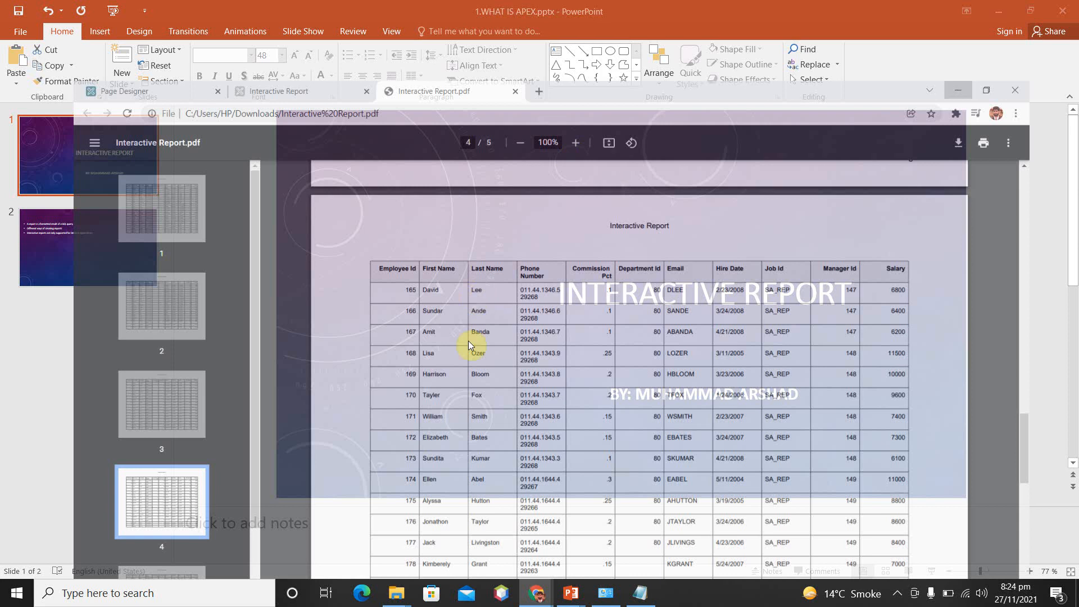
click(537, 593)
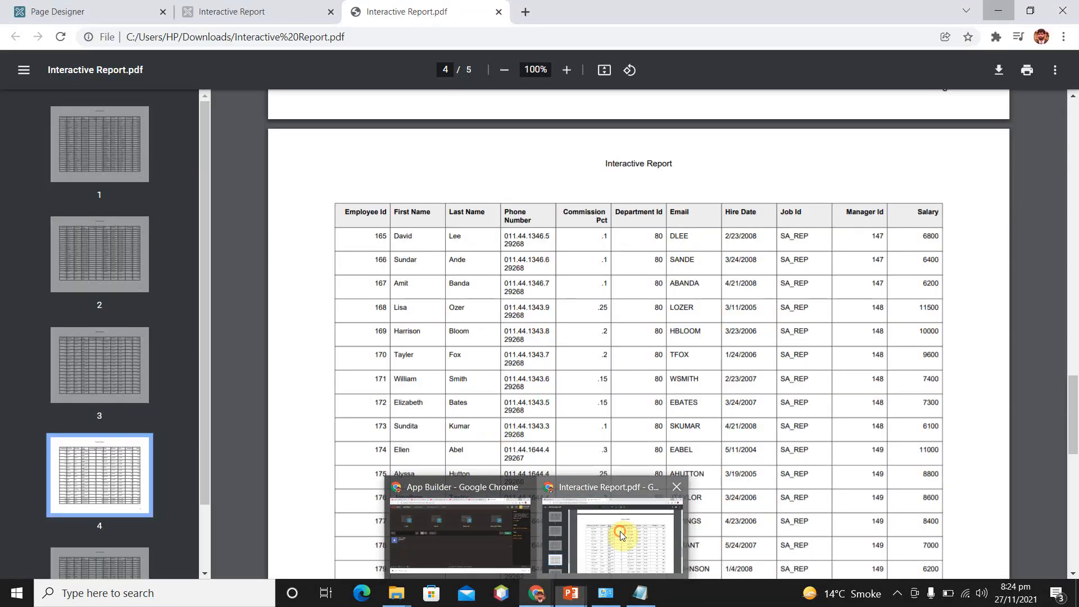
click(613, 528)
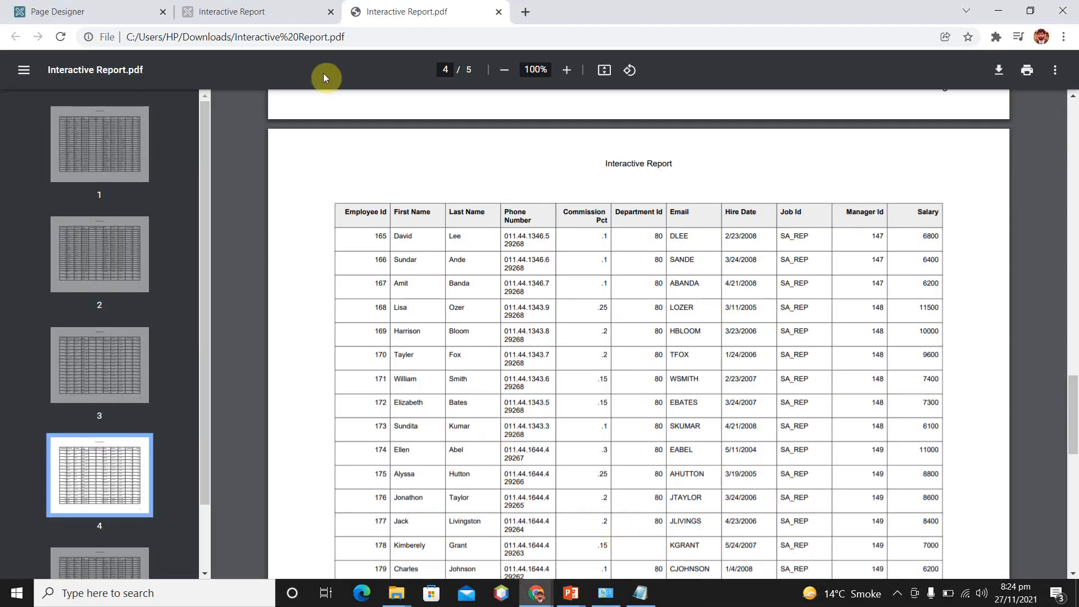
Return to the running Interactive Report page and close its download options
click(199, 6)
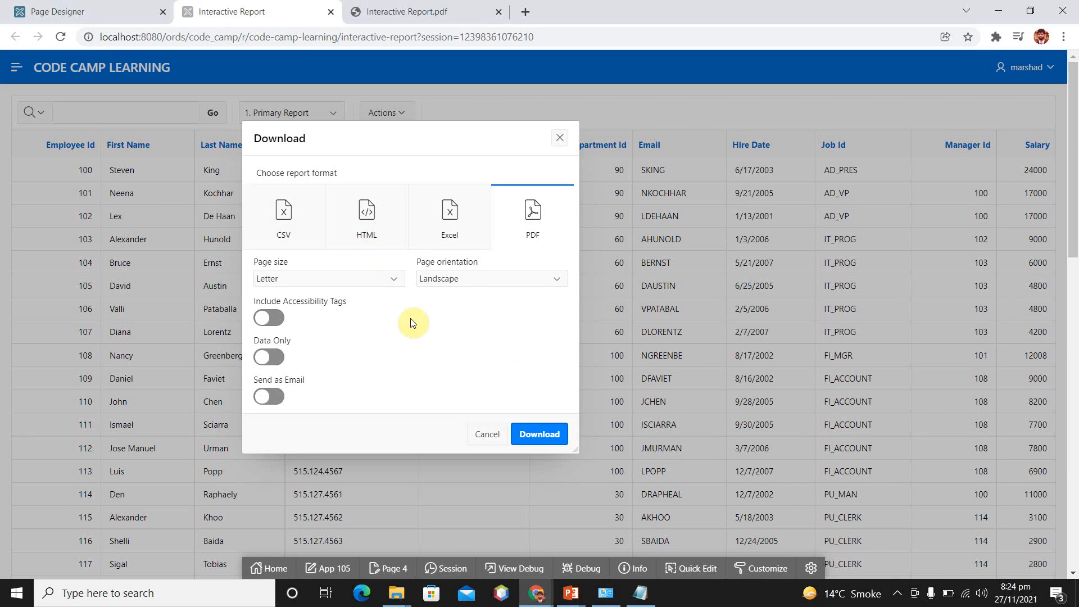
click(487, 434)
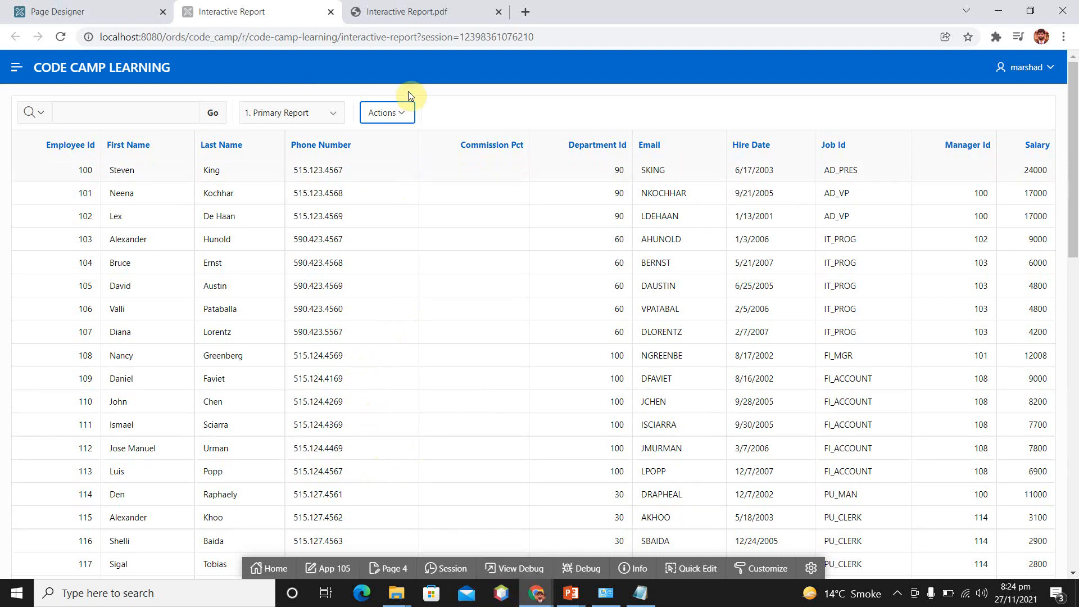
Return to Page Designer, select the Interactive Report region and look over its list of columns
click(110, 8)
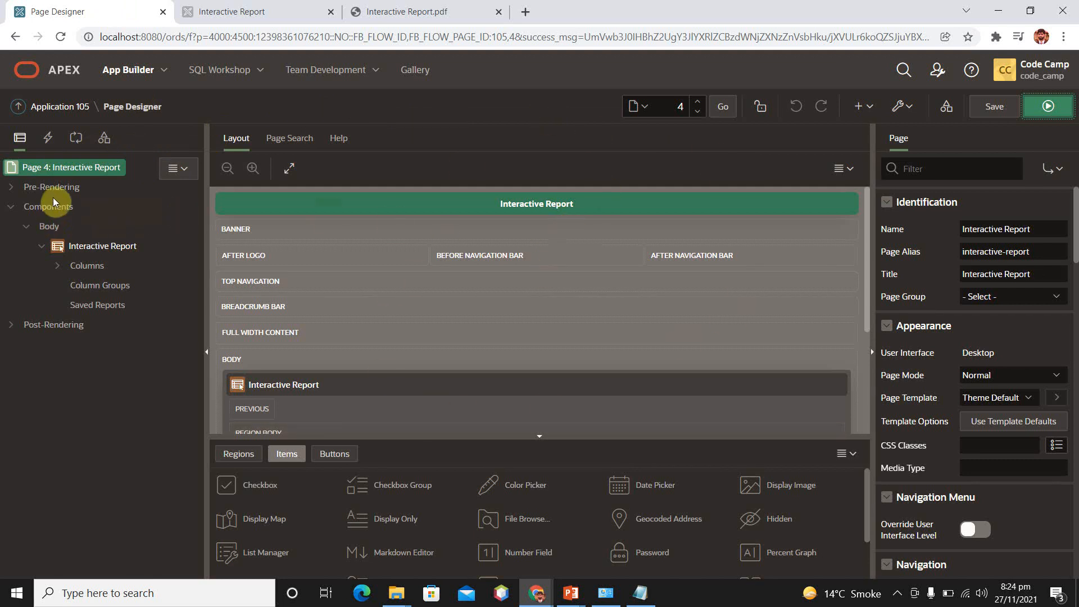
click(76, 246)
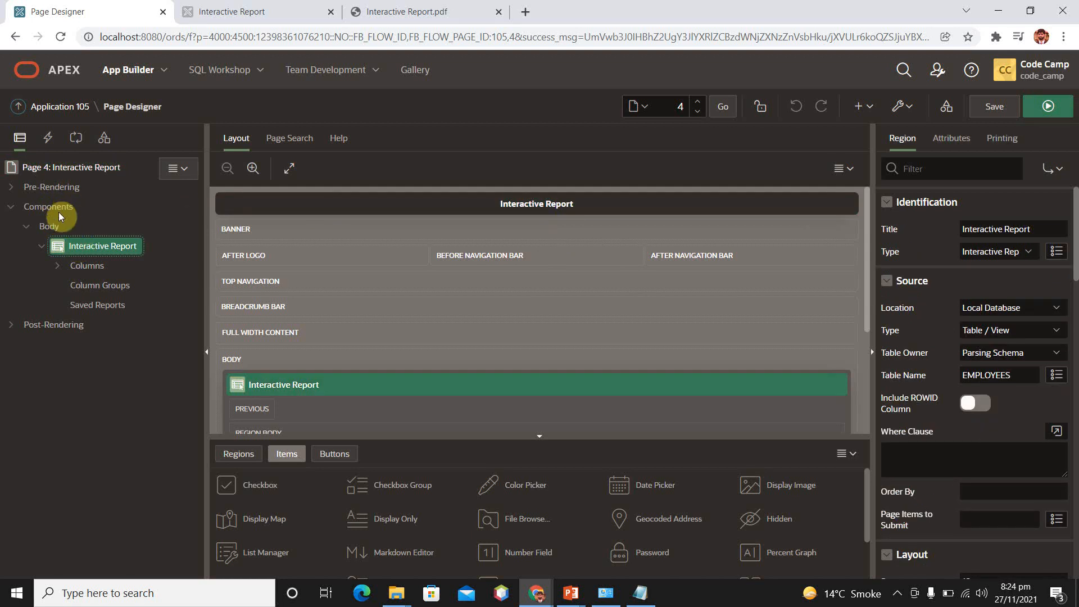
click(58, 265)
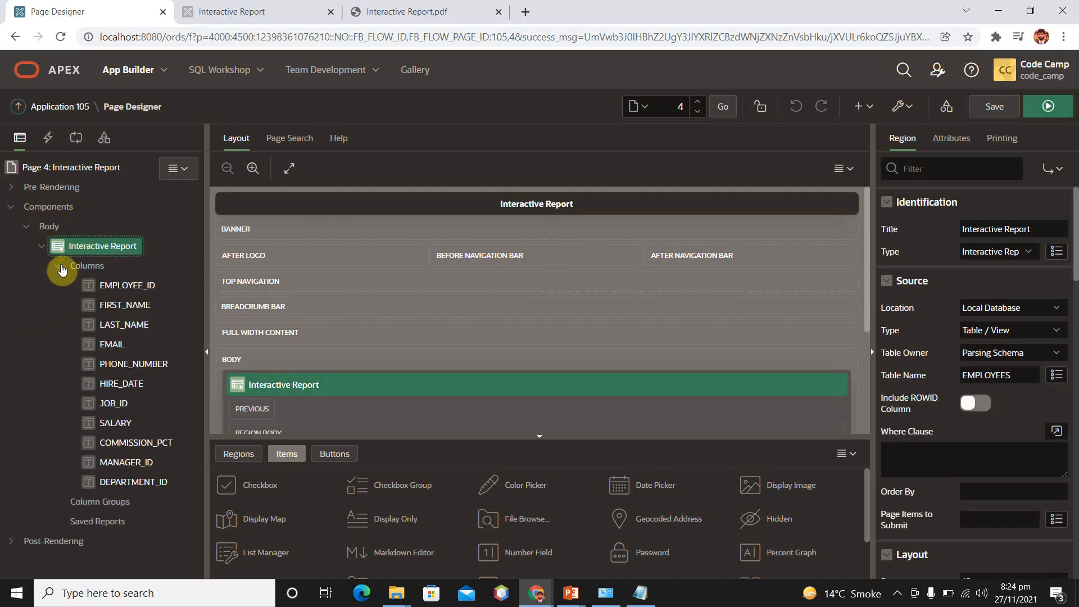
click(59, 267)
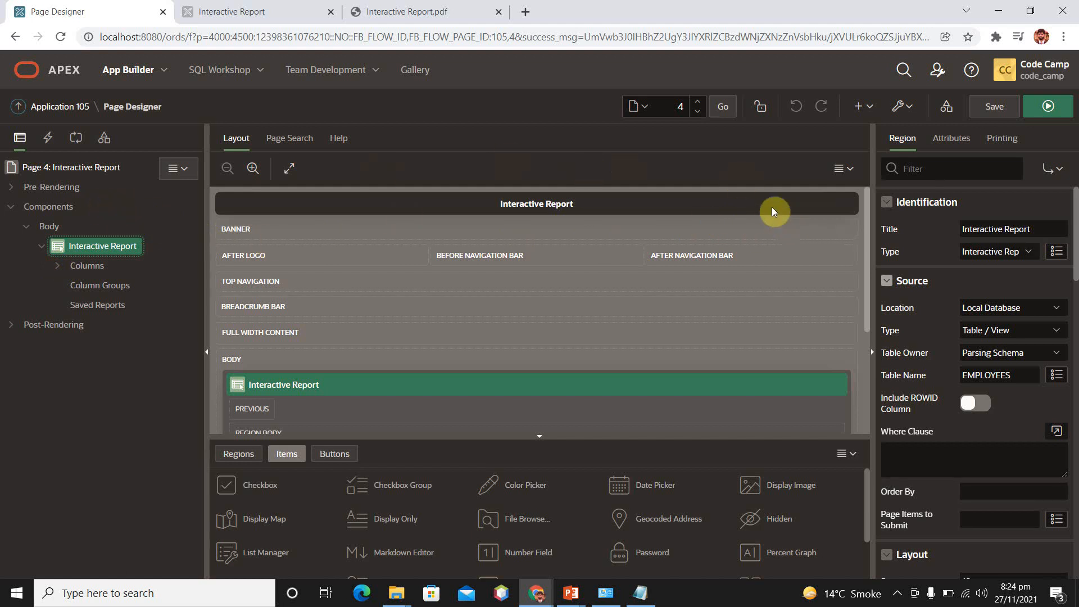
Examine the Interactive Report region's title and the region types available for it, keeping the current type
click(1043, 228)
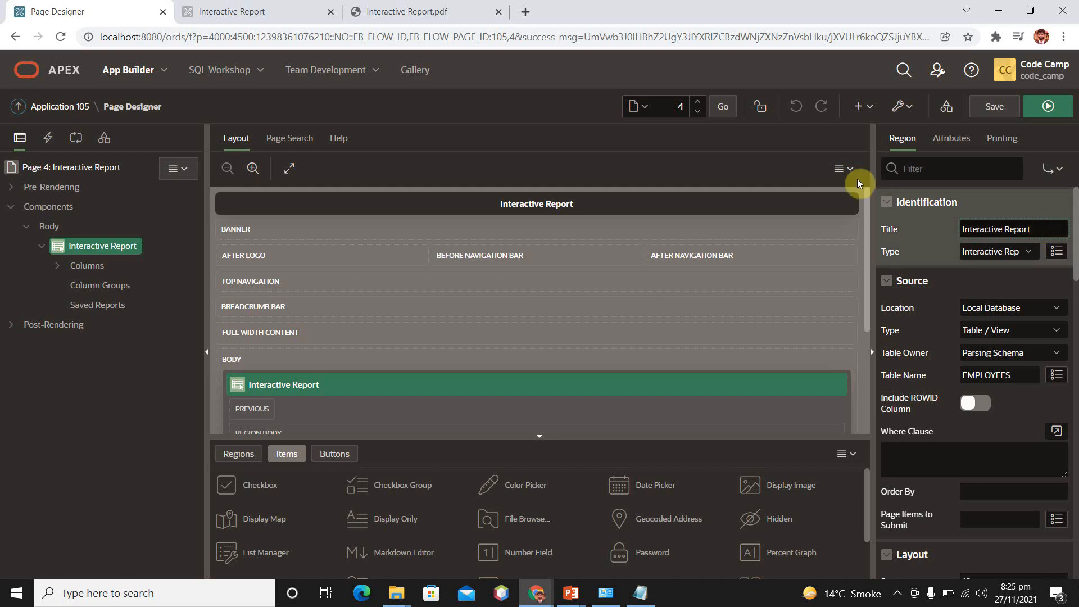
click(1077, 220)
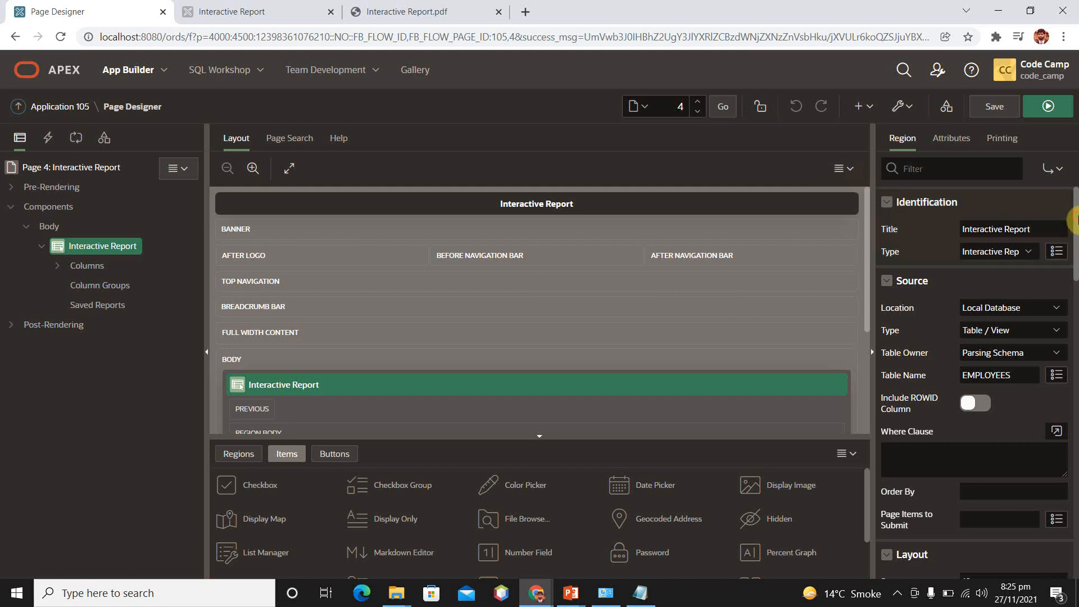
click(1028, 253)
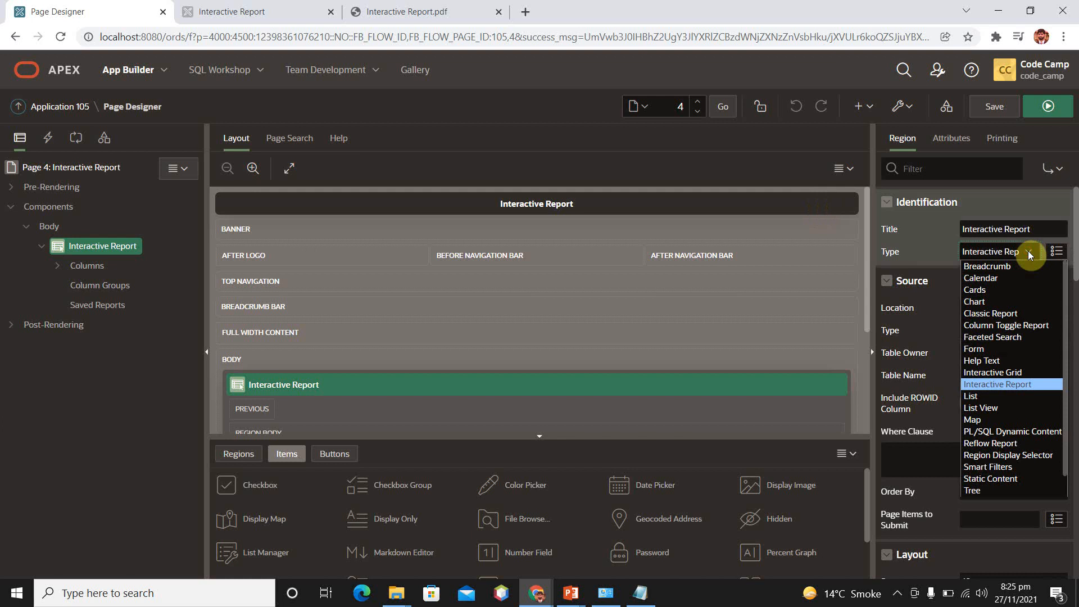
click(1028, 253)
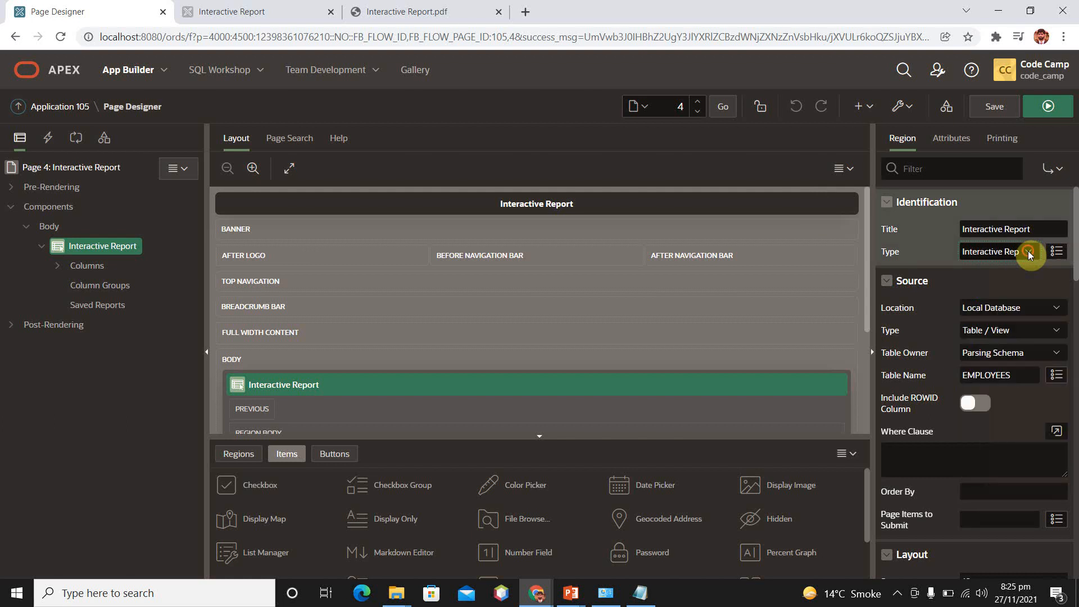
click(1027, 250)
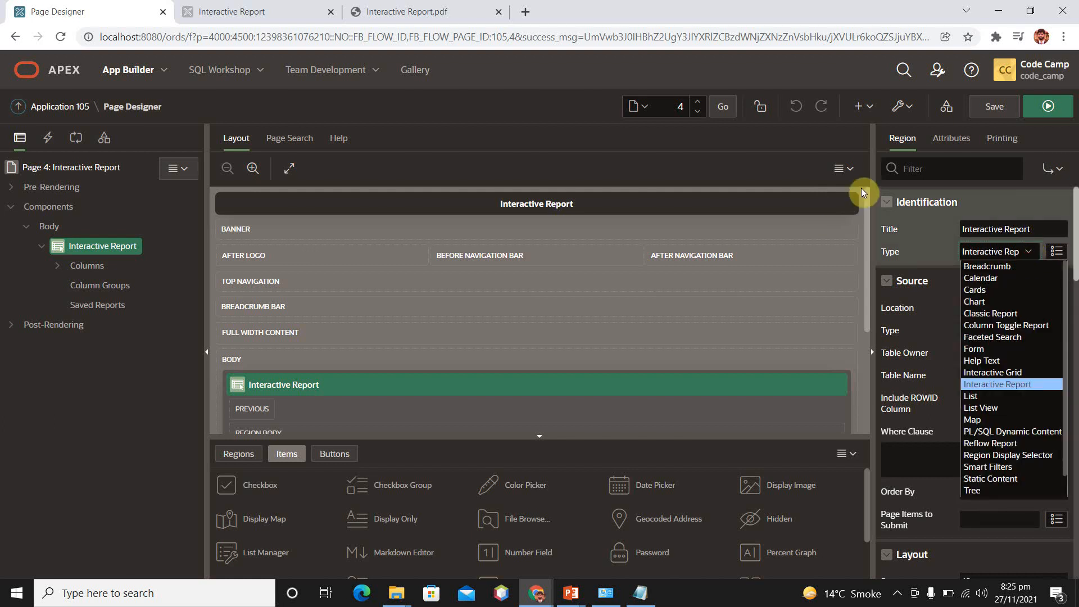
click(862, 189)
Turn on Include ROWID Column for the EMPLOYEES source, run the page and close the PDF's browser tab
drag(1076, 236, 1075, 255)
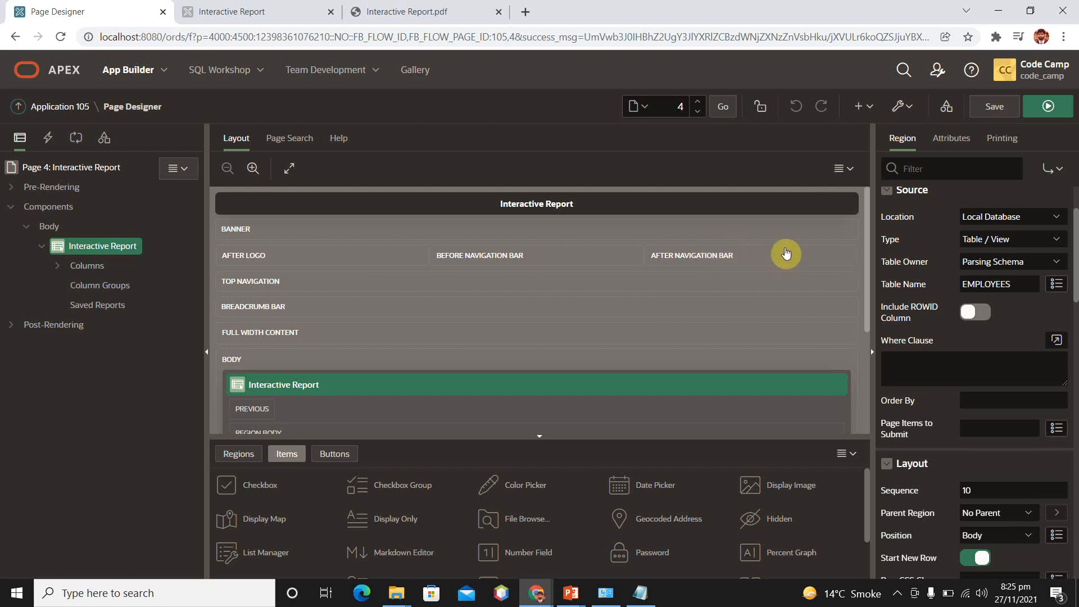
click(982, 315)
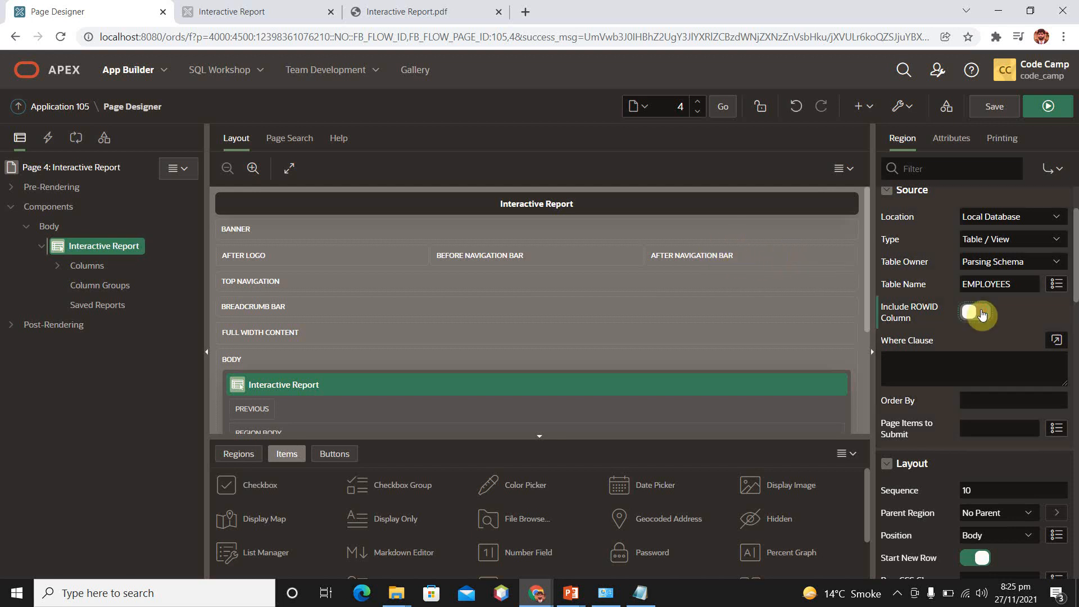
click(1044, 107)
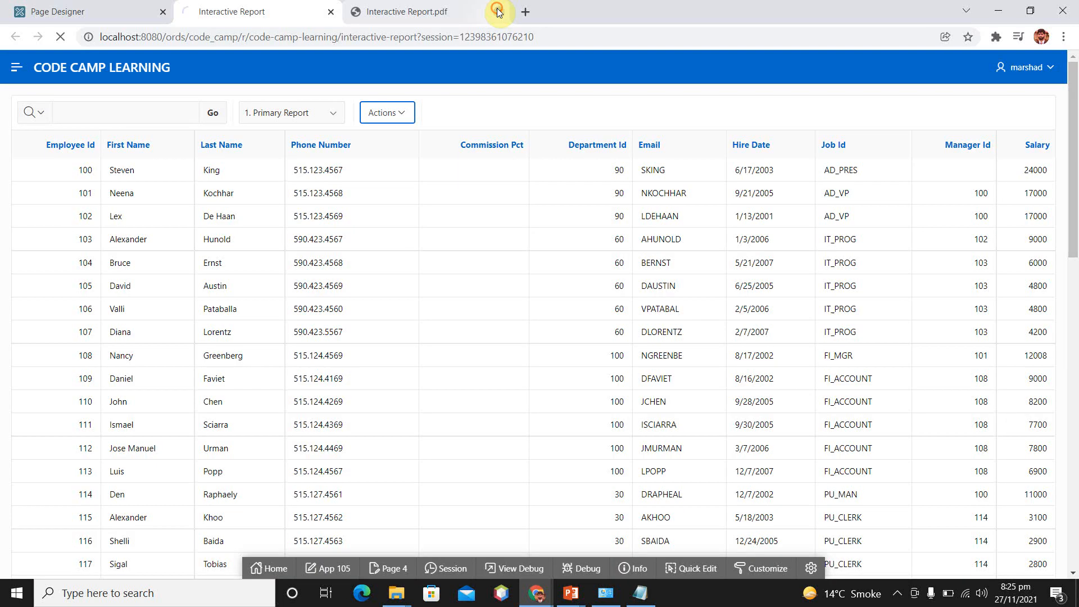
click(499, 12)
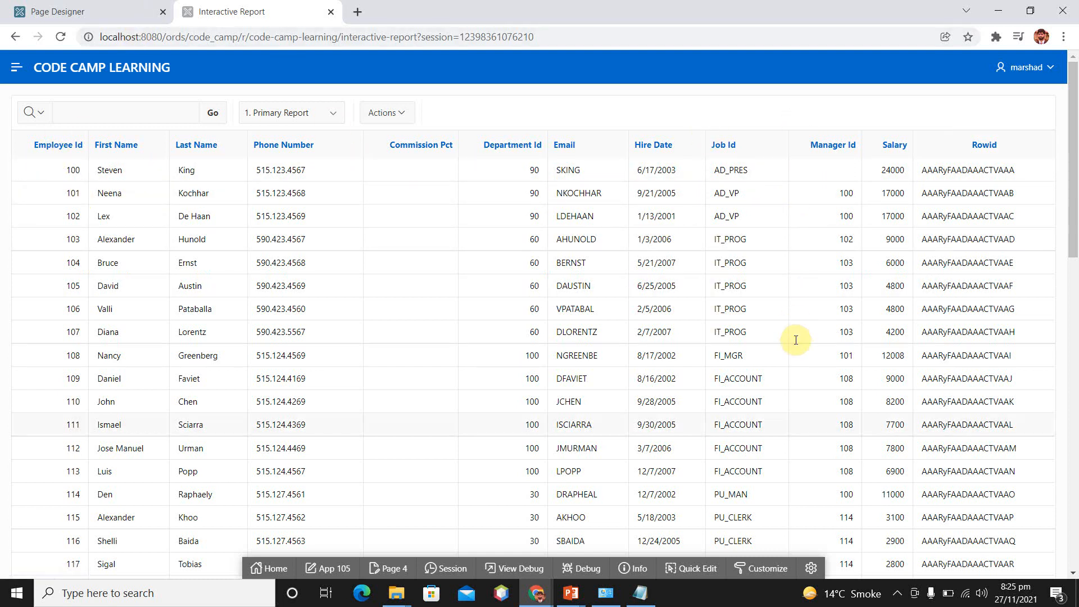
Back in Page Designer, switch Include ROWID Column off again and check the Where Clause and Order By fields
click(83, 12)
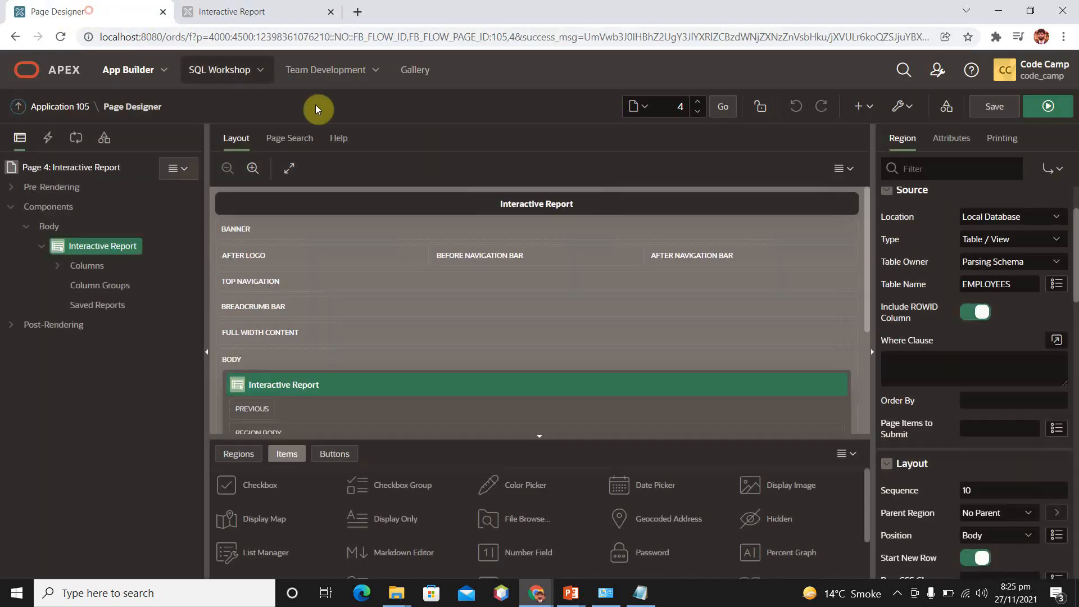
click(976, 313)
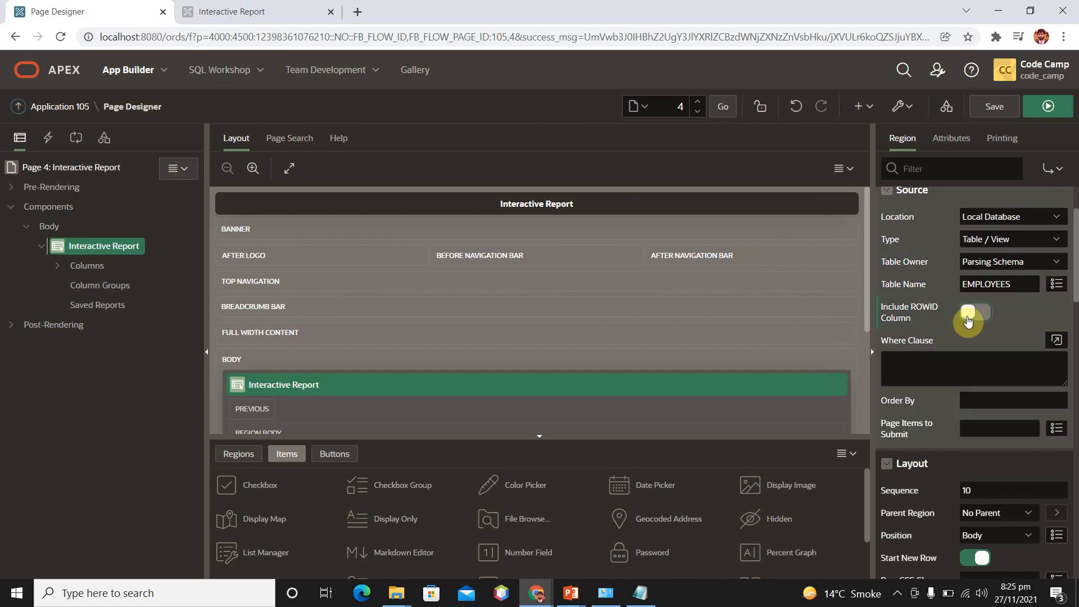
click(898, 365)
drag(1077, 249, 1077, 285)
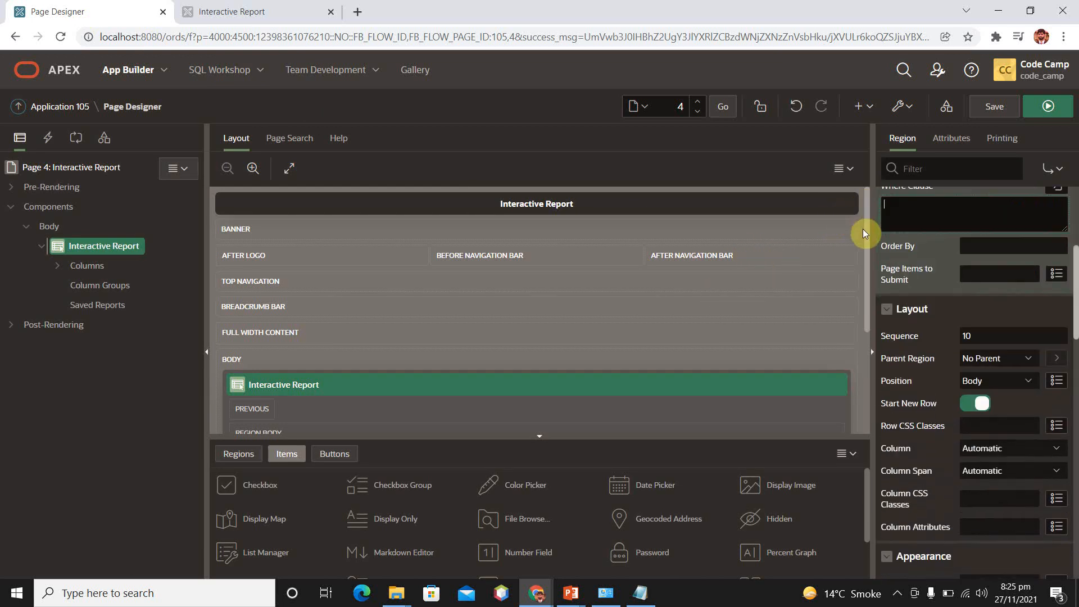
click(975, 246)
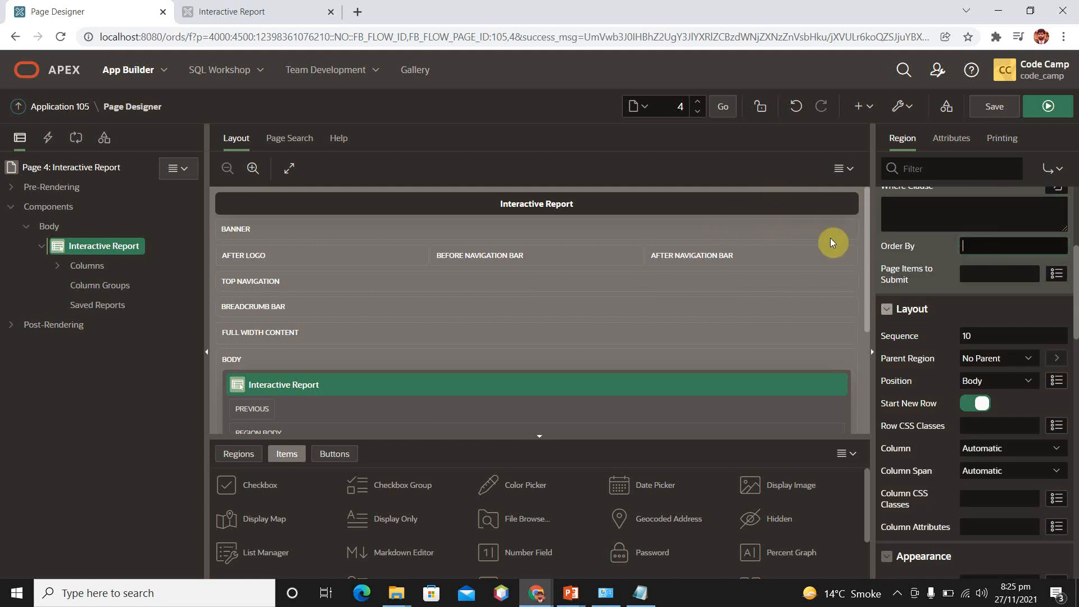
Collapse the region's Layout properties and set its Appearance template to Standard
drag(1071, 323, 862, 262)
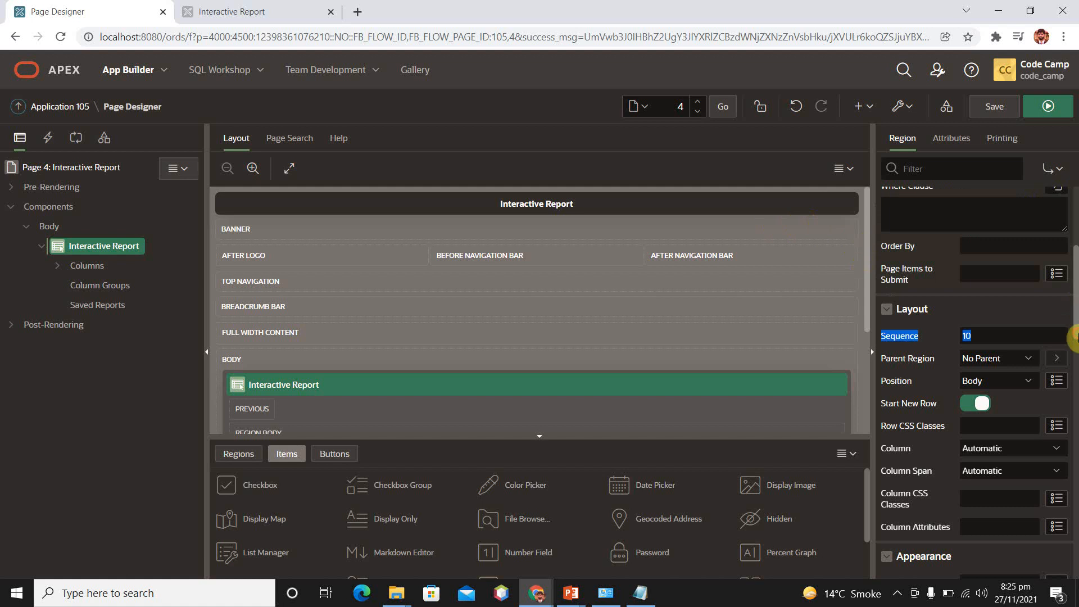
click(1010, 306)
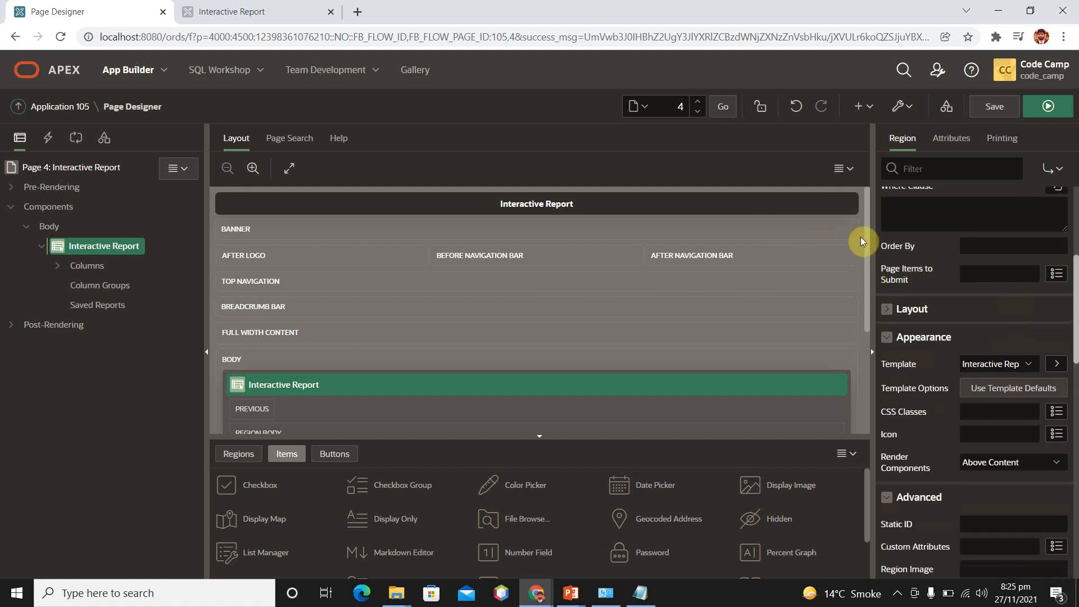
scroll(1074, 298, down, 2)
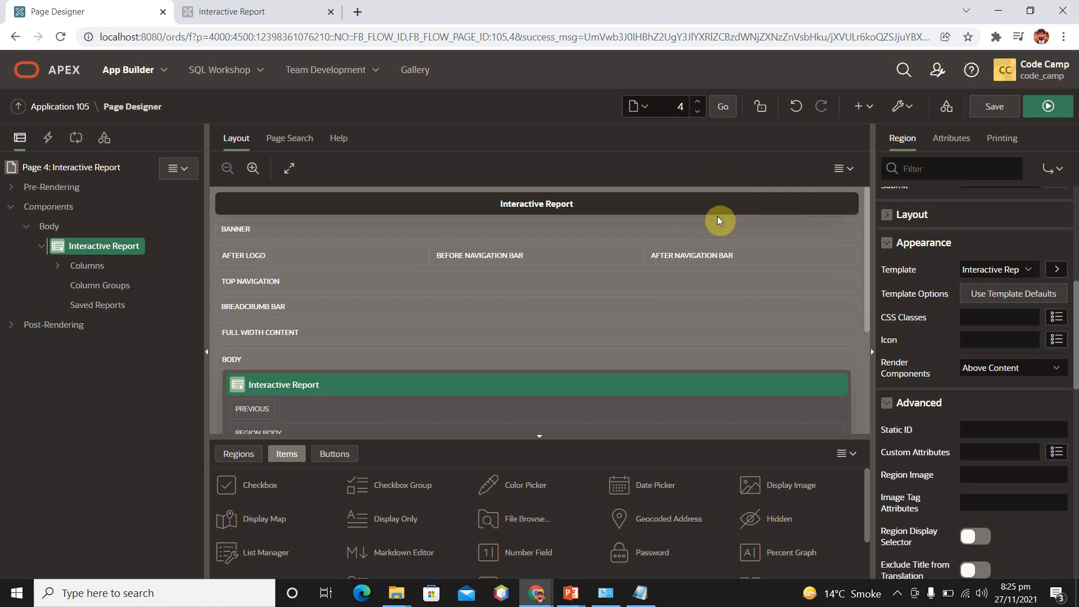
click(1003, 269)
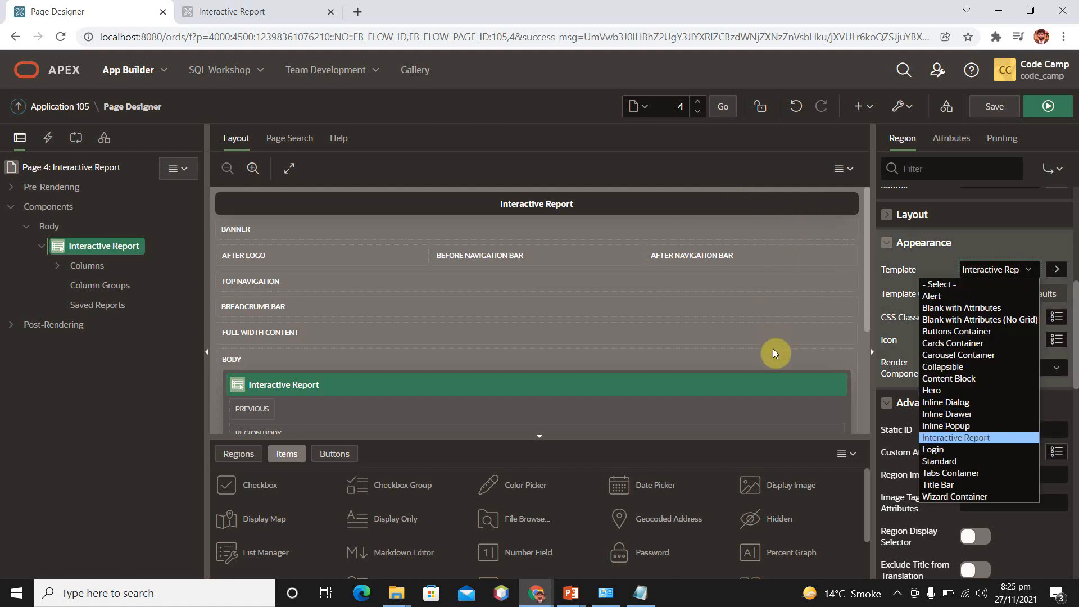
key(Down)
key(Down)
click(946, 461)
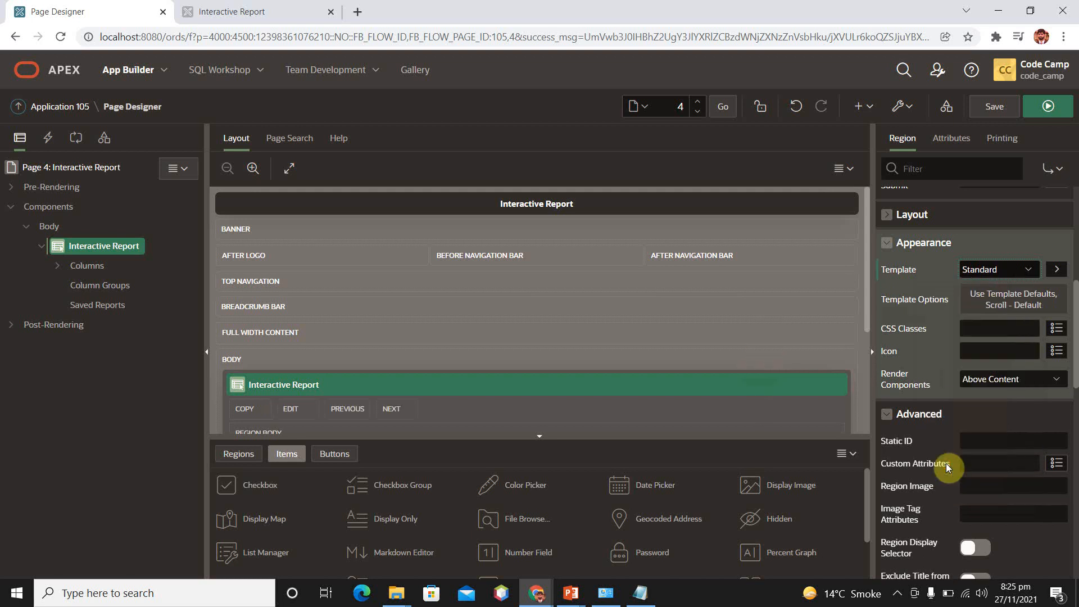
Compare with the previously run report page, then save and run page 4 with the Standard template
click(267, 6)
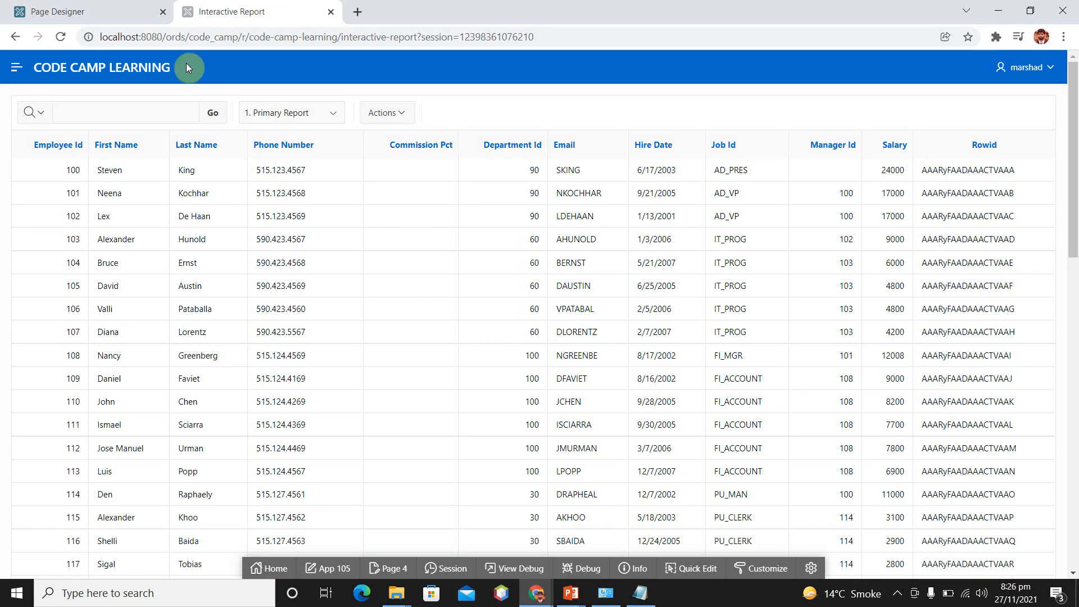
click(107, 7)
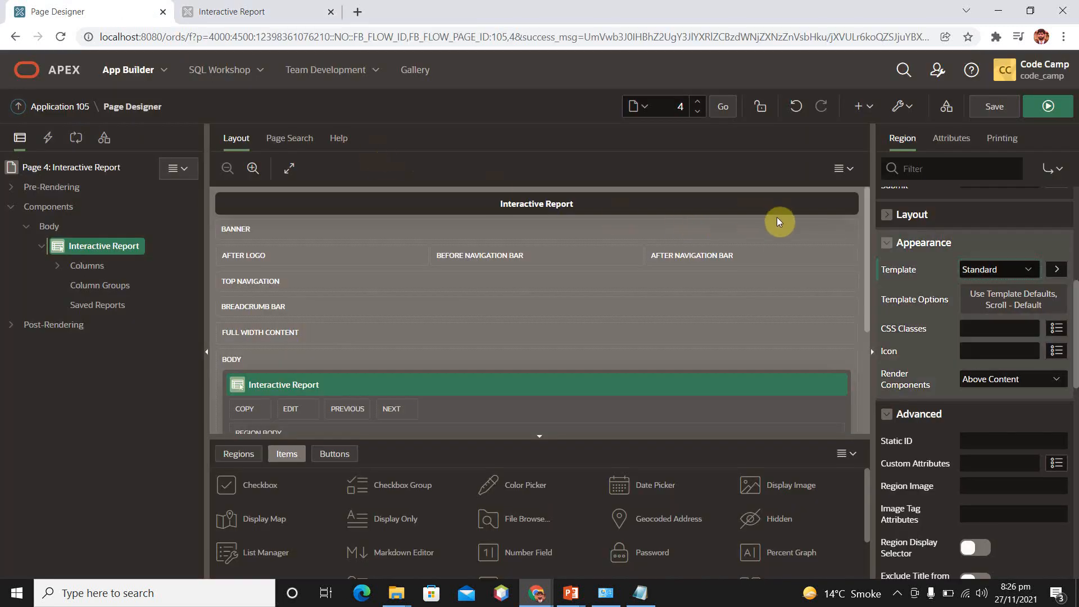
click(1049, 106)
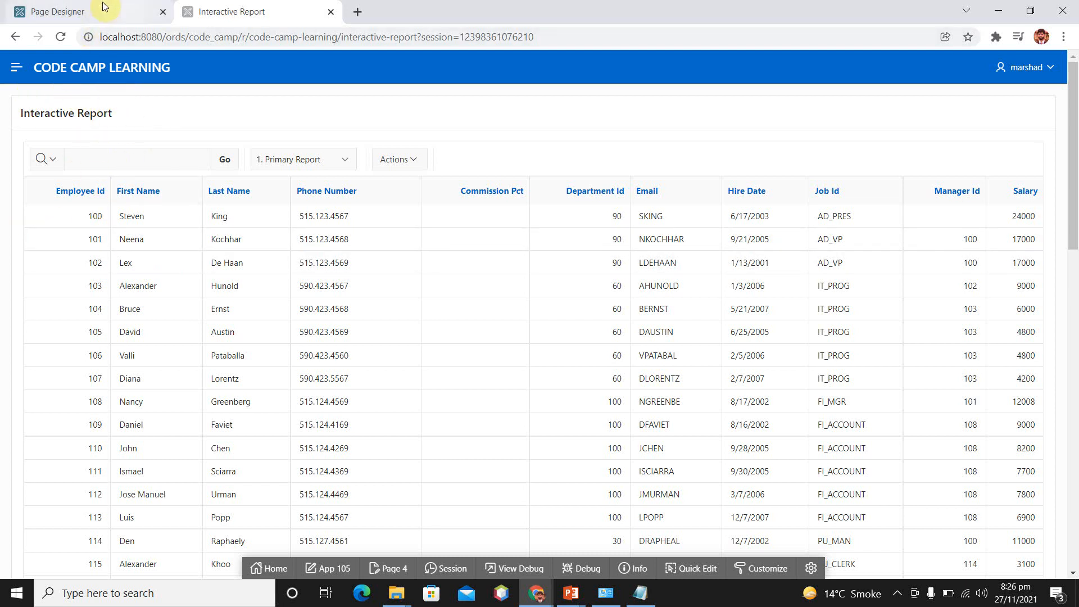
Back in Page Designer, collapse the Advanced properties and review the region's remaining settings from Header and Footer through Audit Information
click(129, 7)
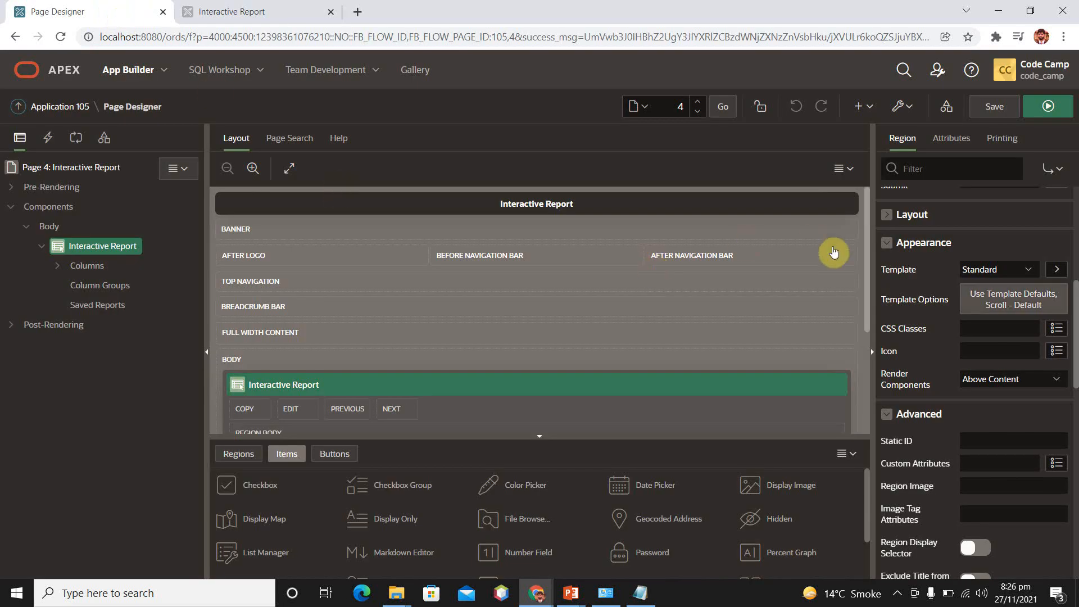
drag(863, 246, 863, 266)
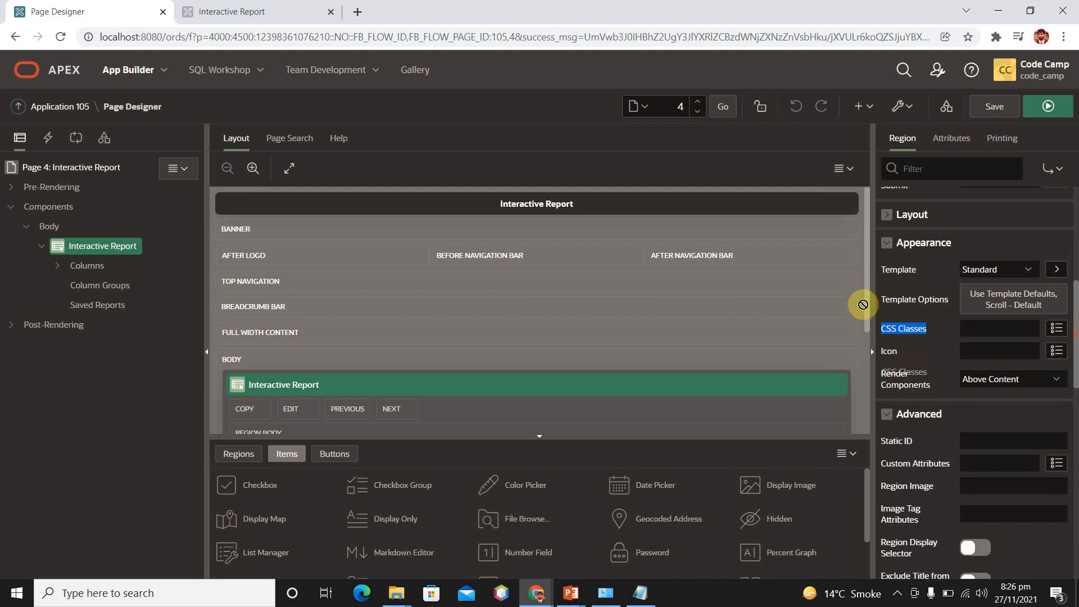
click(1014, 417)
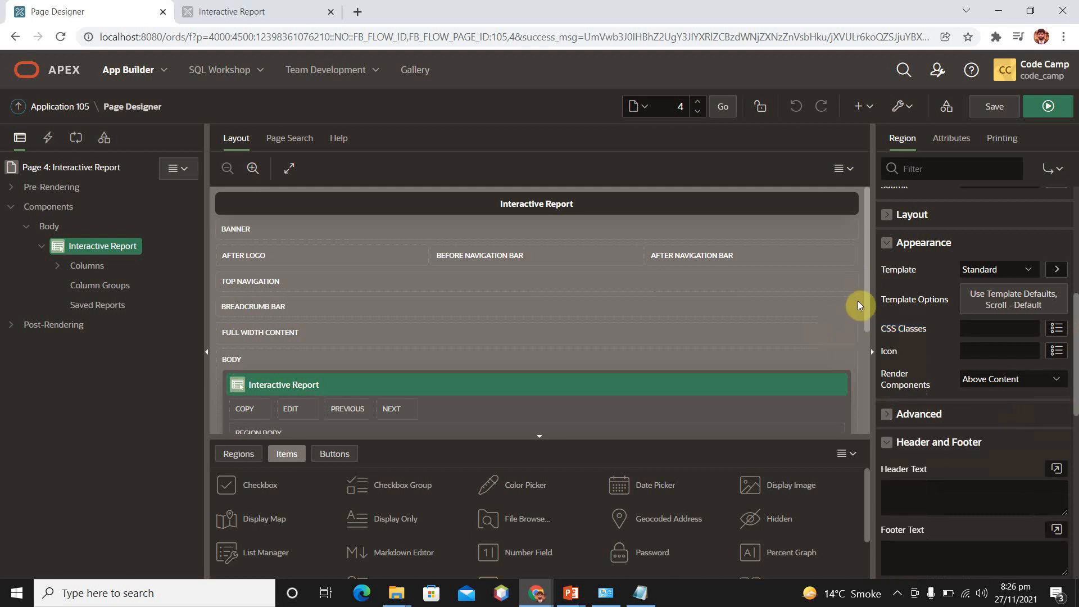
scroll(862, 315, down, 3)
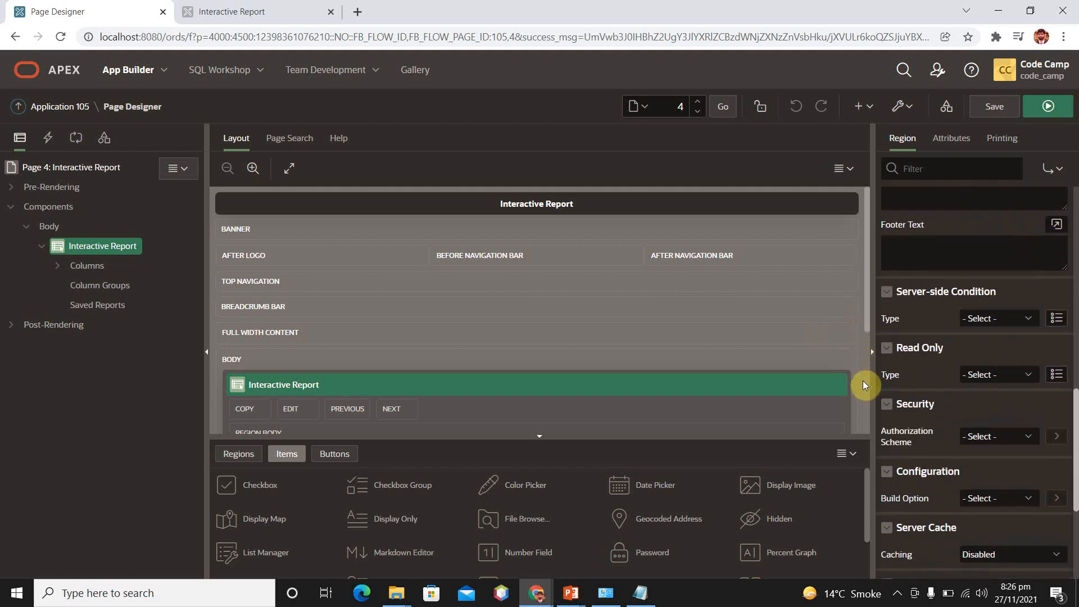
scroll(865, 385, down, 2)
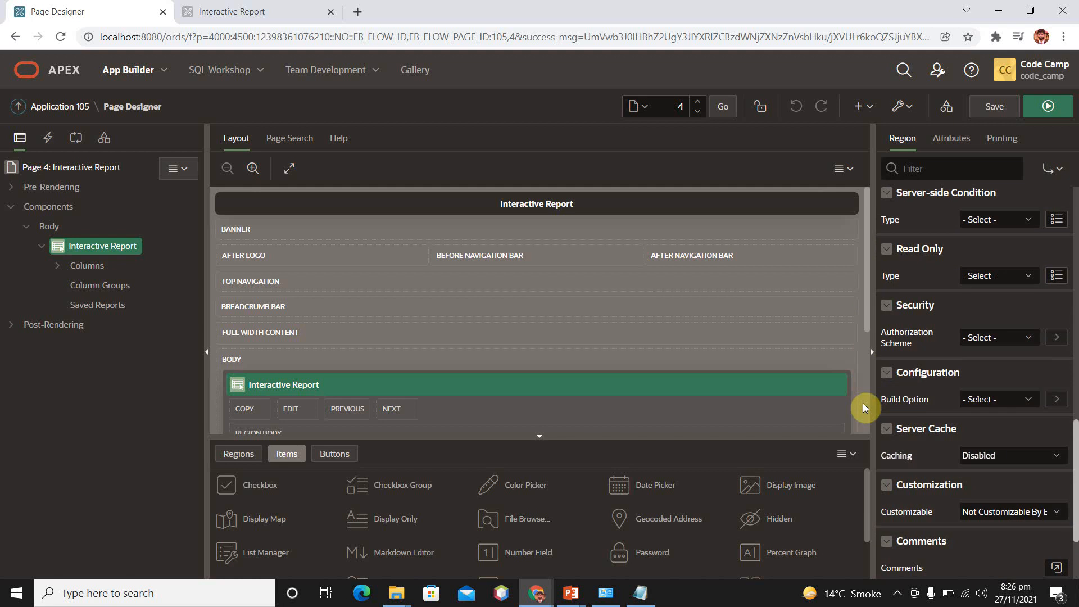
scroll(865, 408, down, 2)
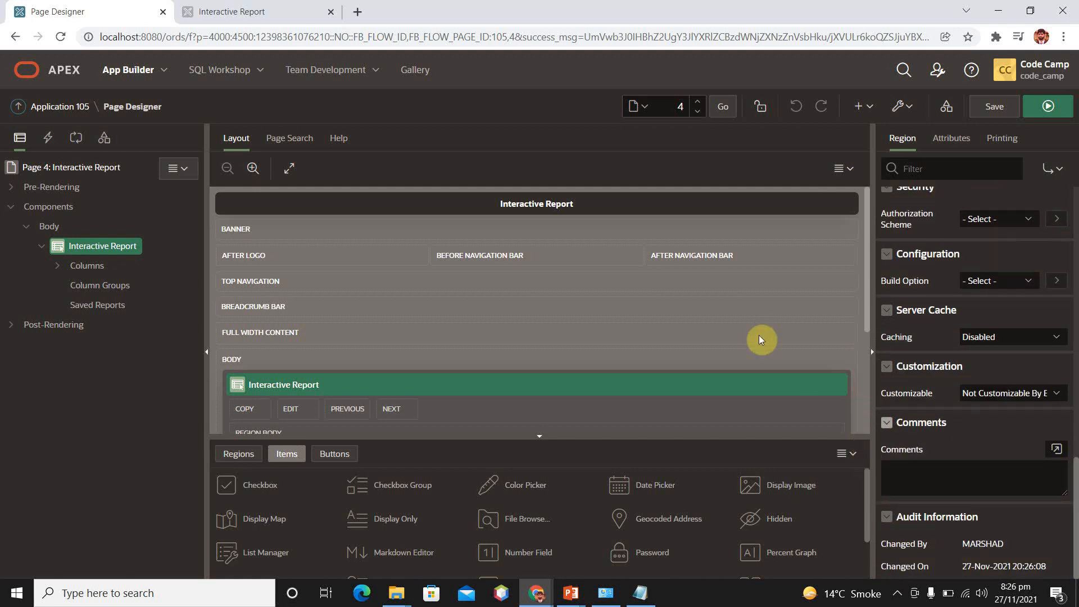
scroll(697, 238, down, 3)
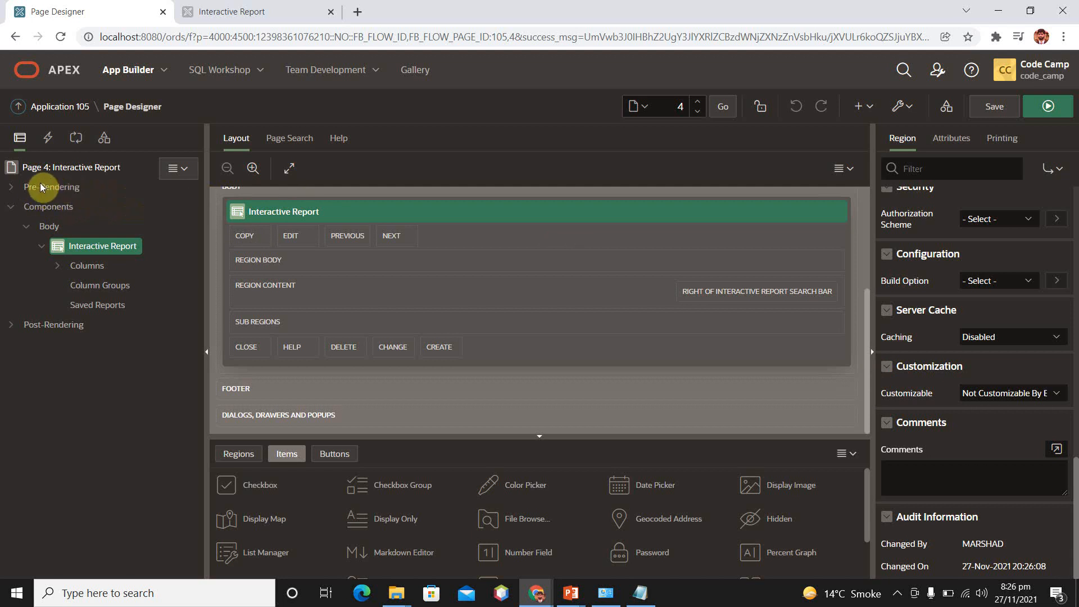
Create a new region under Body on page 4 and set its type to Interactive Report
click(49, 227)
right_click(51, 229)
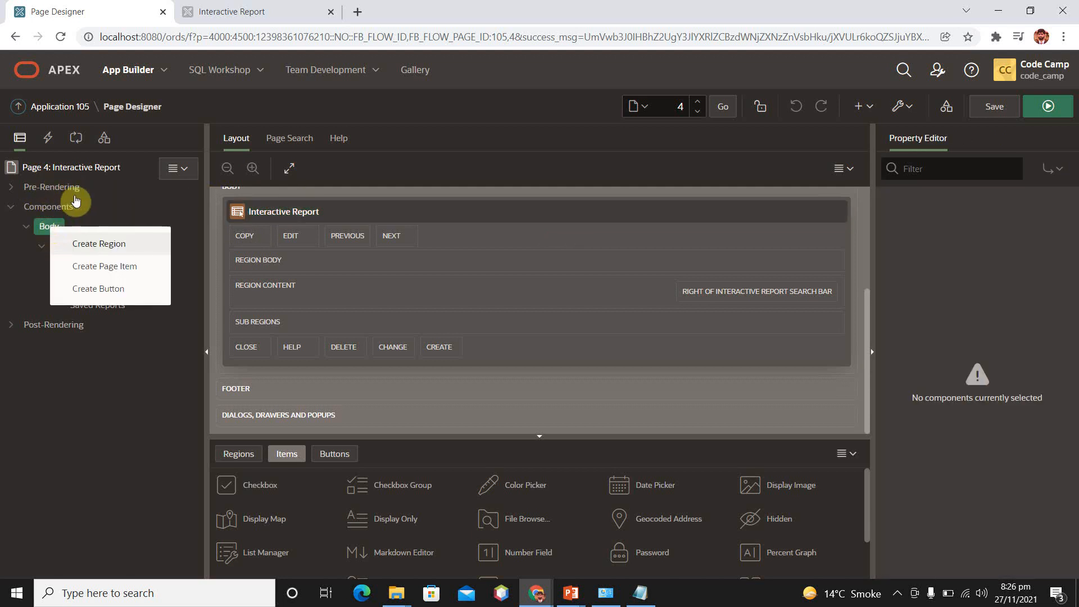
click(85, 236)
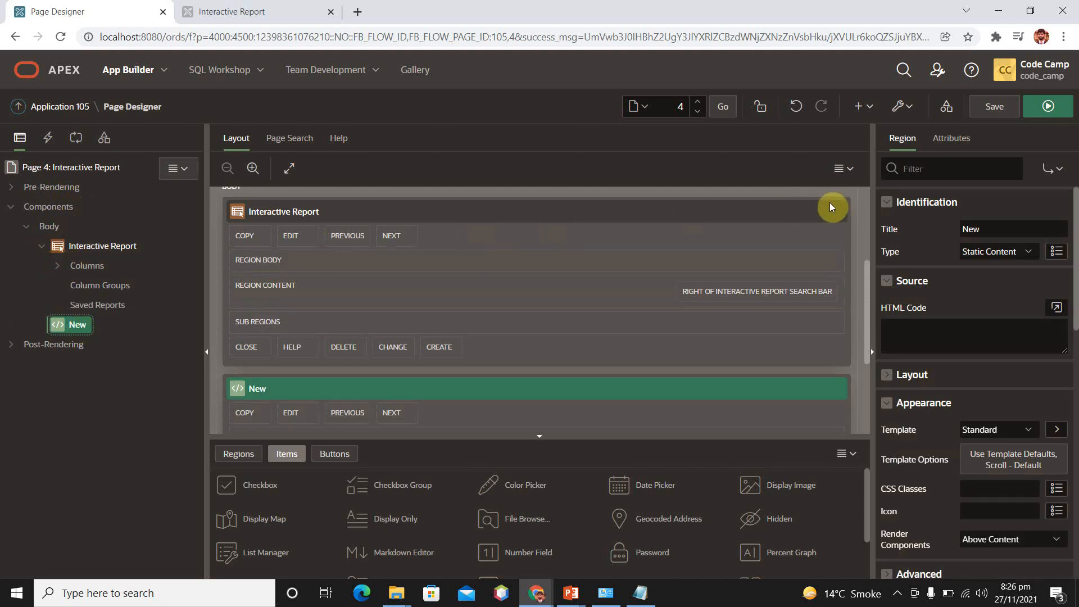
click(1023, 251)
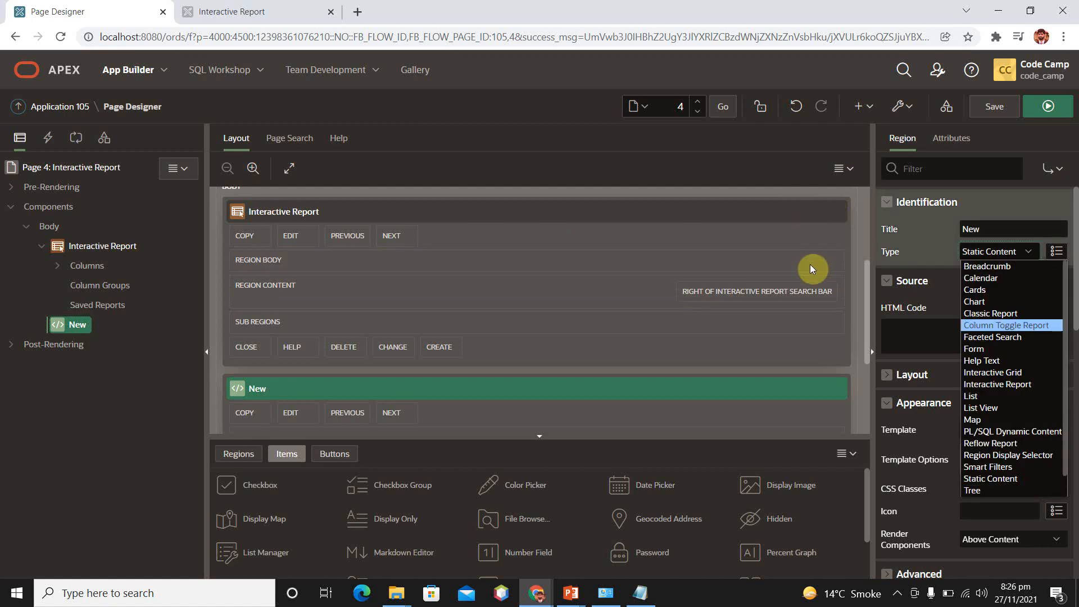
key(i)
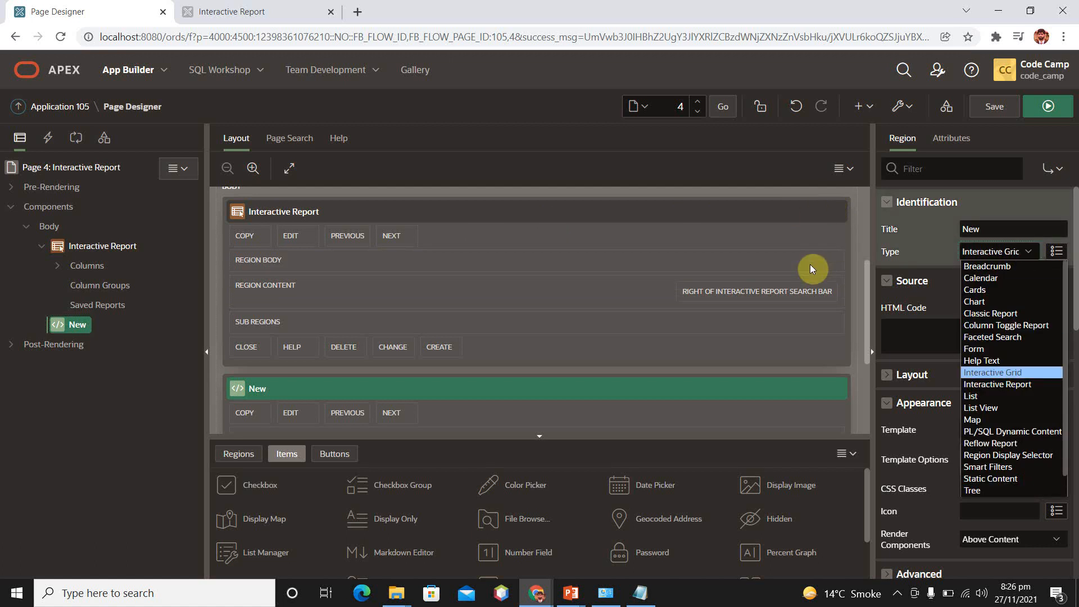
key(Down)
key(Return)
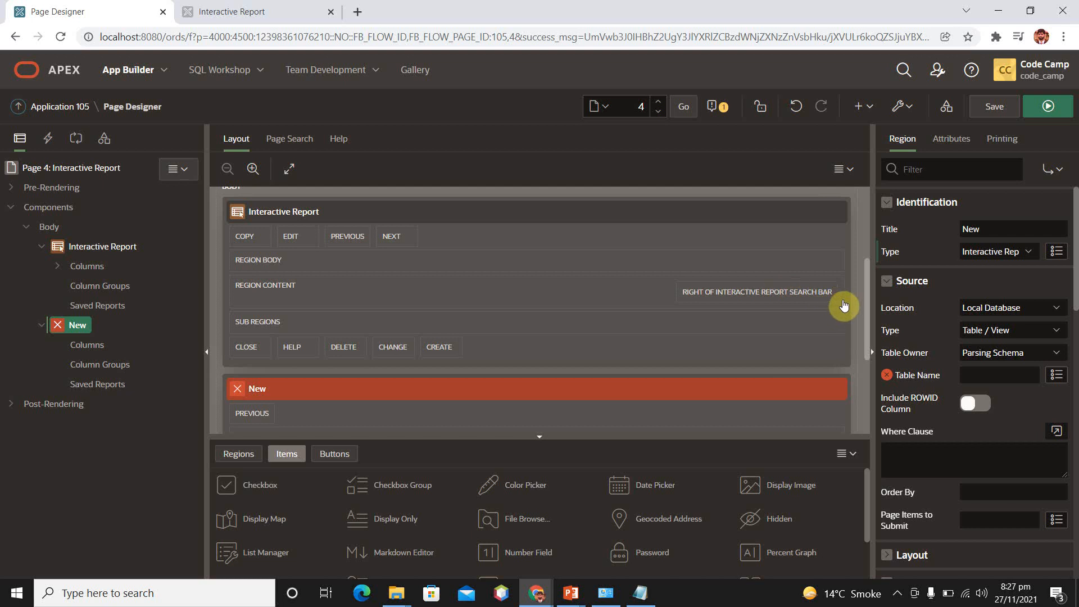
Pick the view EMP_DETAILS_VIEW as the new region's source table name
click(1055, 376)
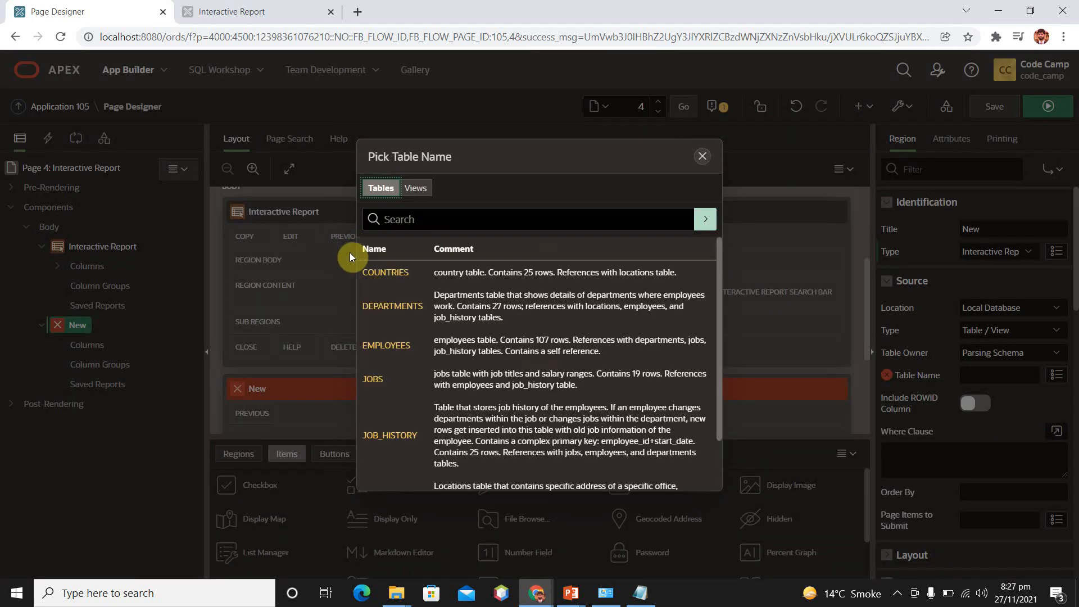
click(418, 186)
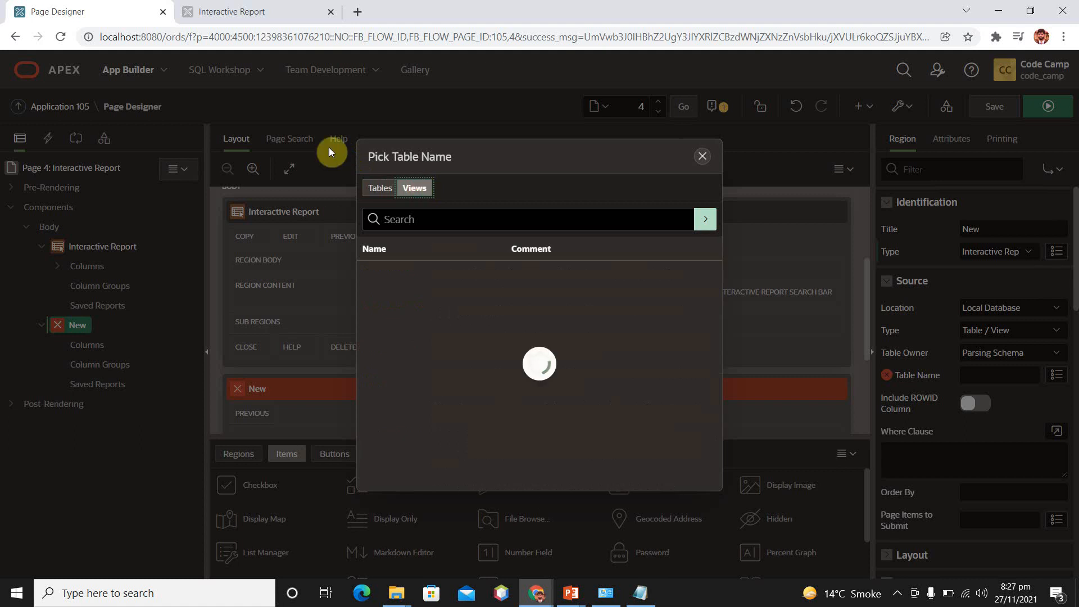
click(383, 187)
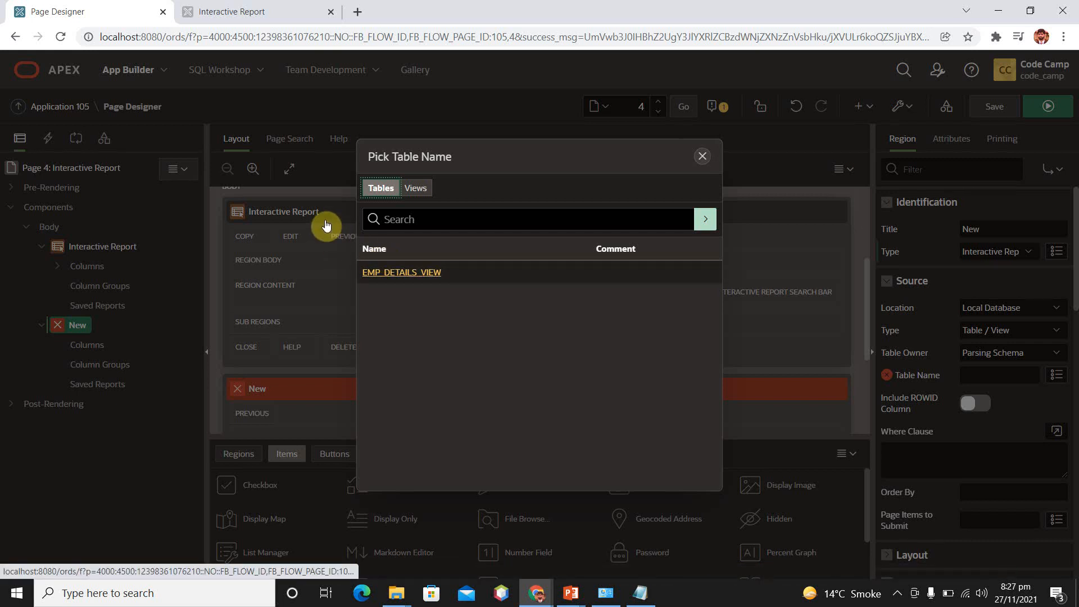
click(406, 274)
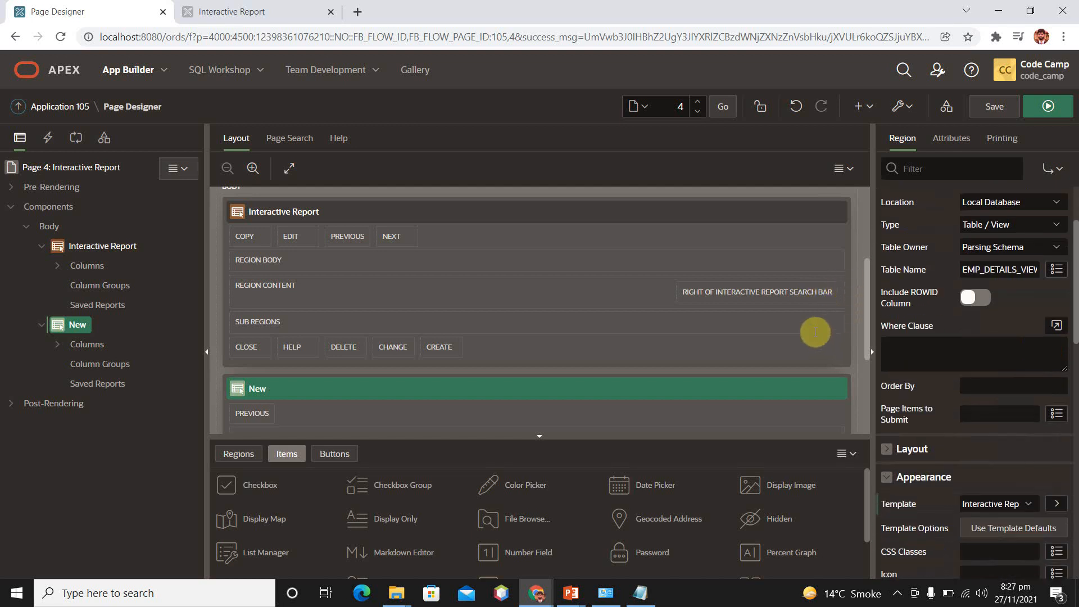
Save and run page 4, and look through the first report down to the new region's report
click(1044, 109)
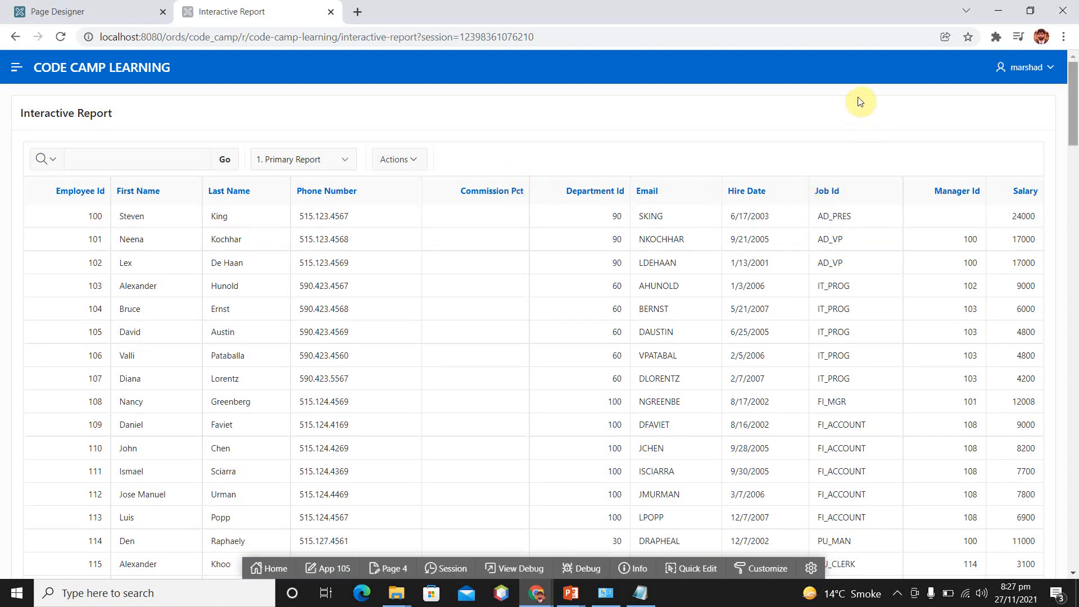
scroll(862, 187, down, 20)
scroll(865, 245, up, 5)
scroll(864, 245, up, 15)
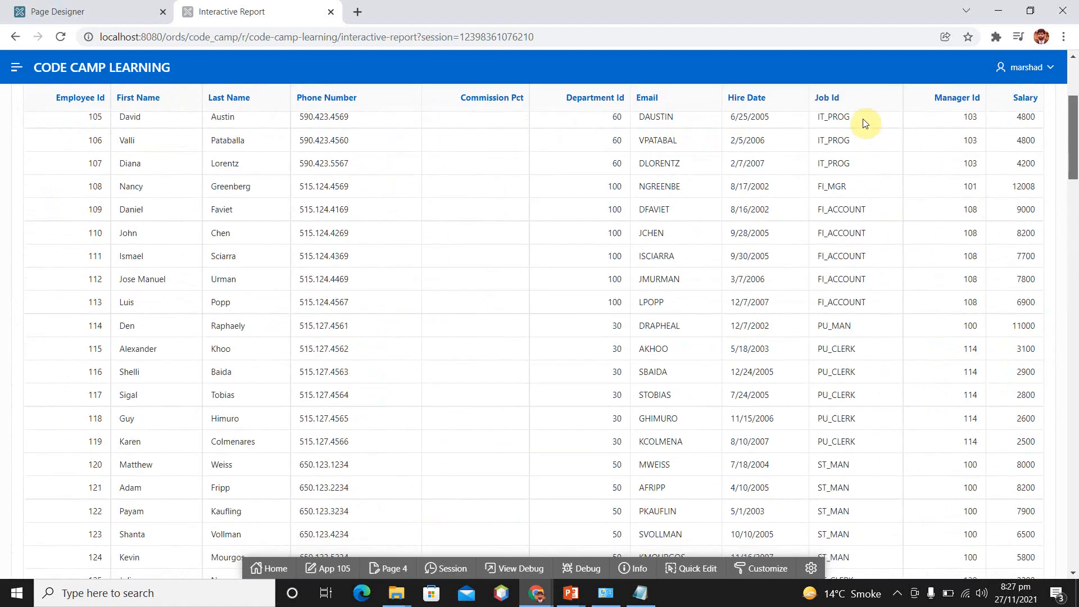
scroll(865, 90, up, 1)
scroll(862, 180, down, 20)
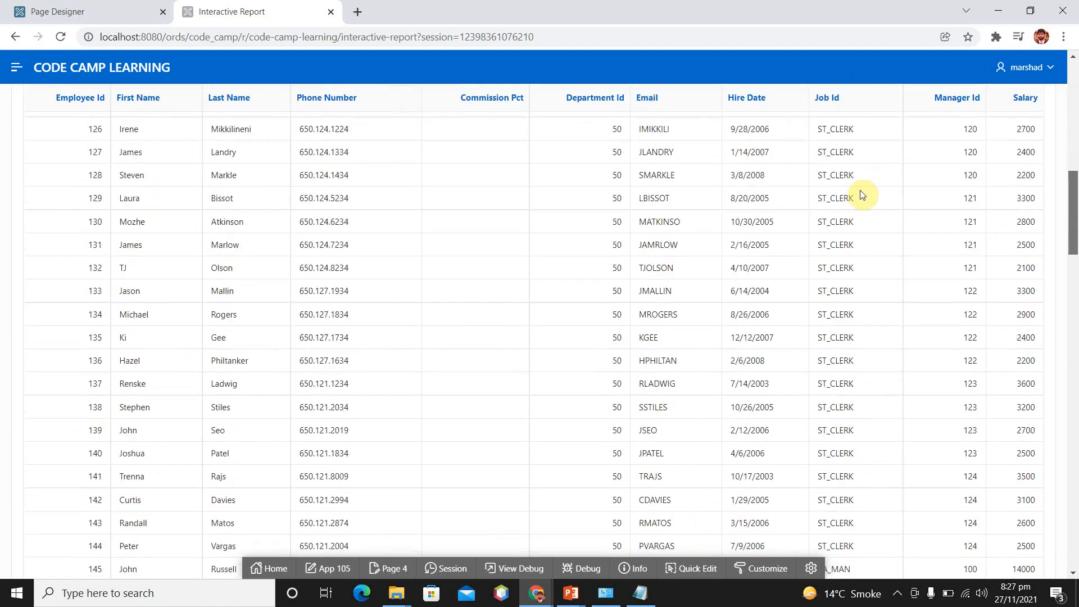
scroll(865, 262, up, 1)
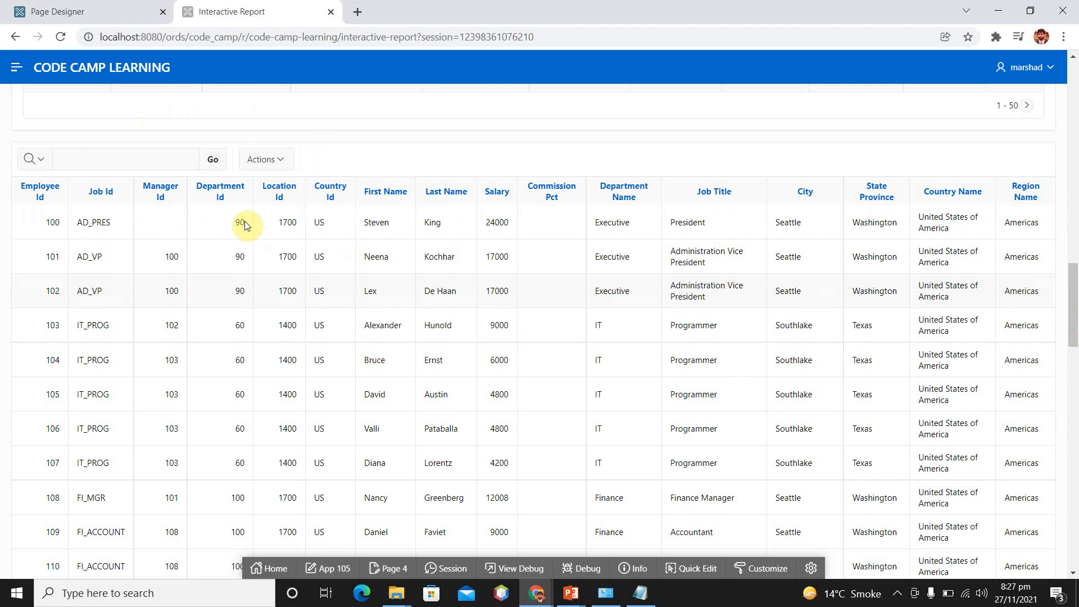
Back in Page Designer, set the new region's Appearance template to Standard
click(73, 11)
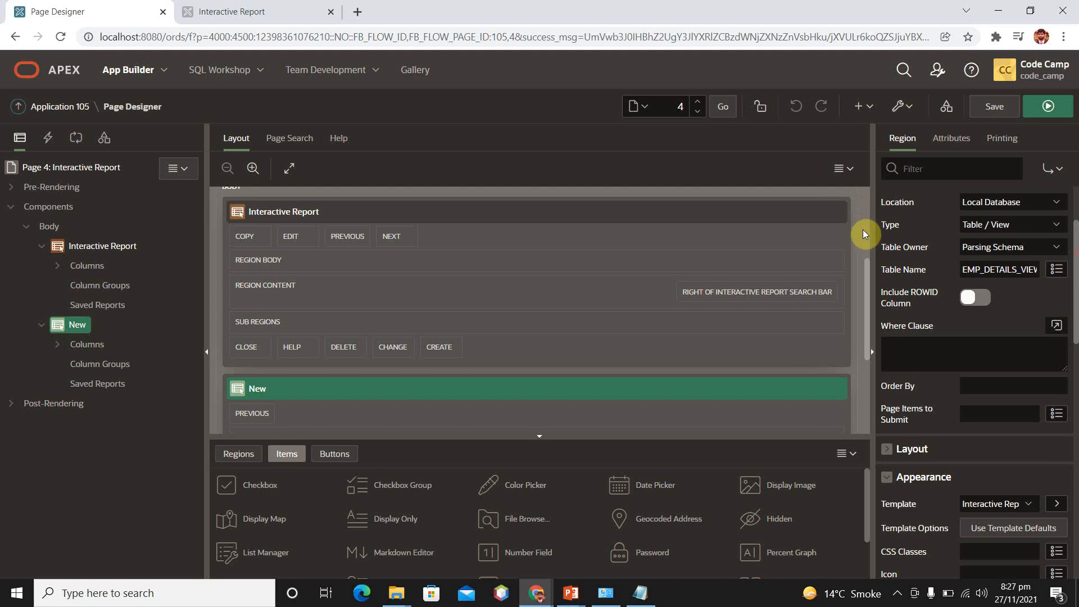
drag(1076, 304, 1076, 364)
drag(863, 292, 862, 312)
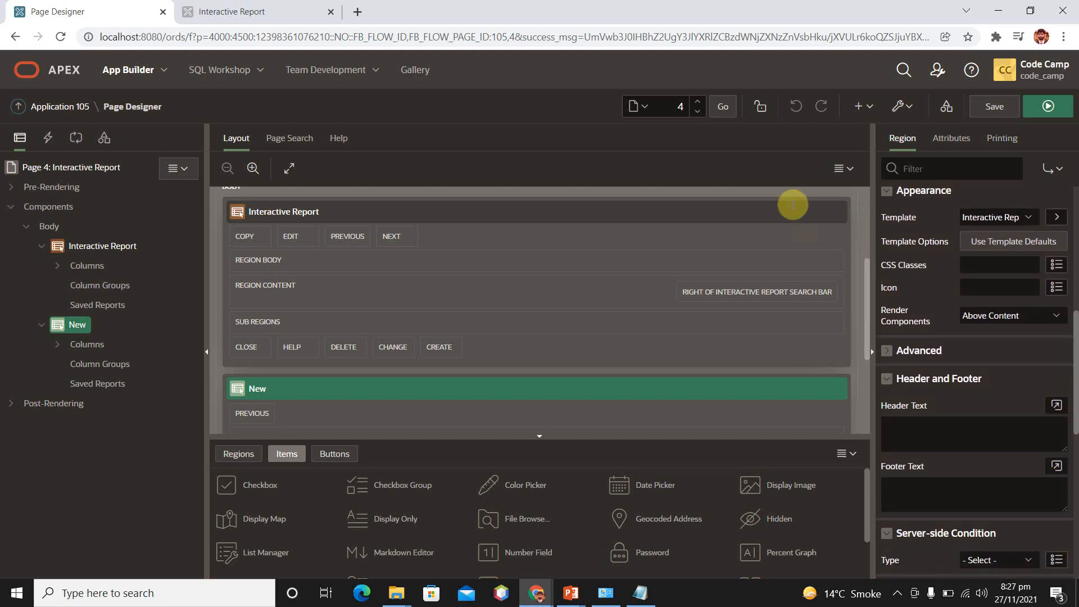
click(990, 218)
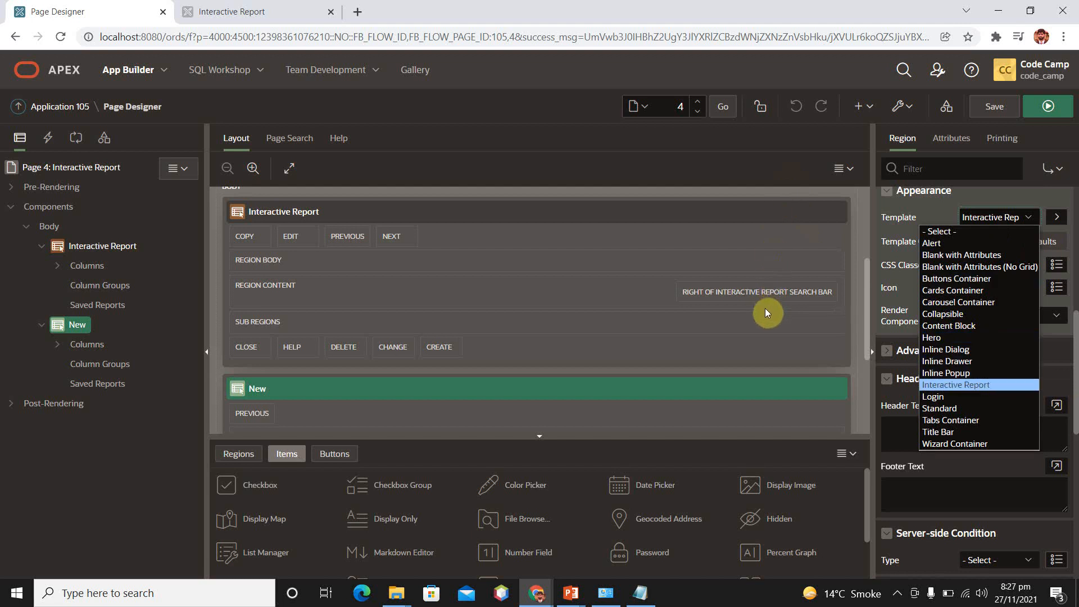
key(Up)
key(Up)
key(Down)
key(Down)
key(Down)
key(Down)
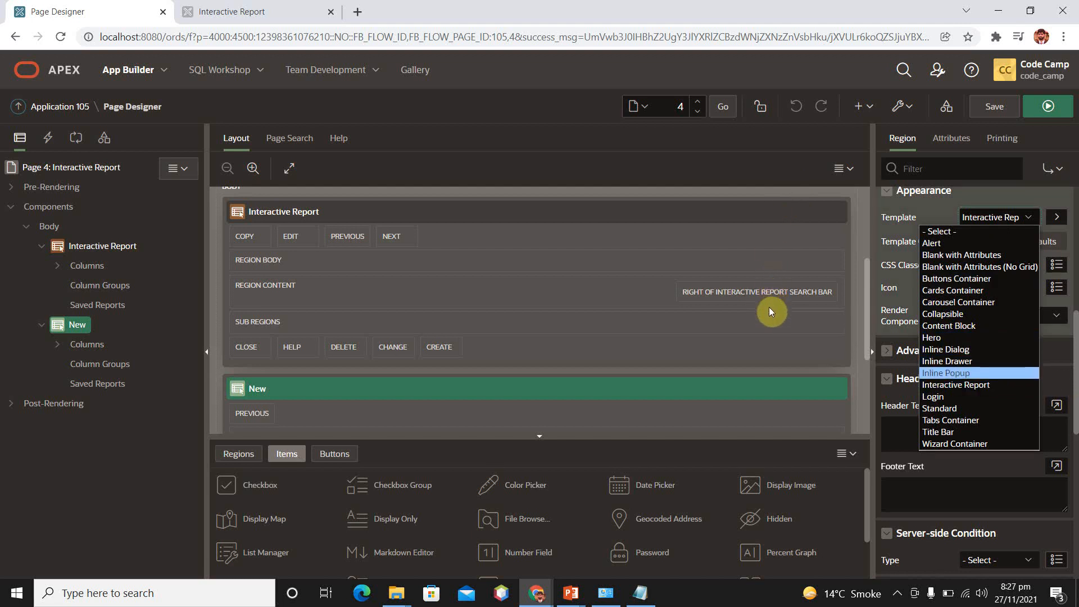
key(Down)
key(Return)
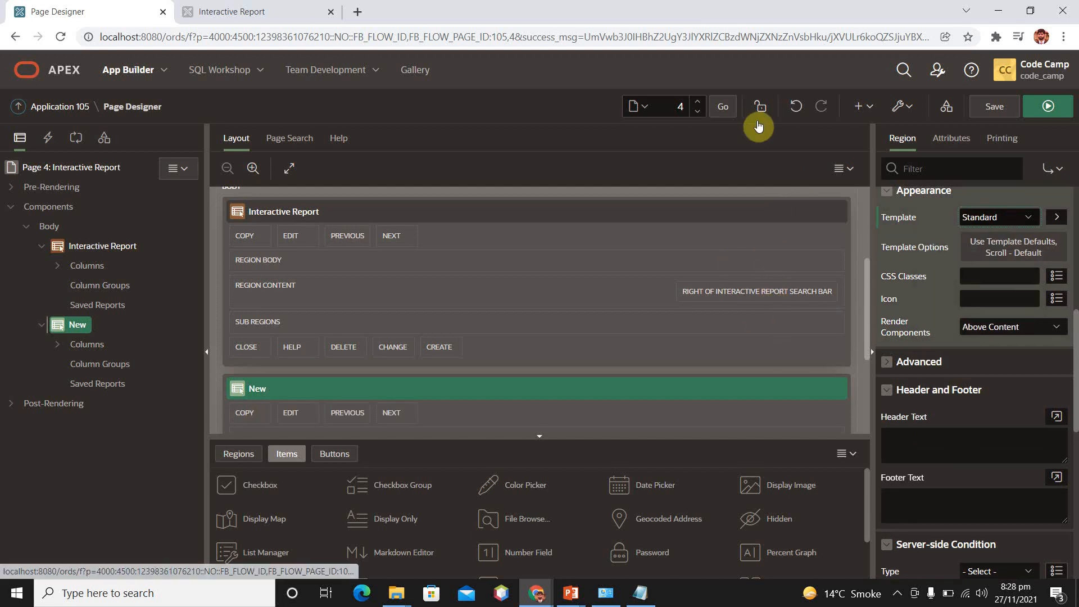
Save the page, reload the running report page and check the new region's title heading
click(994, 106)
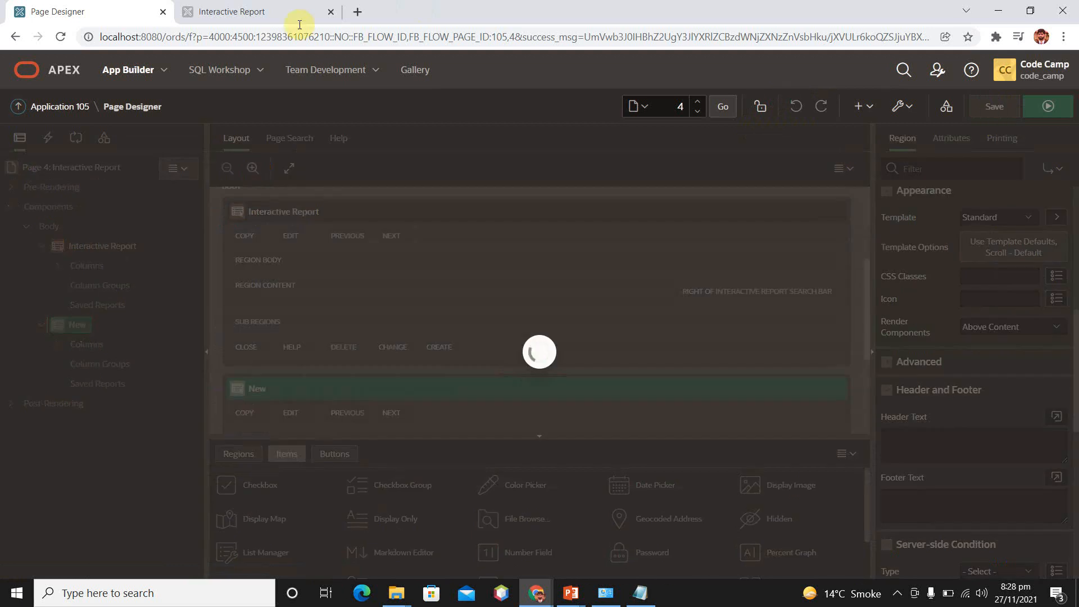
click(193, 7)
click(312, 38)
key(Return)
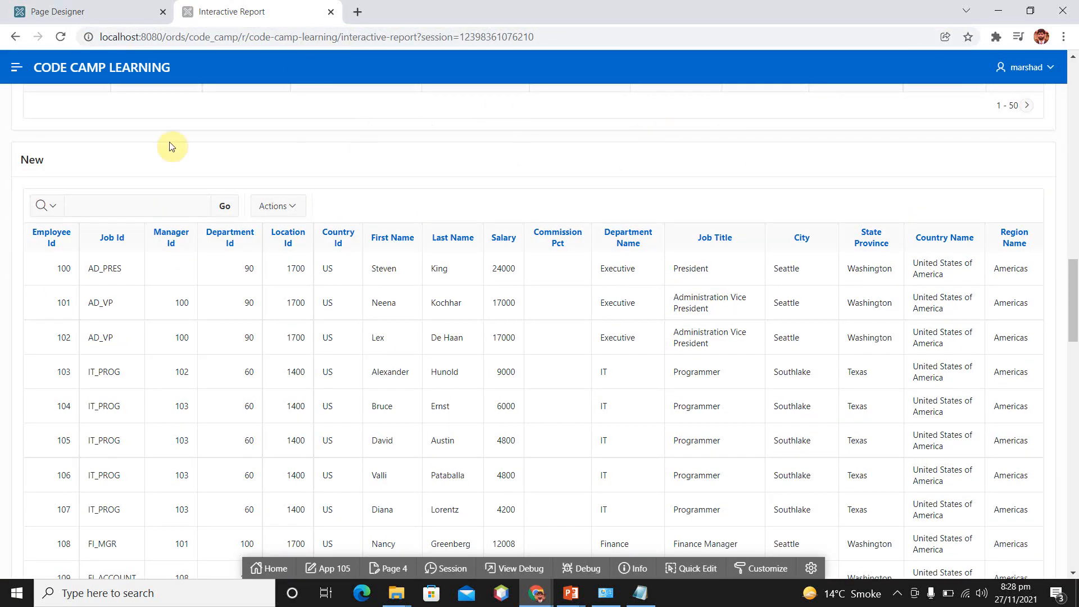
drag(22, 160, 58, 163)
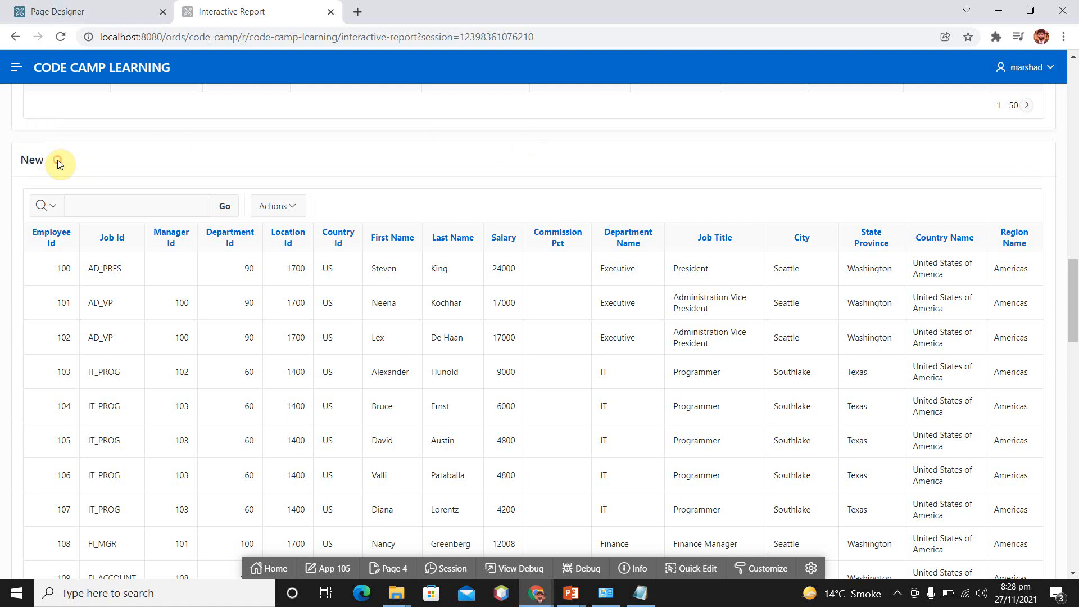
Back in Page Designer, delete the region titled New from the page body
click(89, 10)
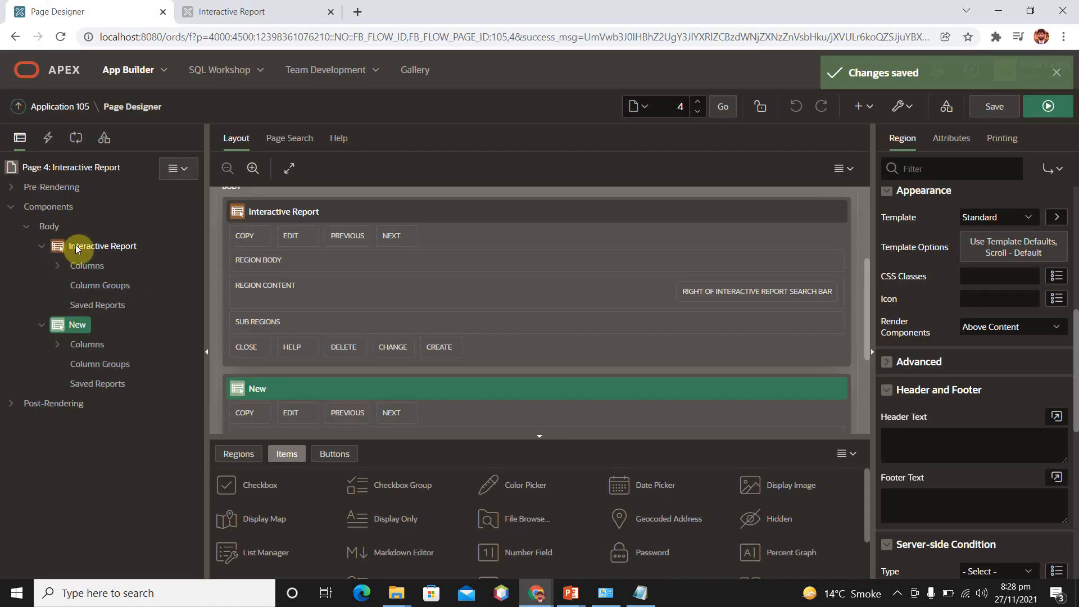
click(95, 307)
click(69, 324)
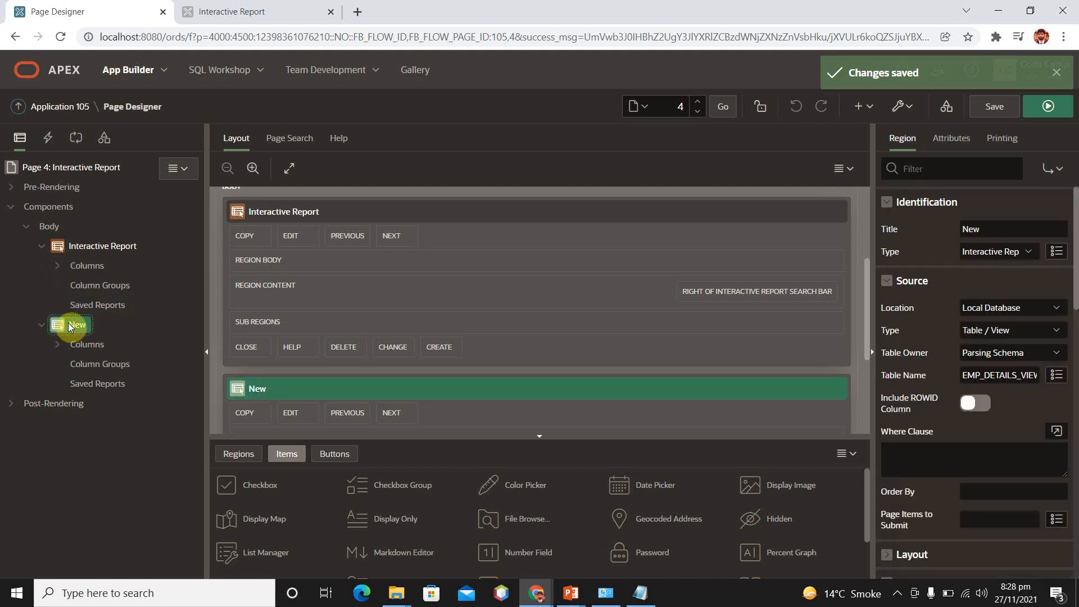
key(Delete)
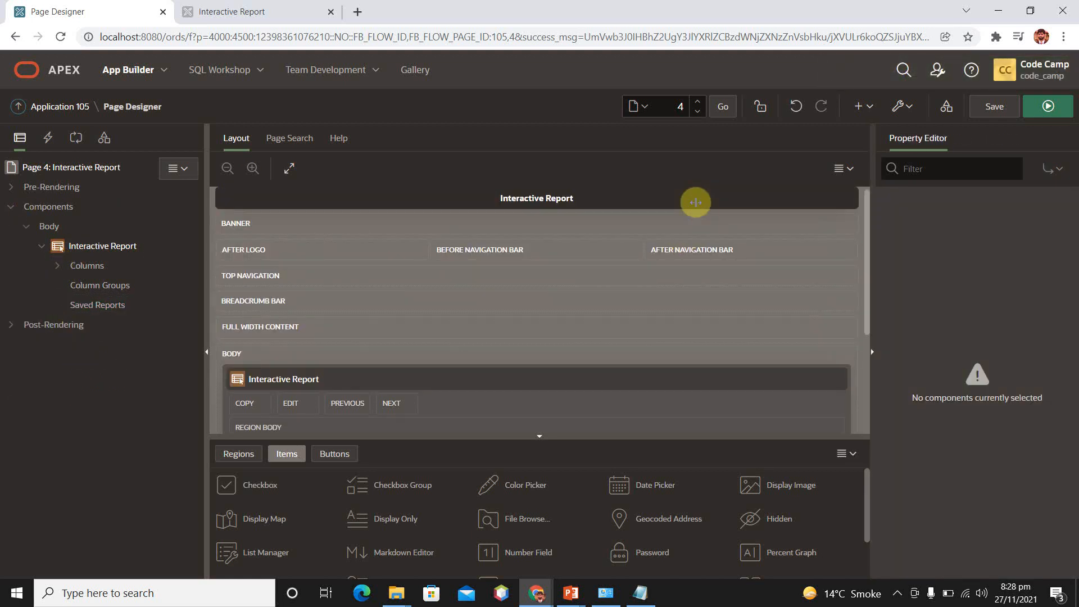
Place an Interactive Report region from the region gallery below the existing report, and collapse the existing report's node in the component tree
scroll(706, 268, down, 3)
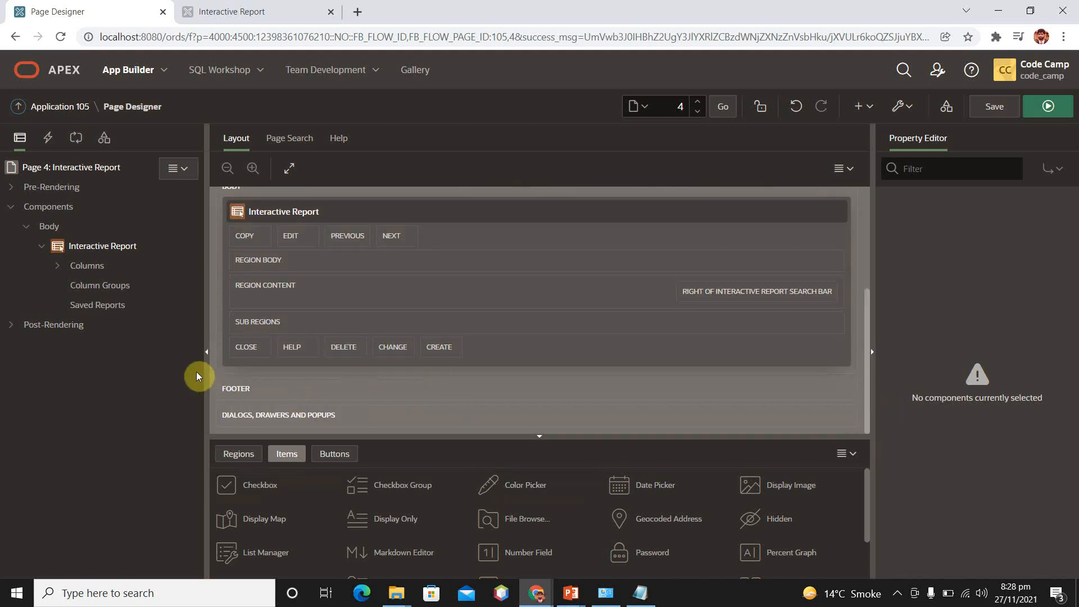
click(238, 455)
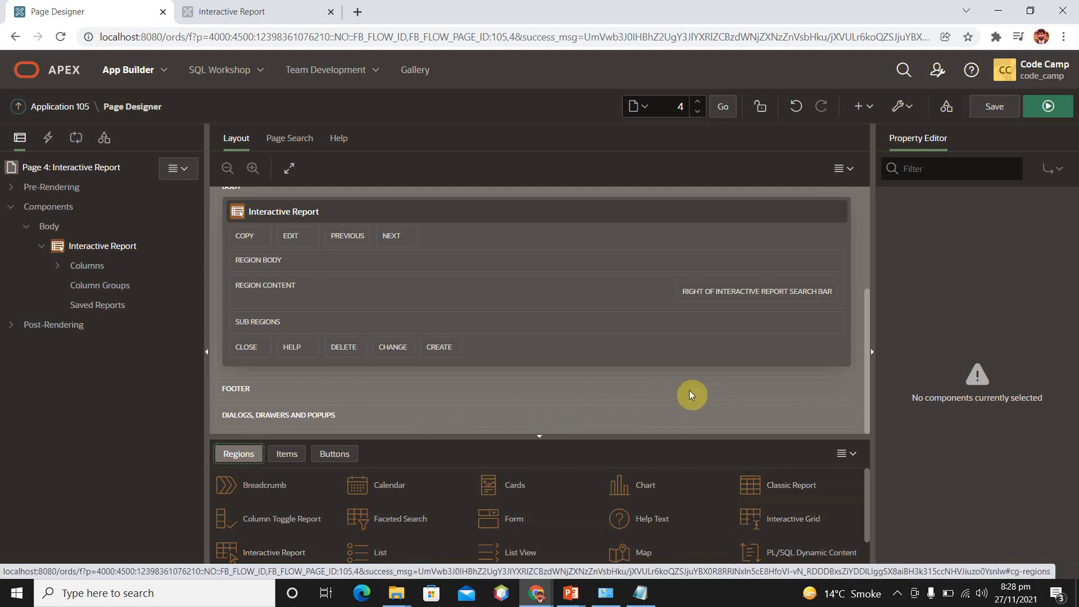
scroll(698, 410, down, 1)
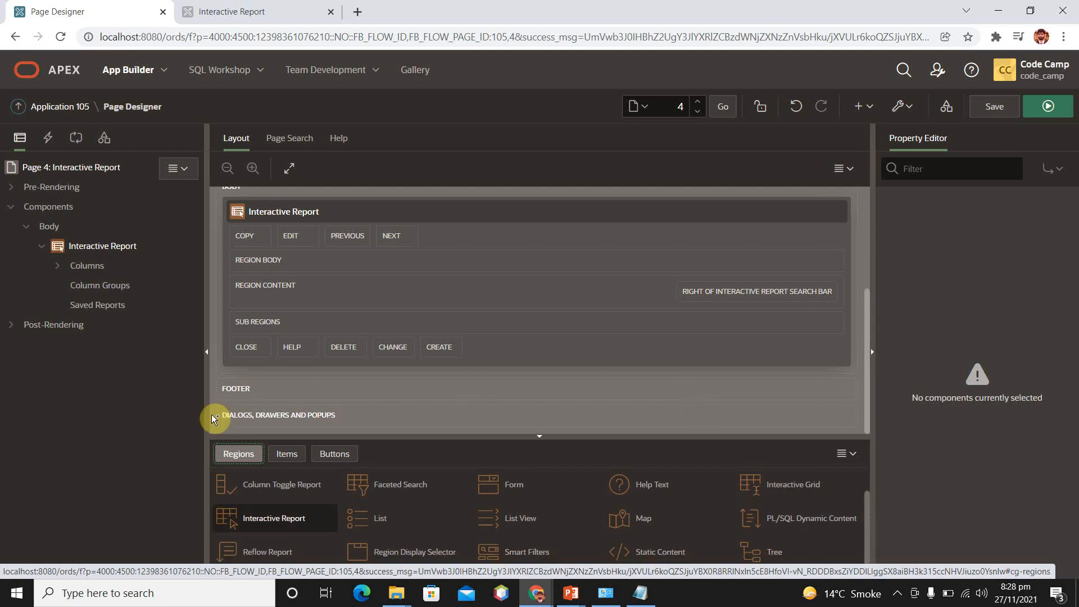
drag(253, 514, 236, 338)
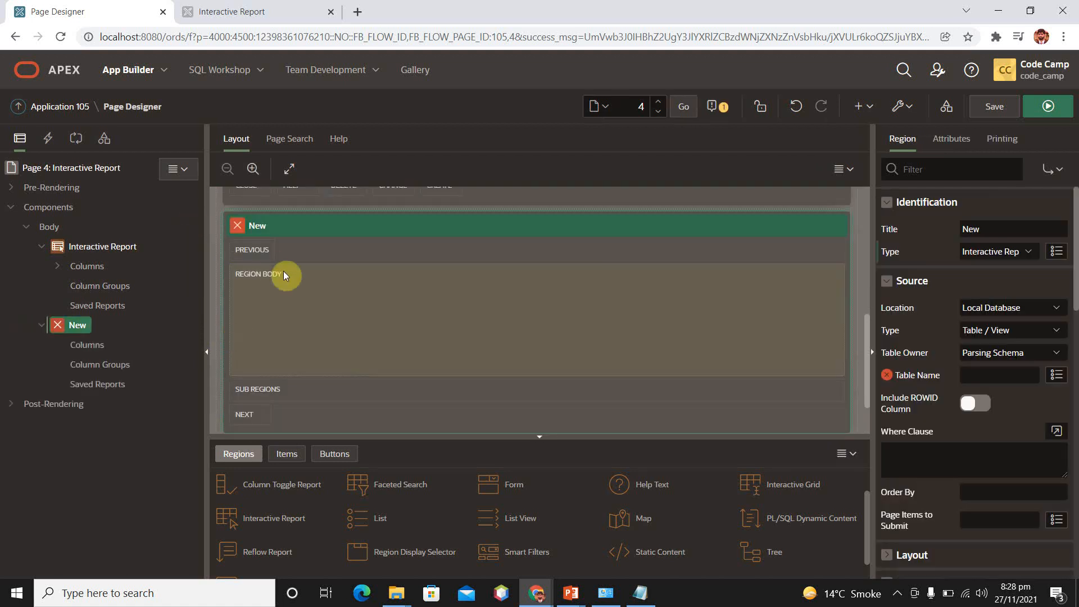
click(39, 251)
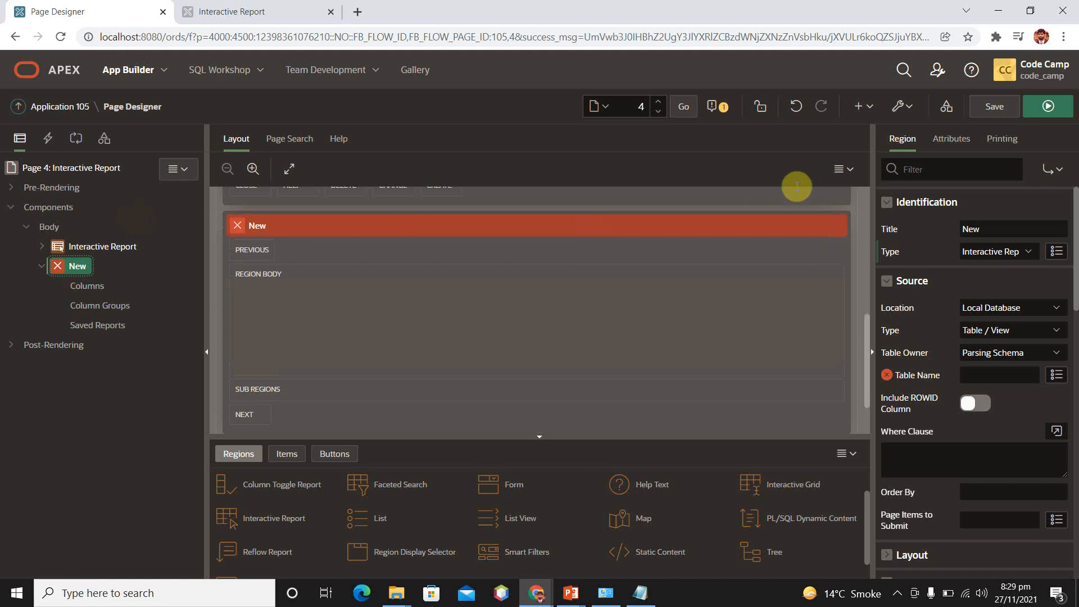
Title the new region Second Report and pick EMPLOYEES as its source table
click(992, 232)
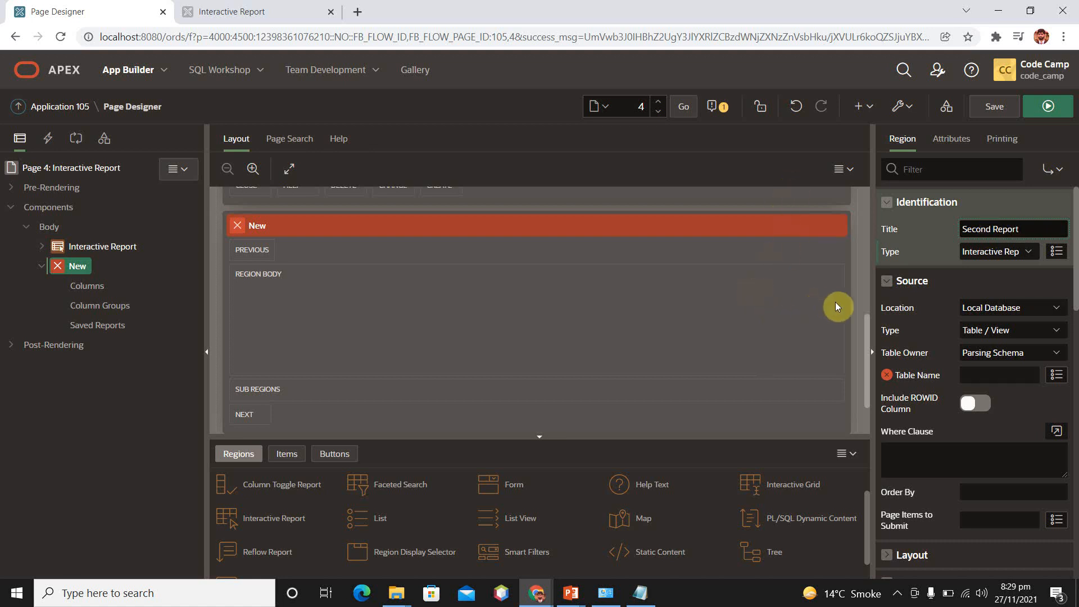
click(1057, 375)
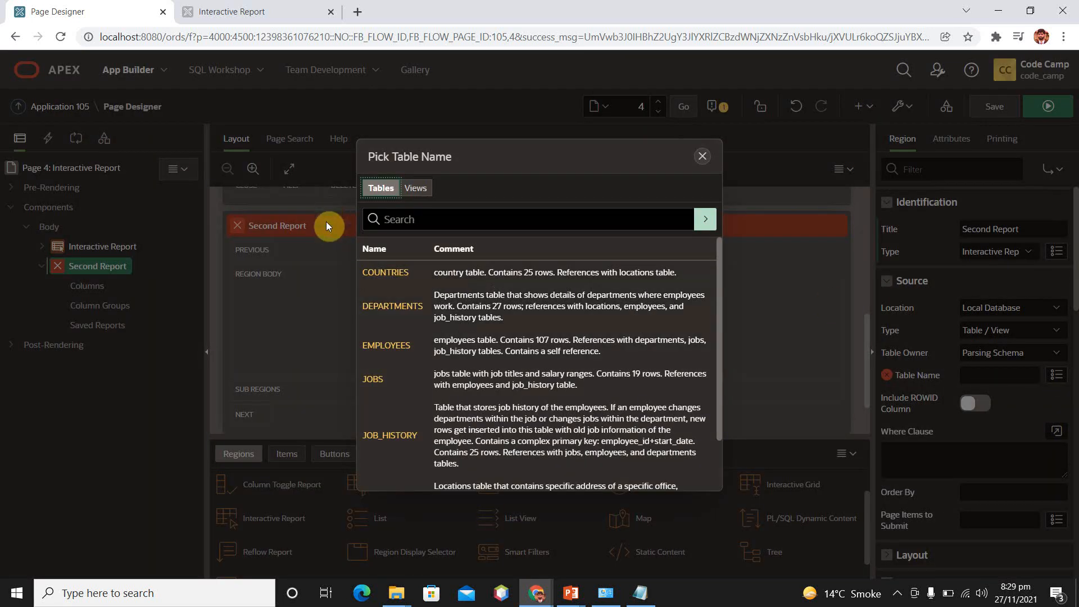
click(396, 346)
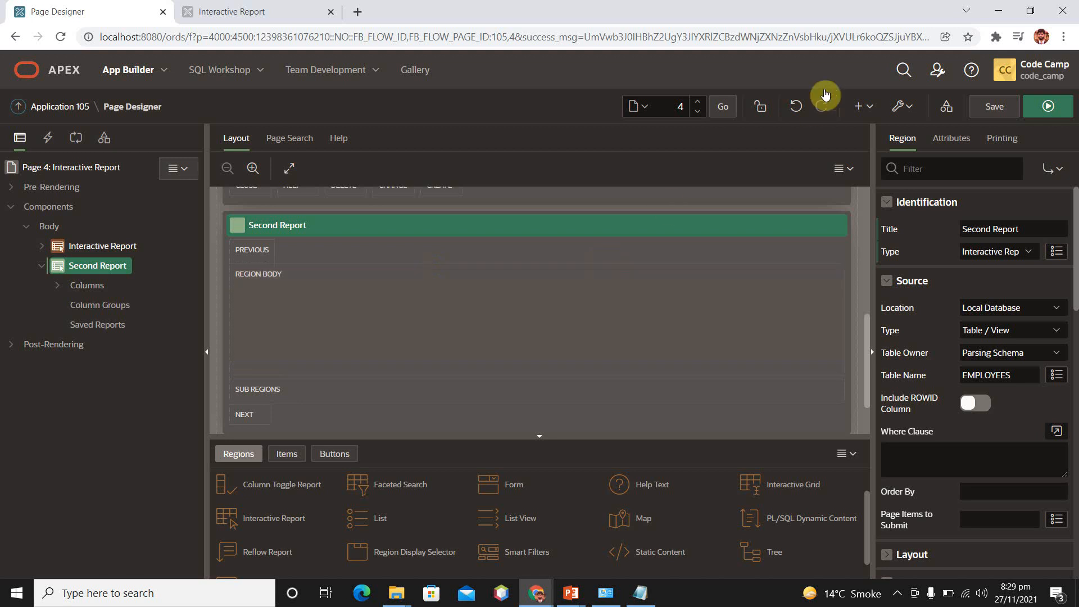
Save and run page 4, and examine the second report below the first one
click(1052, 109)
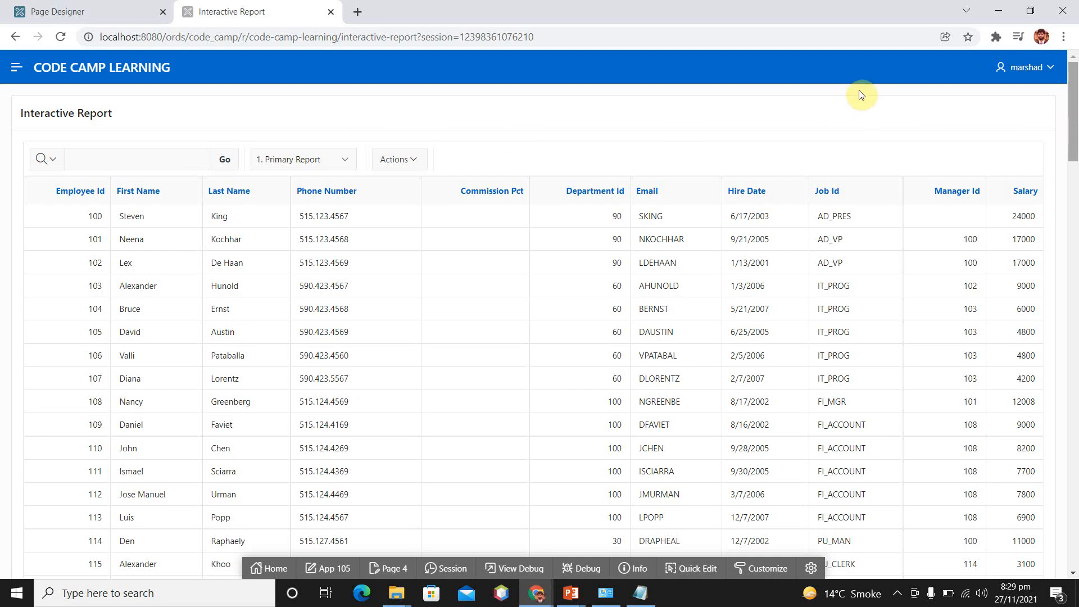
scroll(860, 212, down, 20)
scroll(865, 275, down, 2)
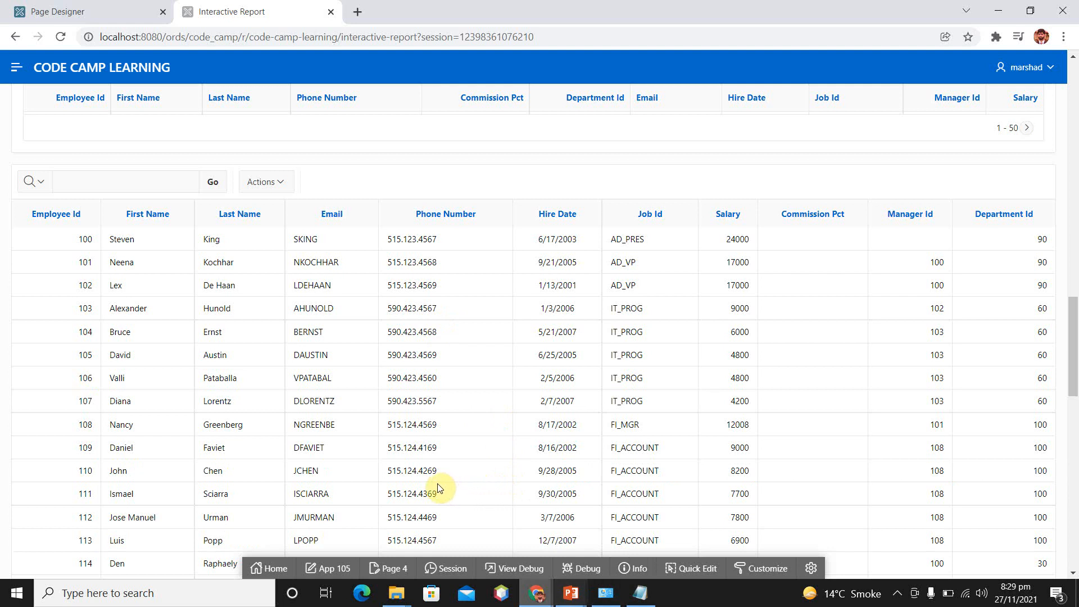
click(536, 593)
click(596, 534)
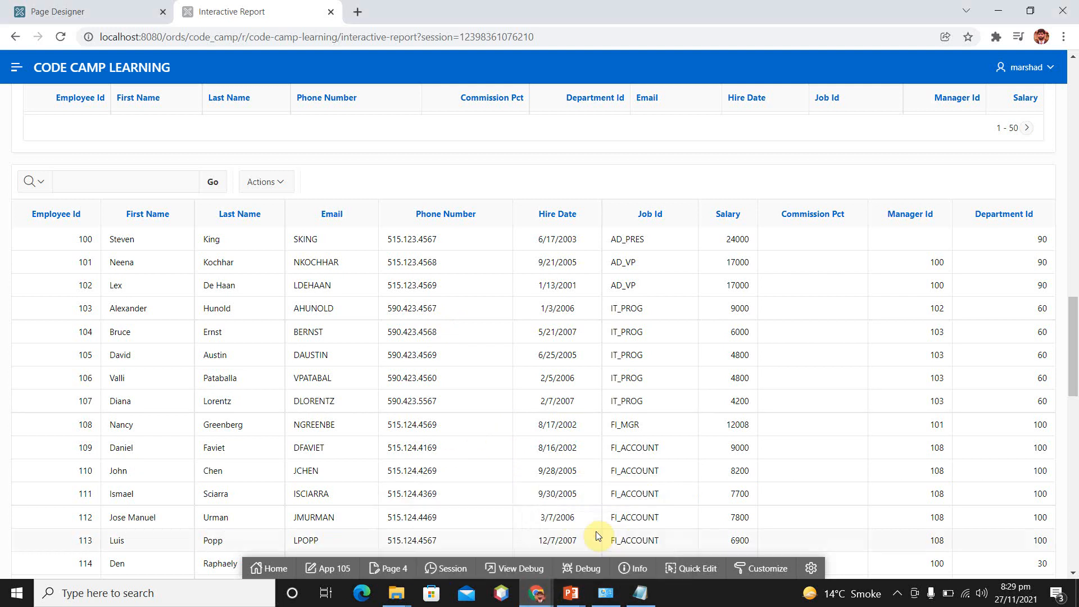
click(536, 593)
click(489, 548)
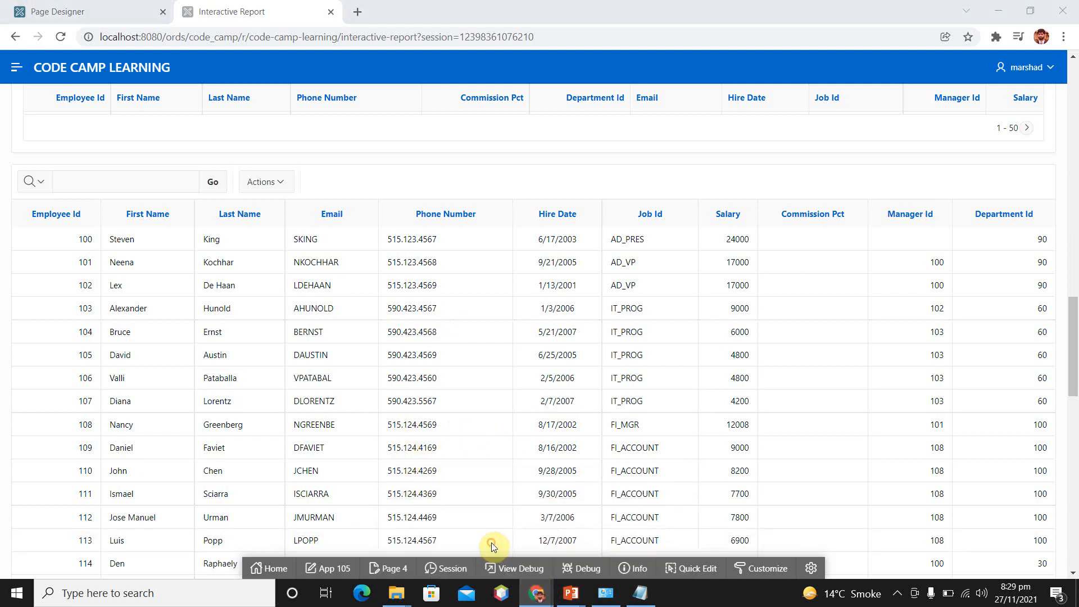